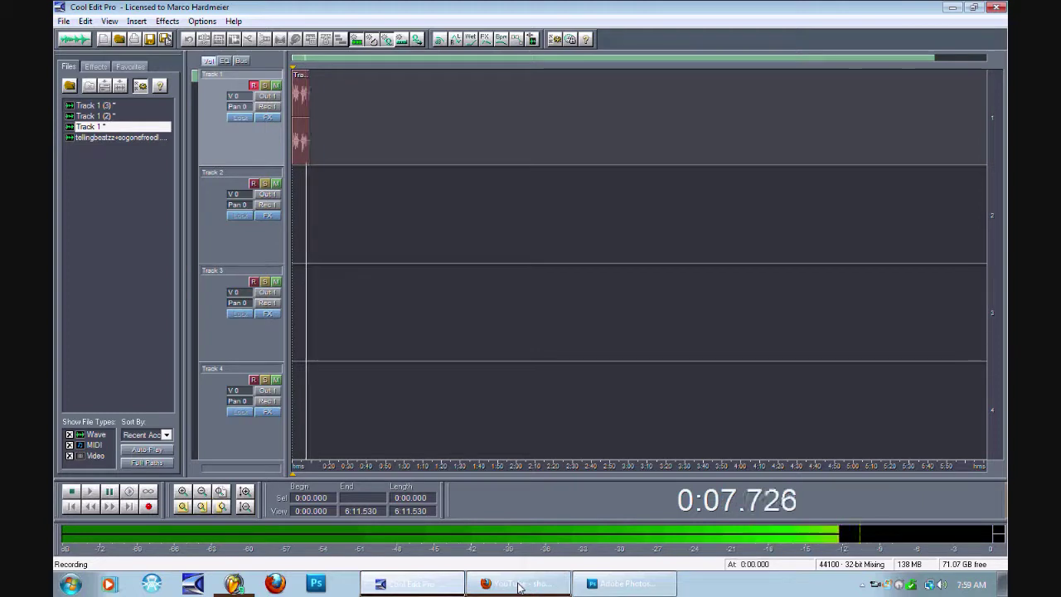
Switch to Photoshop and open the image file "photo" from the Pictures folder.
click(611, 582)
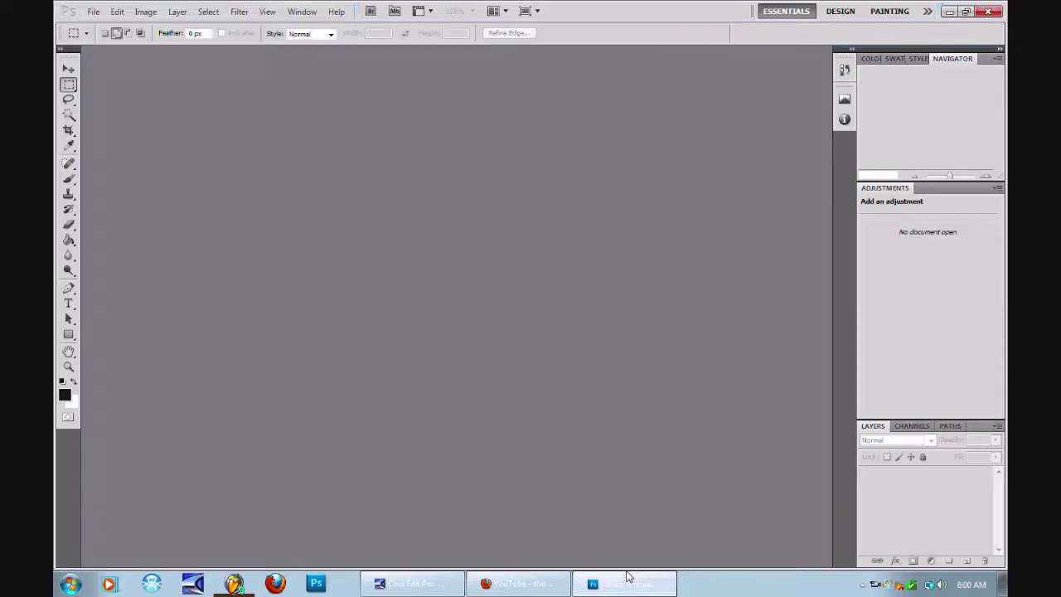
click(93, 11)
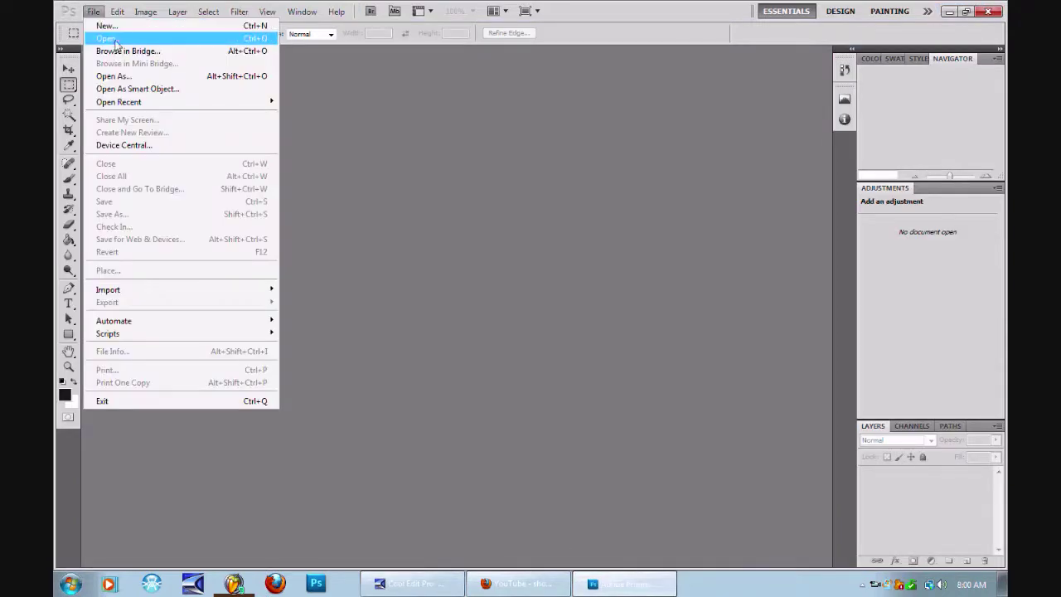
click(108, 42)
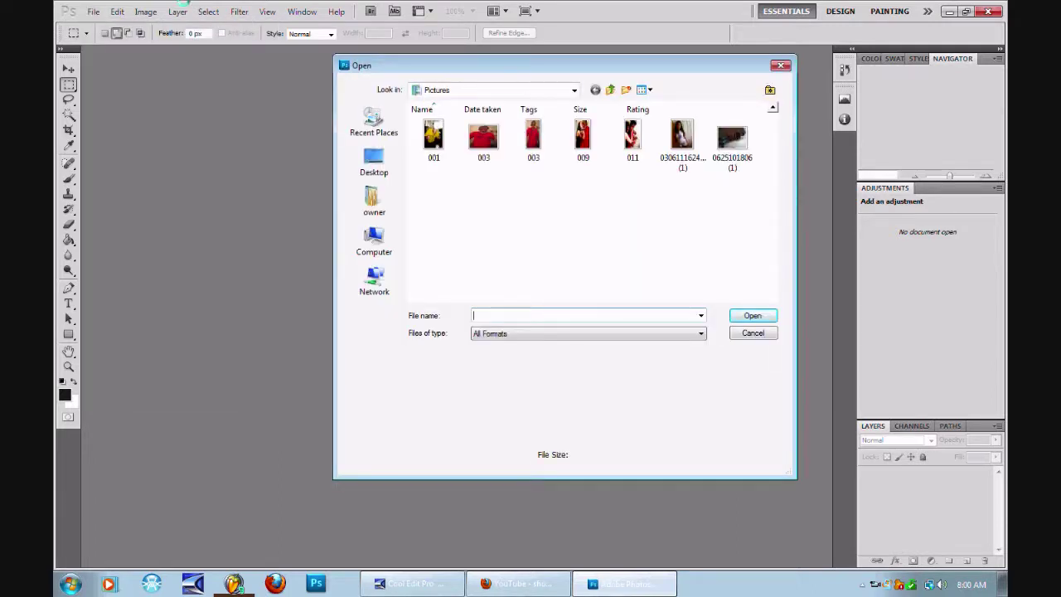
drag(773, 126, 771, 253)
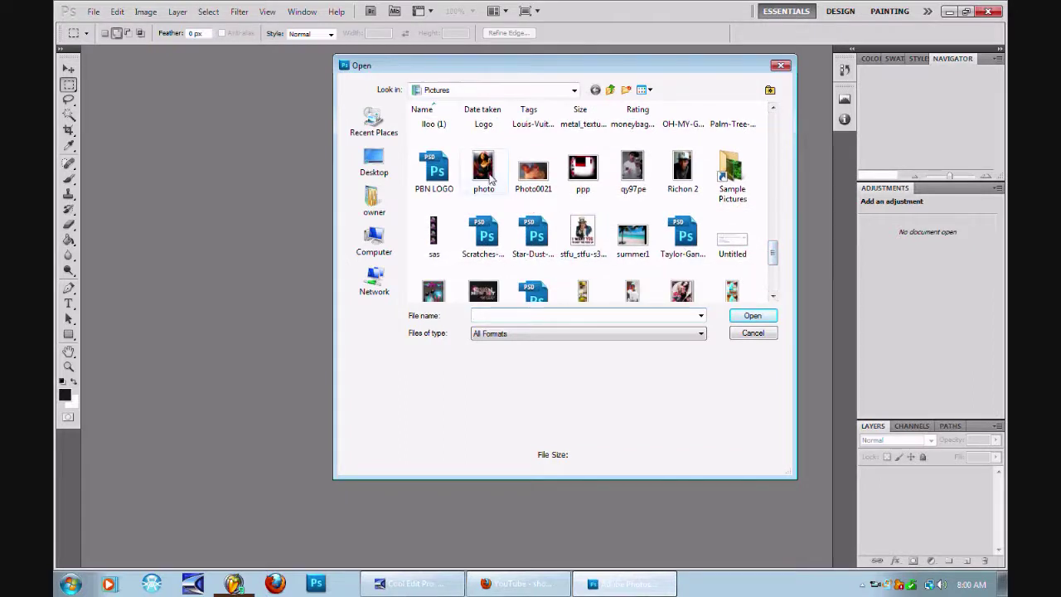
double_click(484, 168)
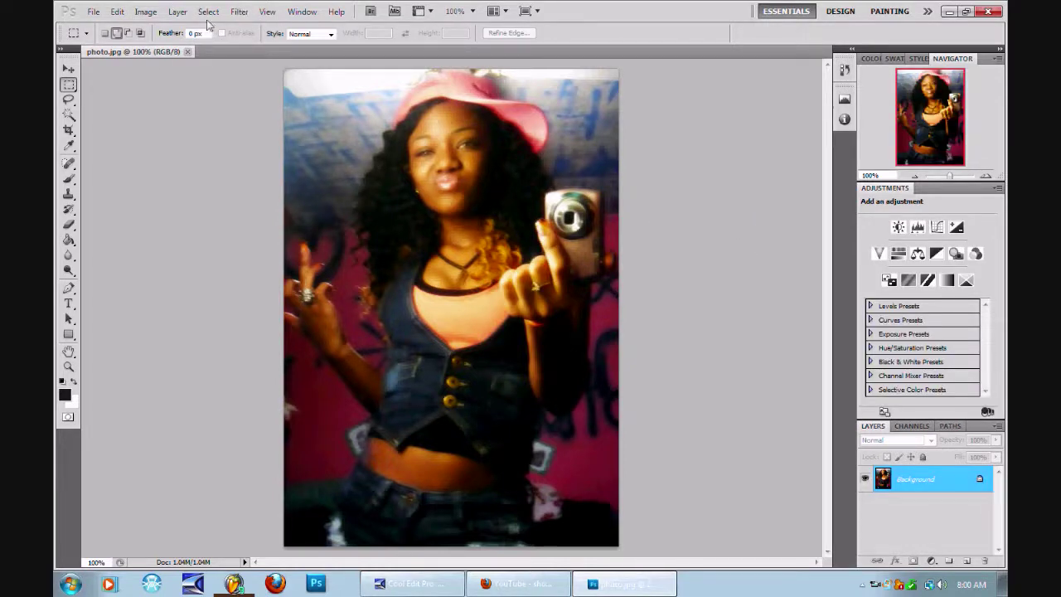
Resize the image to a height of 600 pixels with its proportions constrained.
click(147, 13)
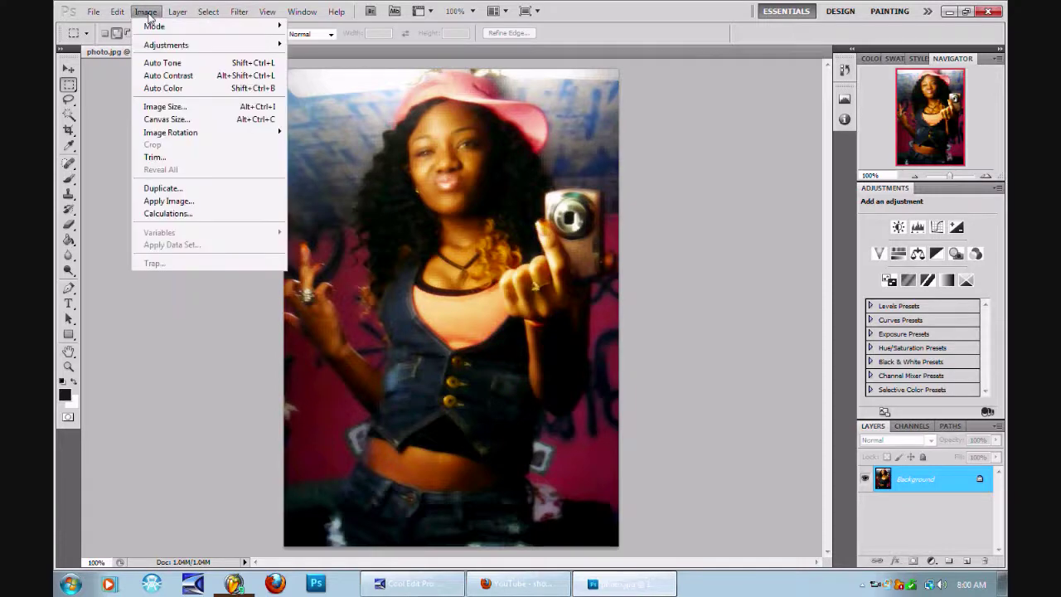
click(195, 107)
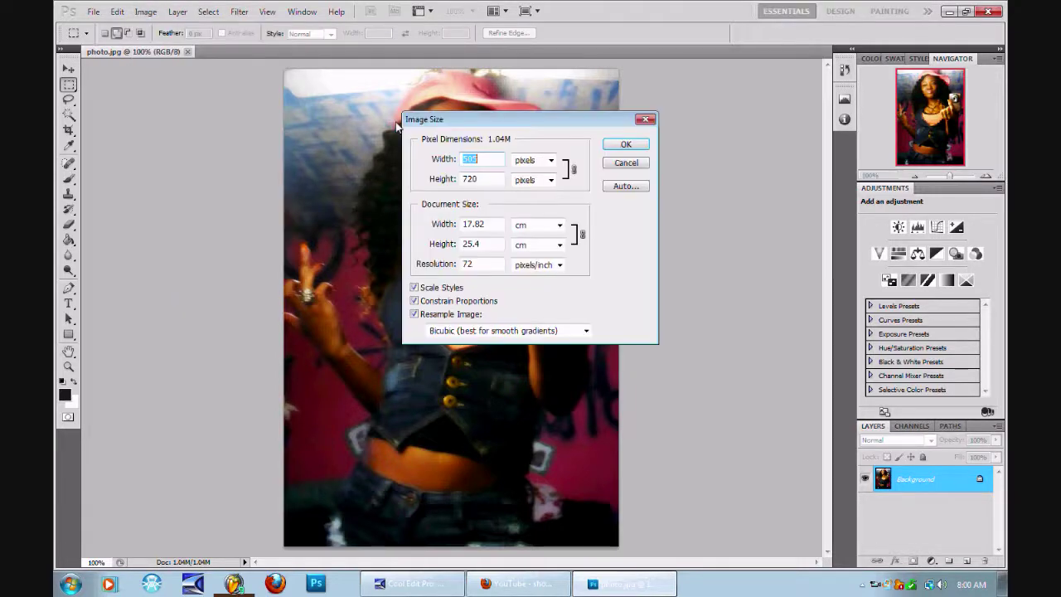
click(480, 178)
text(600)
key(Return)
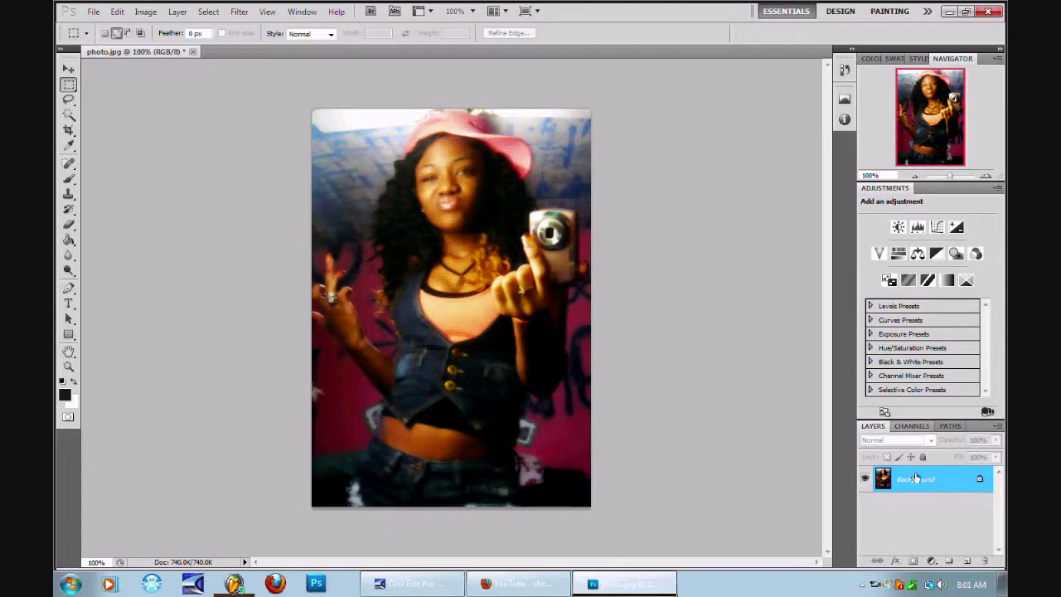
Duplicate the Background layer under the name Background copy.
right_click(915, 477)
click(808, 376)
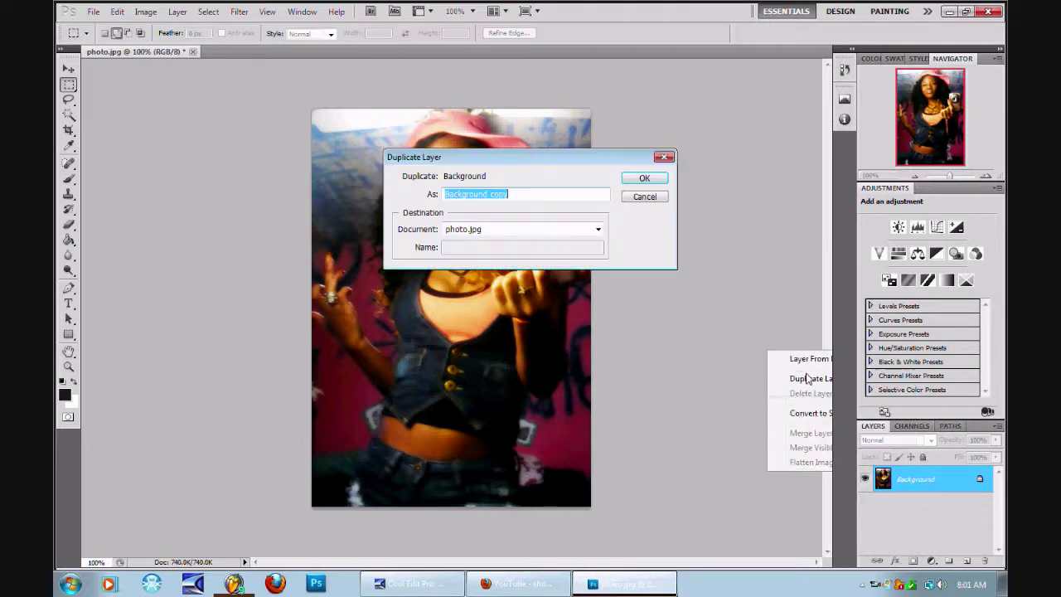
click(645, 179)
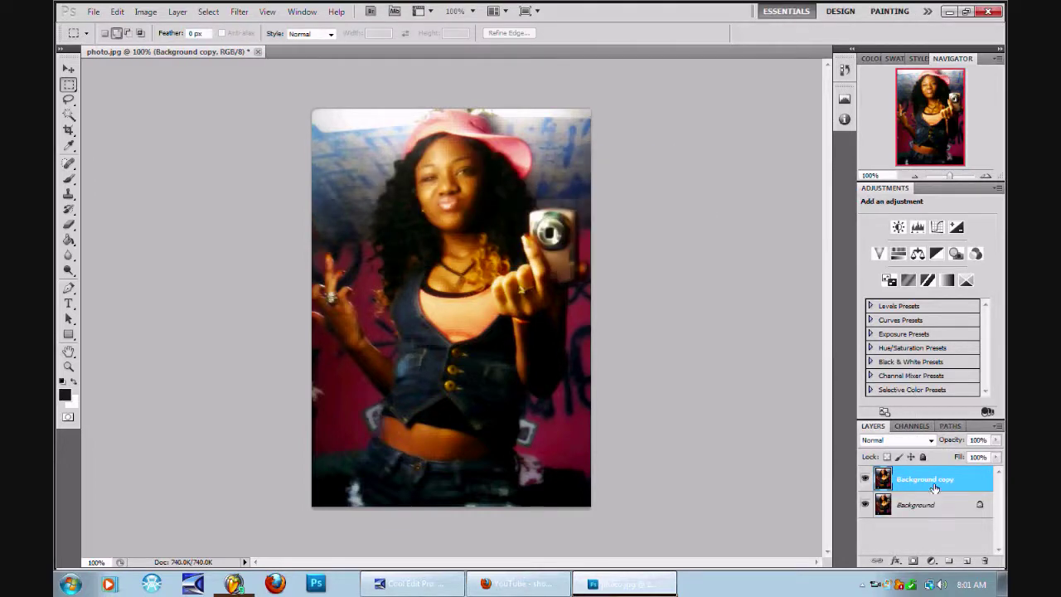
Apply the Paint Daubs filter to the Background copy with brush size 8, sharpness 0 and the Simple brush type.
click(239, 11)
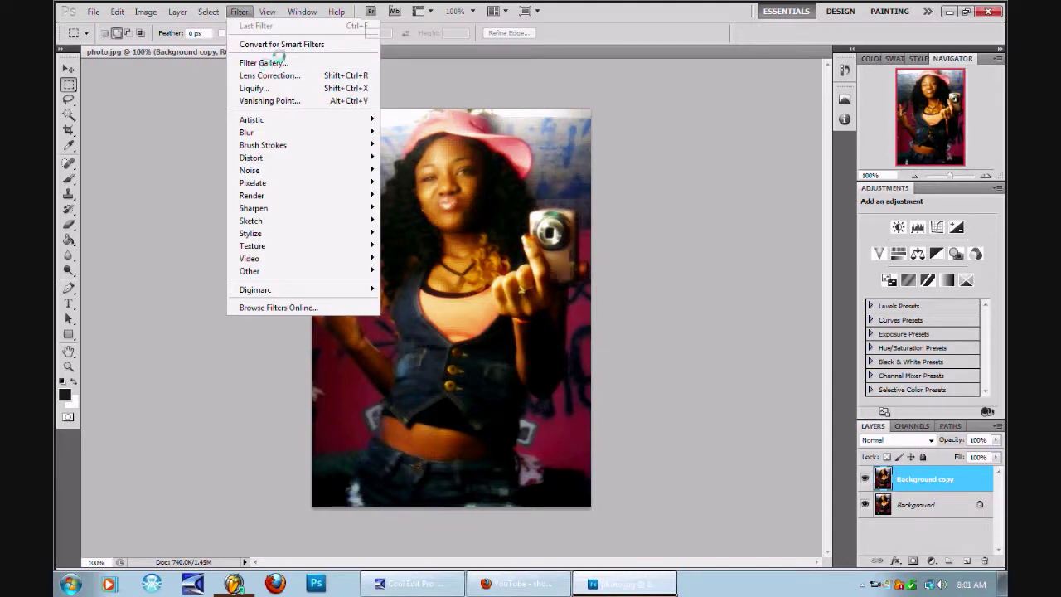
click(284, 62)
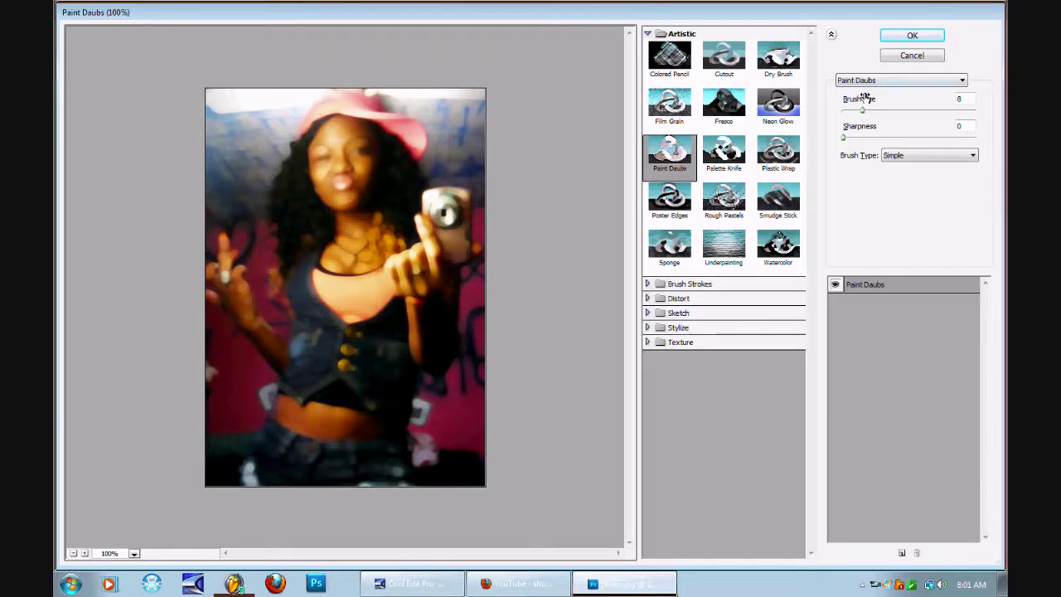
drag(864, 110, 862, 110)
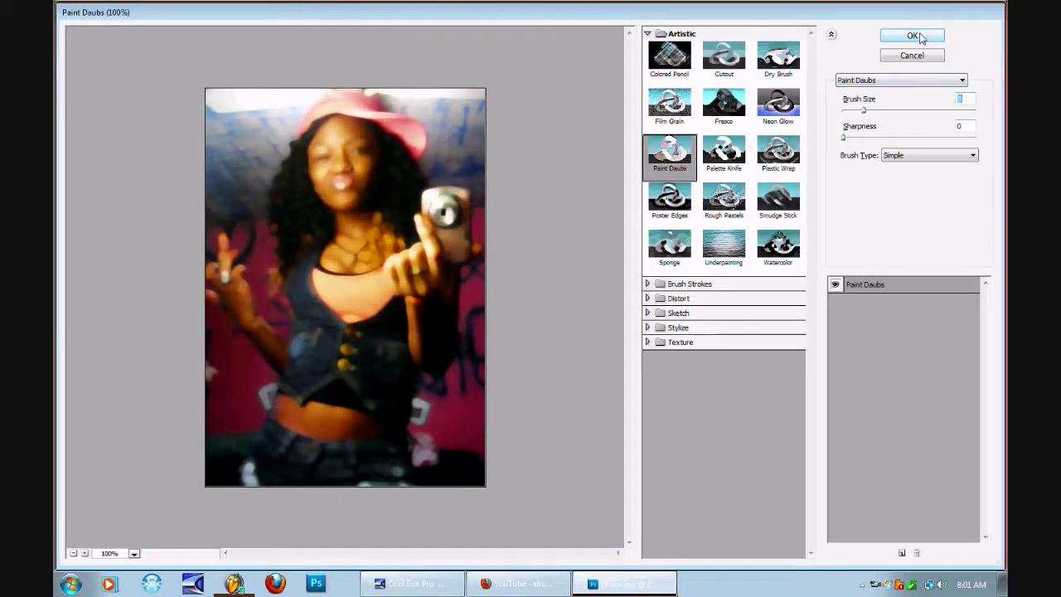
click(911, 35)
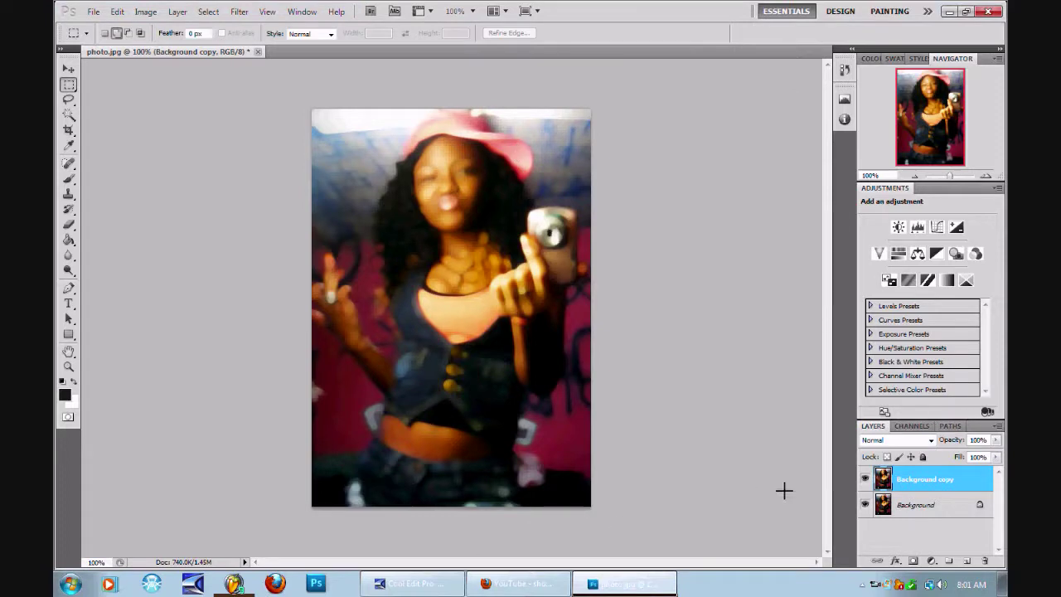
Set the Background copy's blend mode to Soft Light and merge it with the Background layer.
click(912, 442)
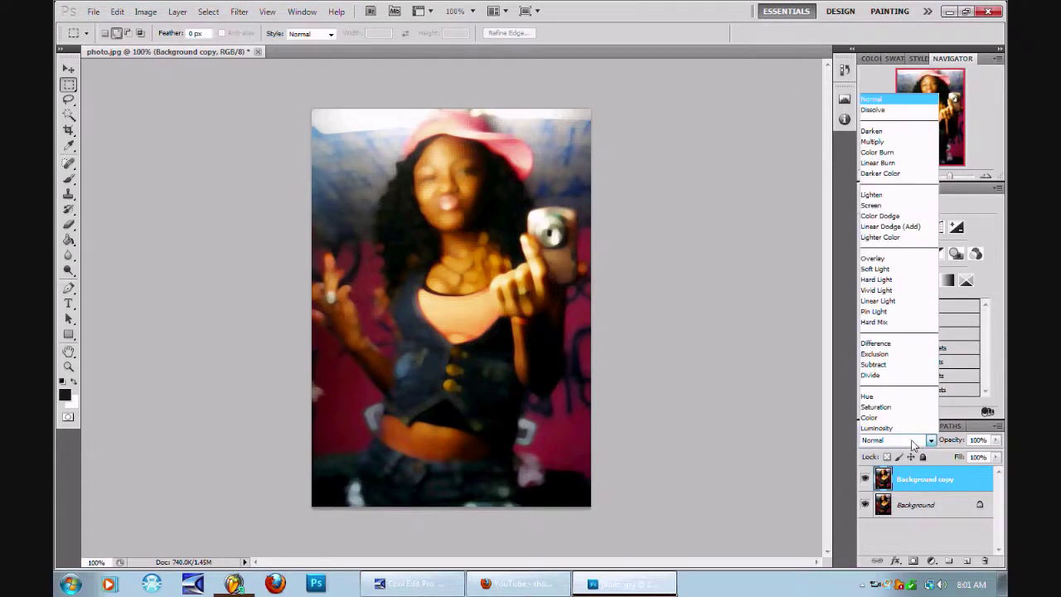
click(876, 270)
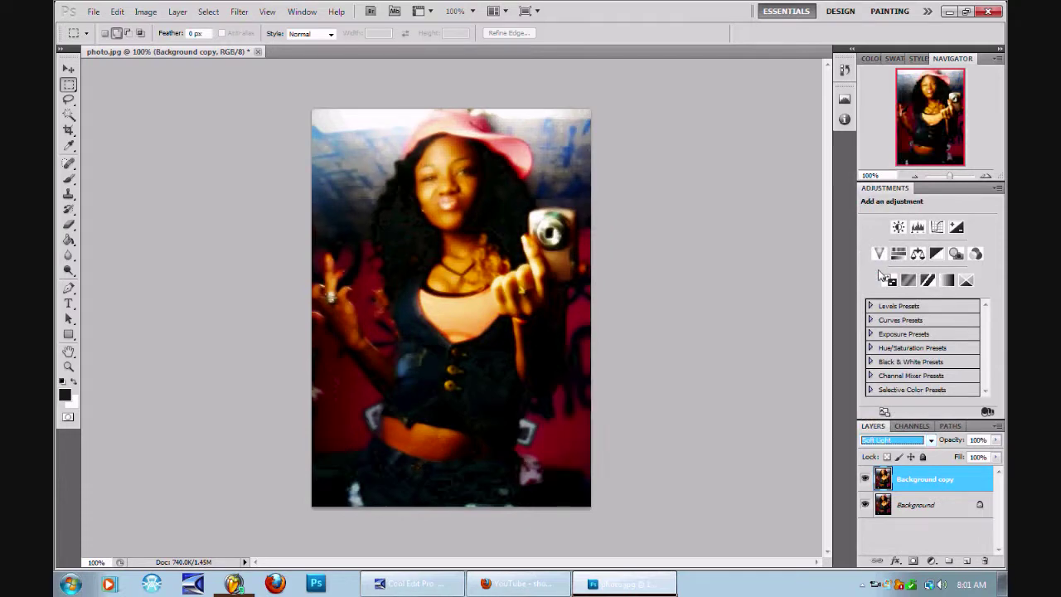
shift+click(920, 512)
right_click(920, 507)
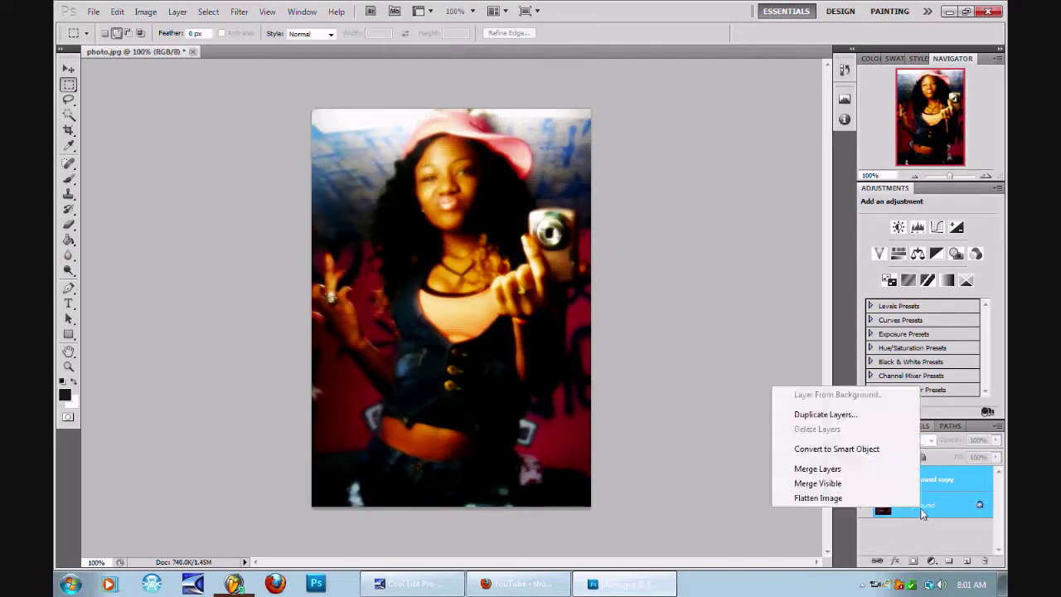
click(837, 470)
Brighten the merged image with a Levels adjustment, setting the midtone input level to about 1.10.
click(146, 12)
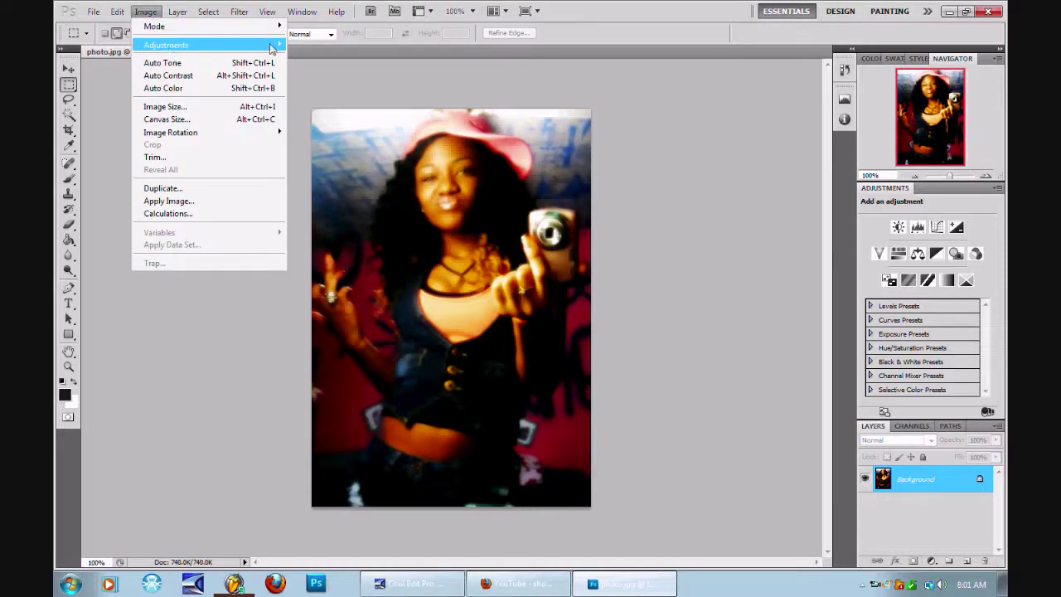
mouse_move(270, 47)
click(319, 57)
drag(746, 231, 740, 232)
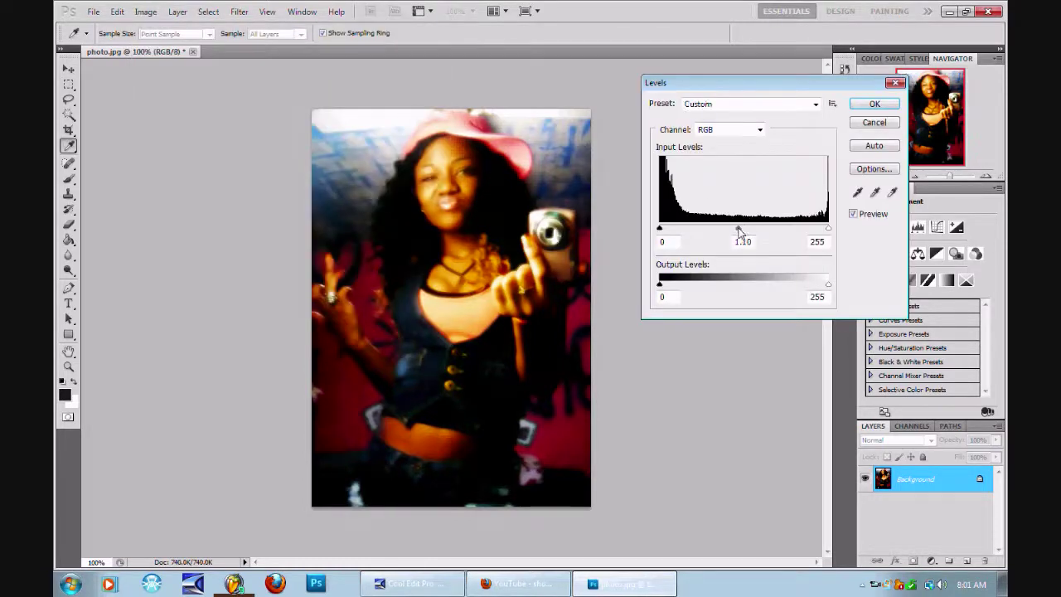
click(874, 104)
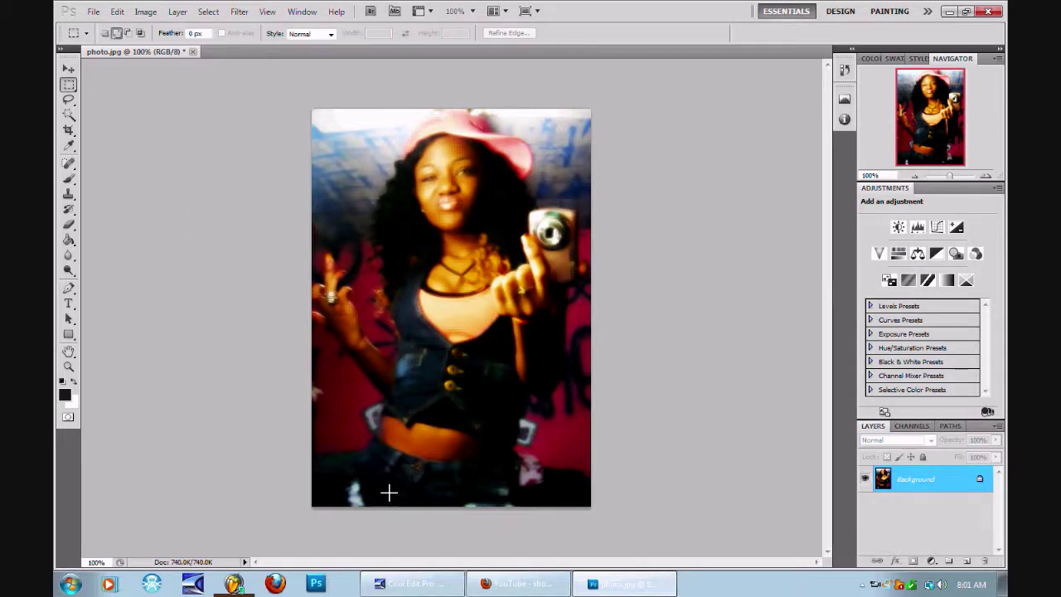
click(431, 584)
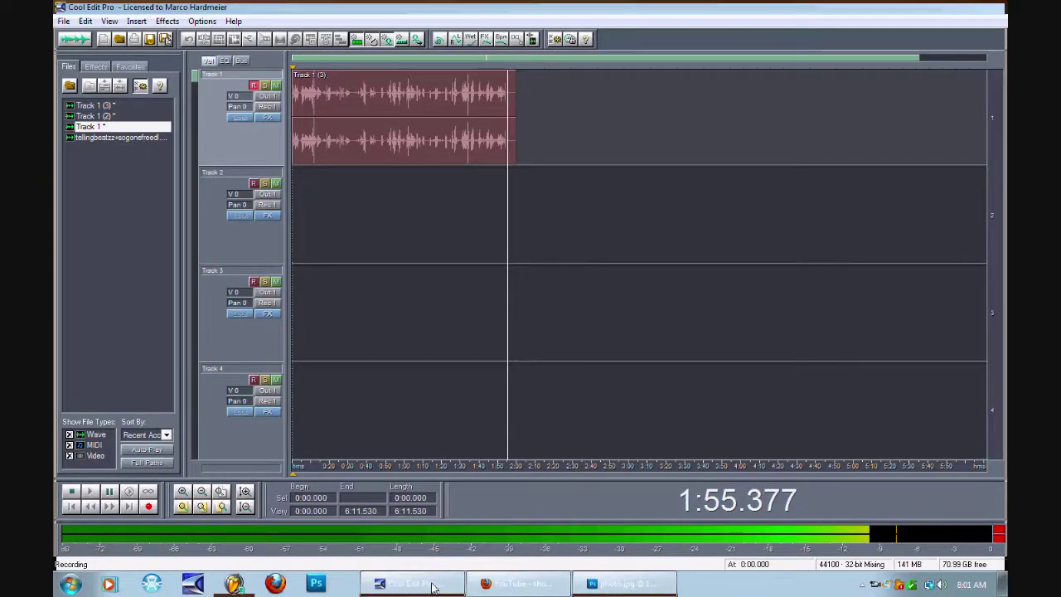
click(431, 583)
Copy the whole image, paste it as a new layer, and shift the copy toward the upper left of the canvas.
click(208, 12)
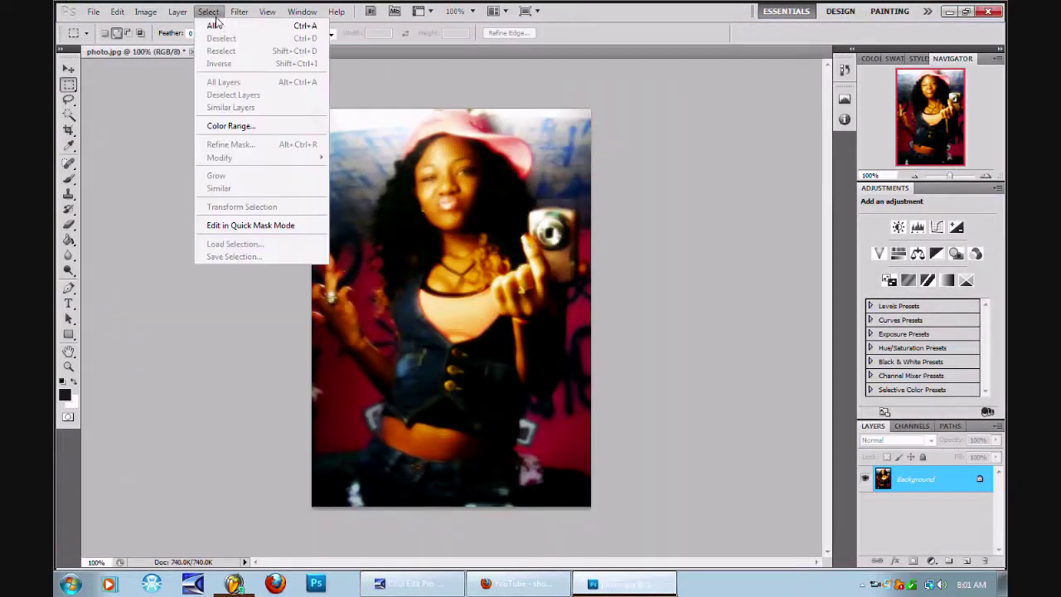
click(214, 25)
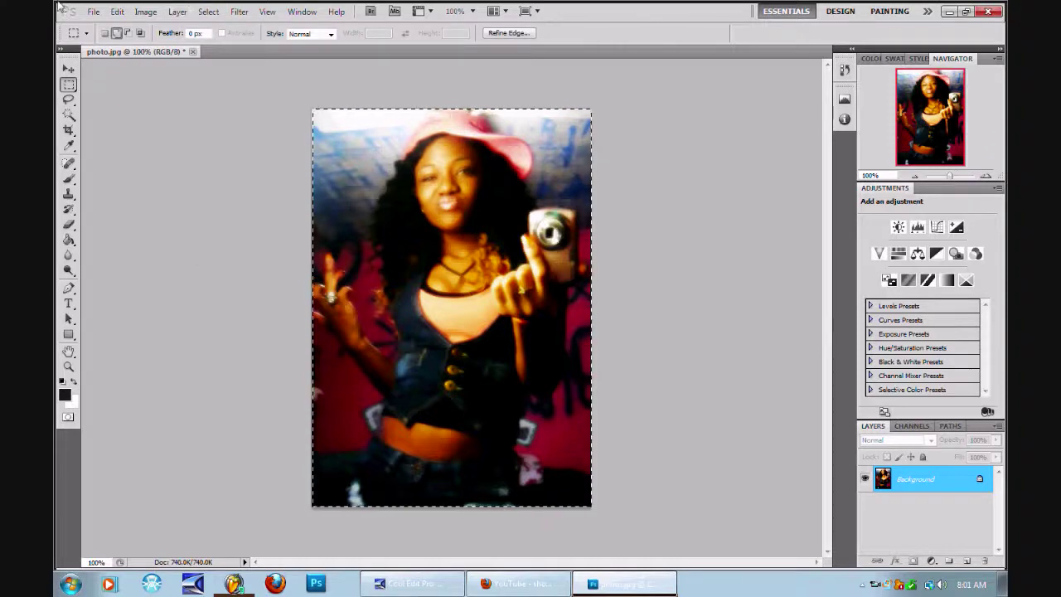
click(116, 12)
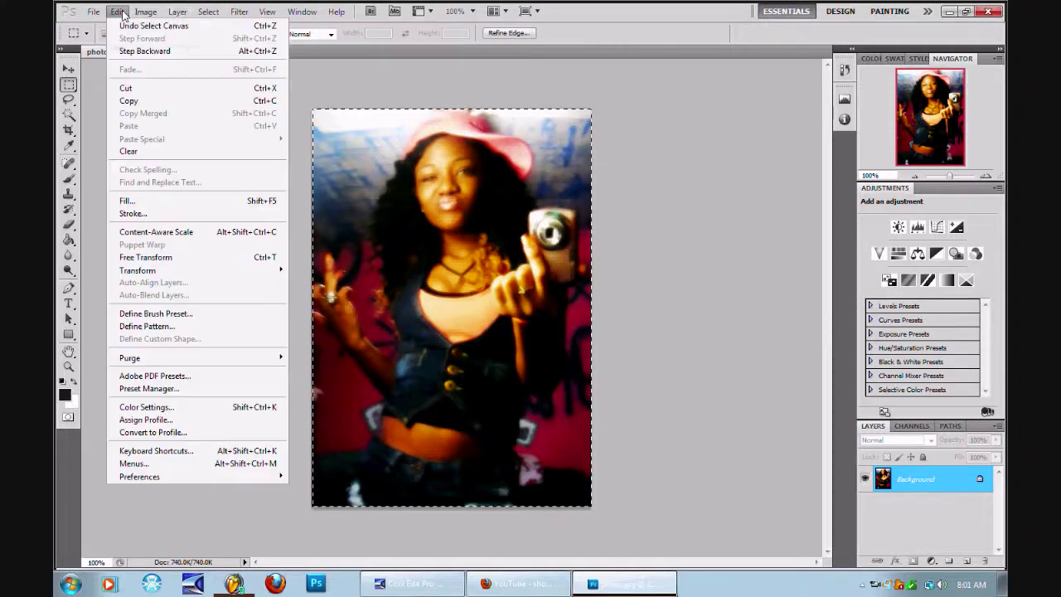
click(149, 102)
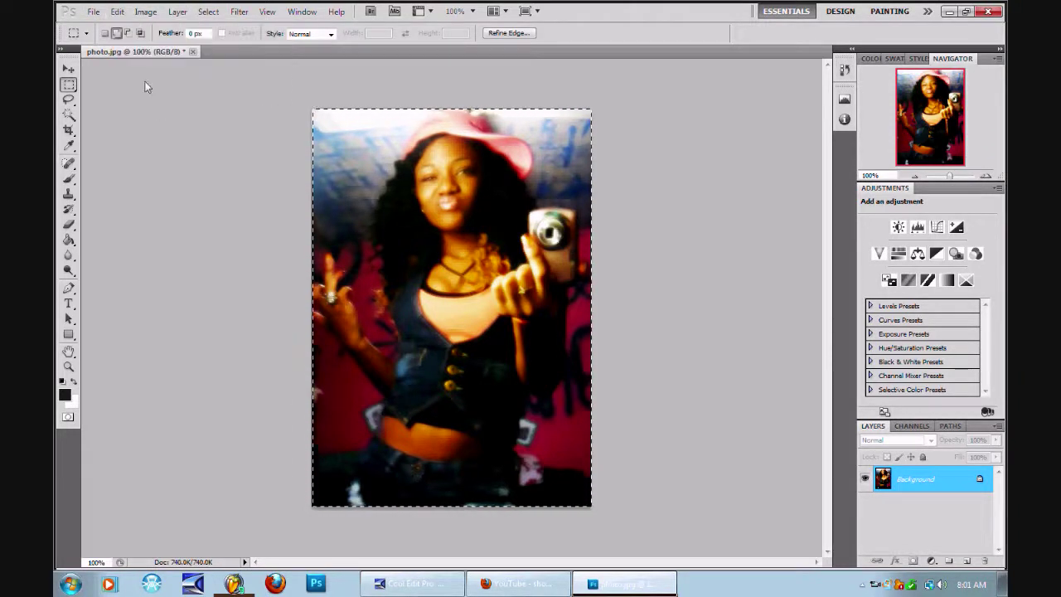
click(120, 12)
click(149, 126)
key(v)
drag(489, 292, 344, 254)
click(69, 84)
right_click(368, 196)
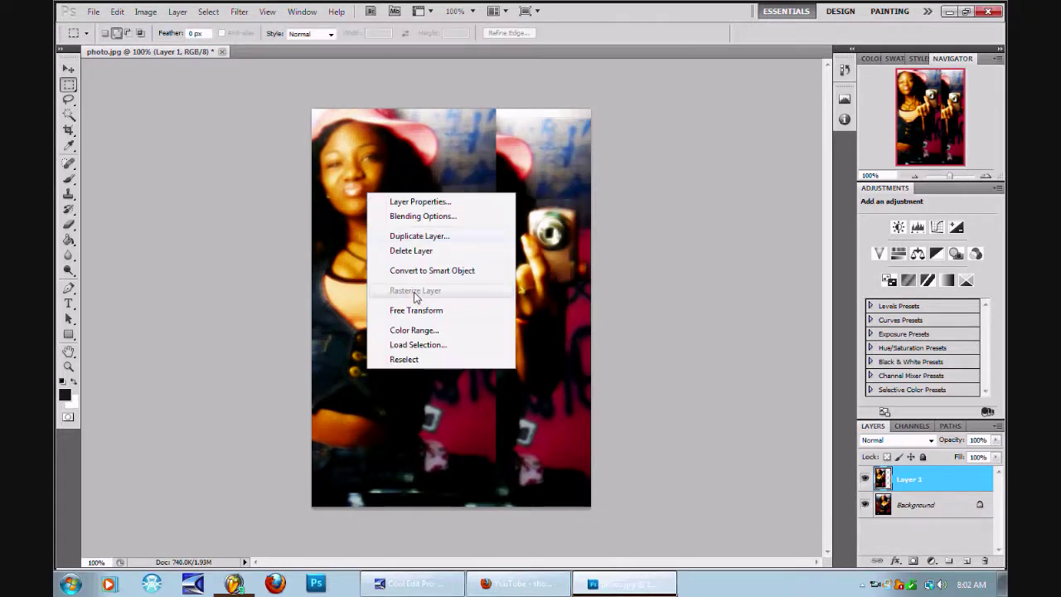
click(412, 330)
click(630, 145)
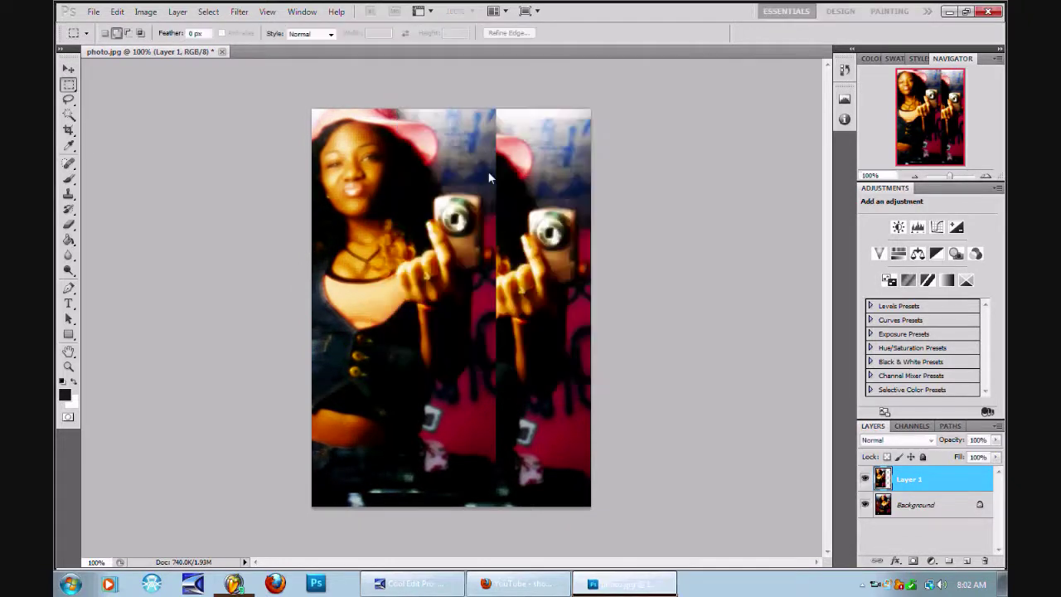
Scale the pasted copy to about 84% with Free Transform, place it at the canvas's upper left, and apply the transformation.
right_click(409, 195)
click(458, 312)
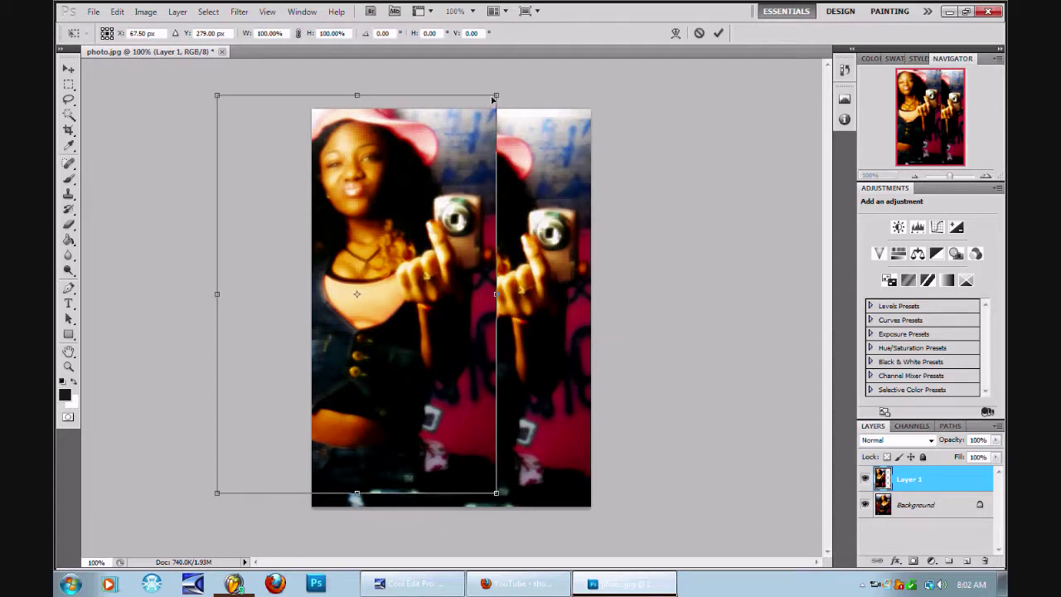
drag(491, 99, 451, 161)
drag(347, 263, 353, 221)
click(70, 68)
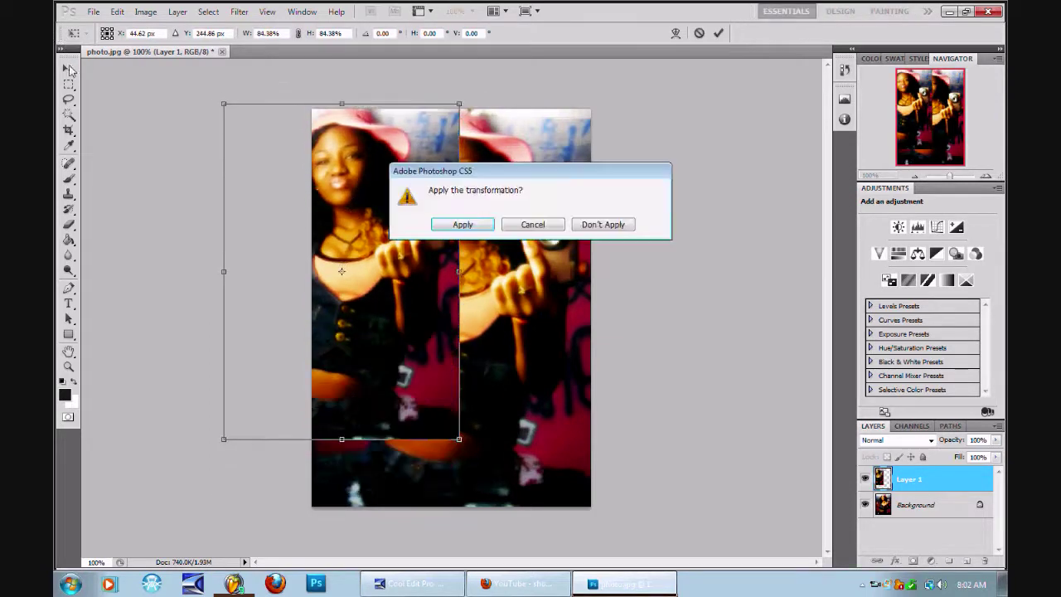
click(473, 227)
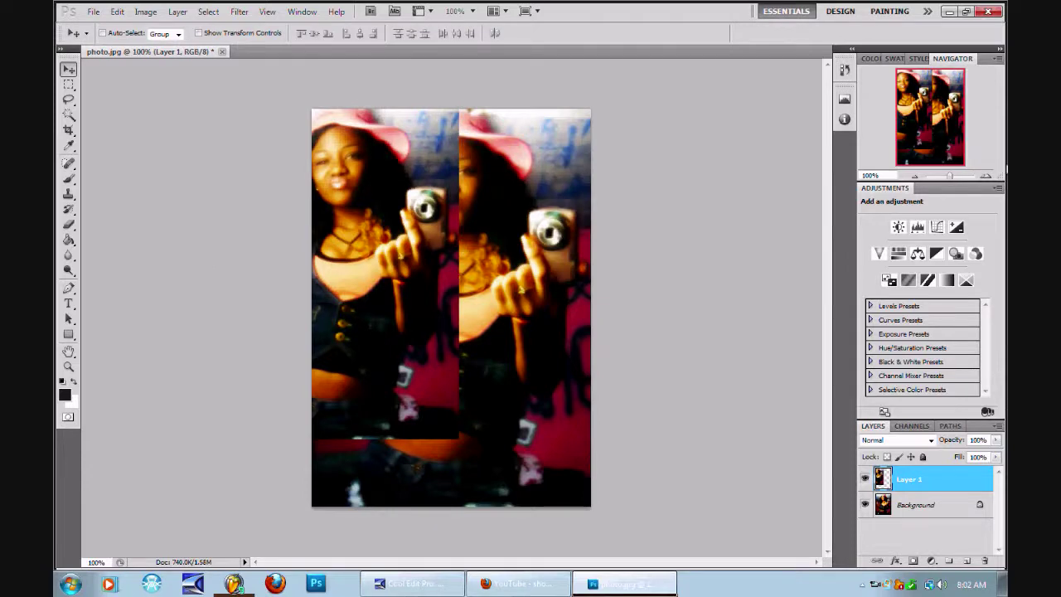
Collapse the adjustments area to make room for the layer list and lower Layer 1's opacity to 57%.
click(998, 189)
click(903, 459)
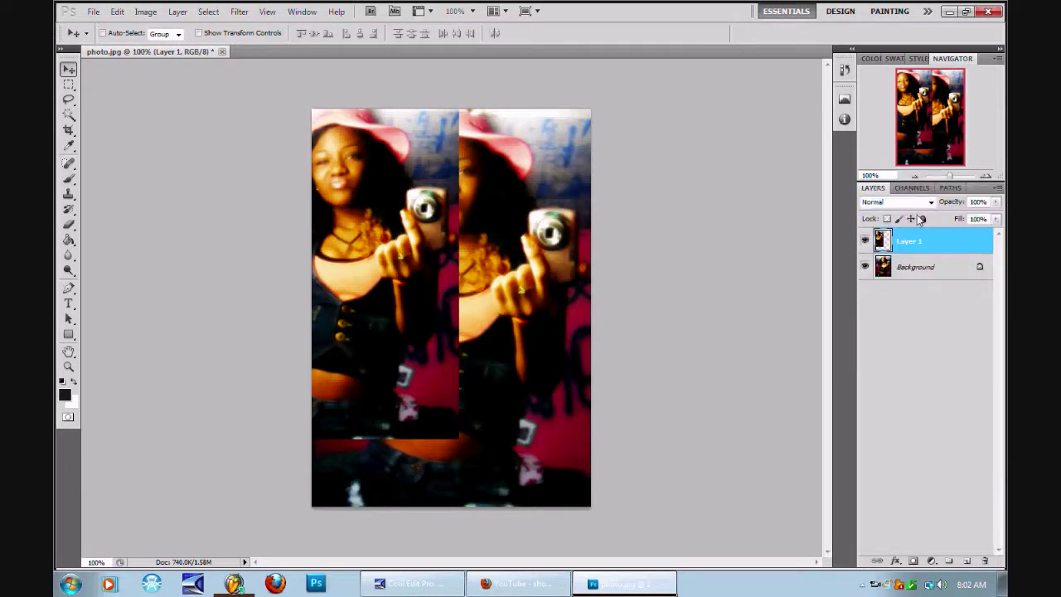
click(995, 202)
drag(993, 217, 967, 215)
Erase Layer 1's lower part and the area overlapping the main figure, leaving only the faded head and chest.
click(70, 225)
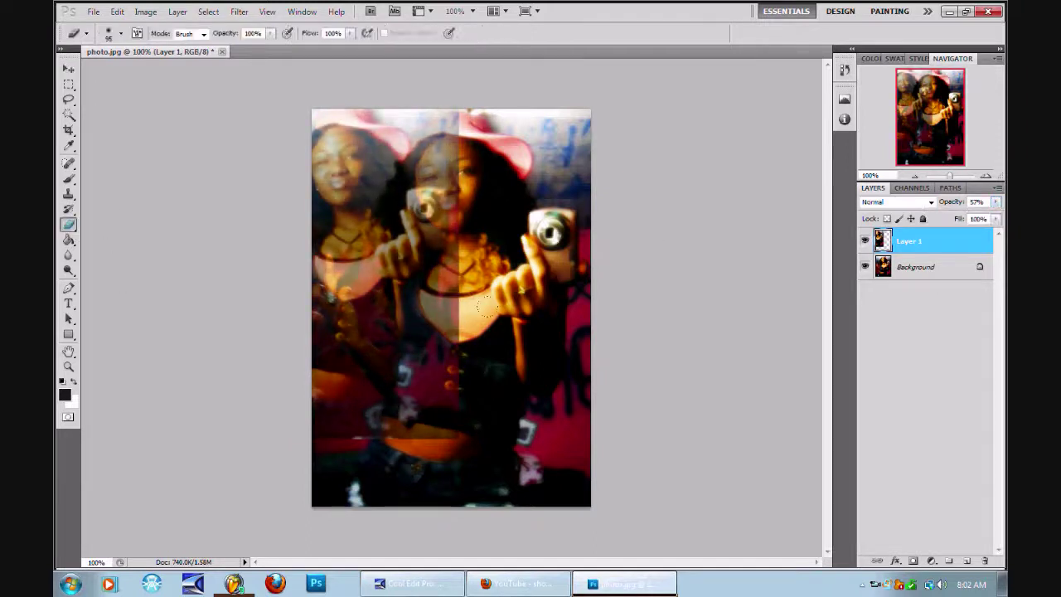
drag(409, 417, 354, 426)
mouse_move(439, 340)
mouse_down()
mouse_move(423, 132)
mouse_move(425, 195)
mouse_move(381, 273)
mouse_move(414, 391)
mouse_move(323, 368)
mouse_up()
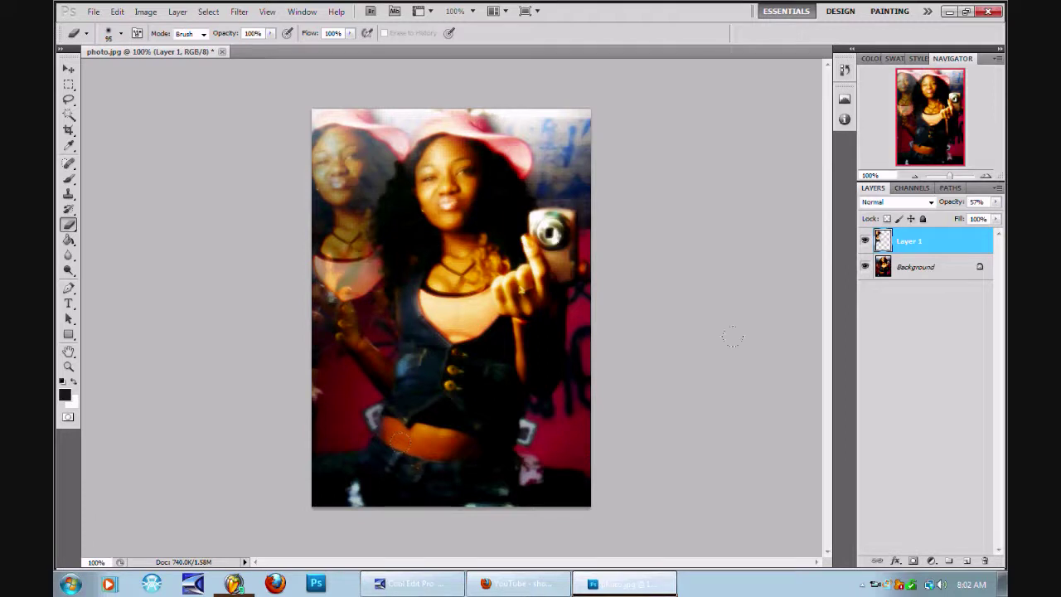
Merge the faded copy on Layer 1 and the Background into a single layer.
click(883, 265)
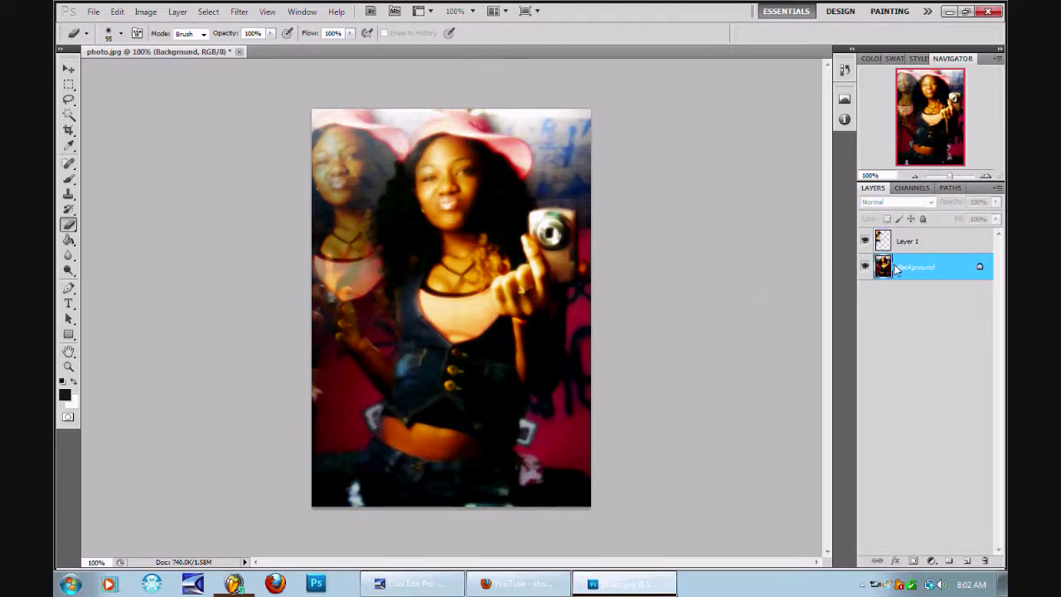
right_click(891, 266)
click(797, 366)
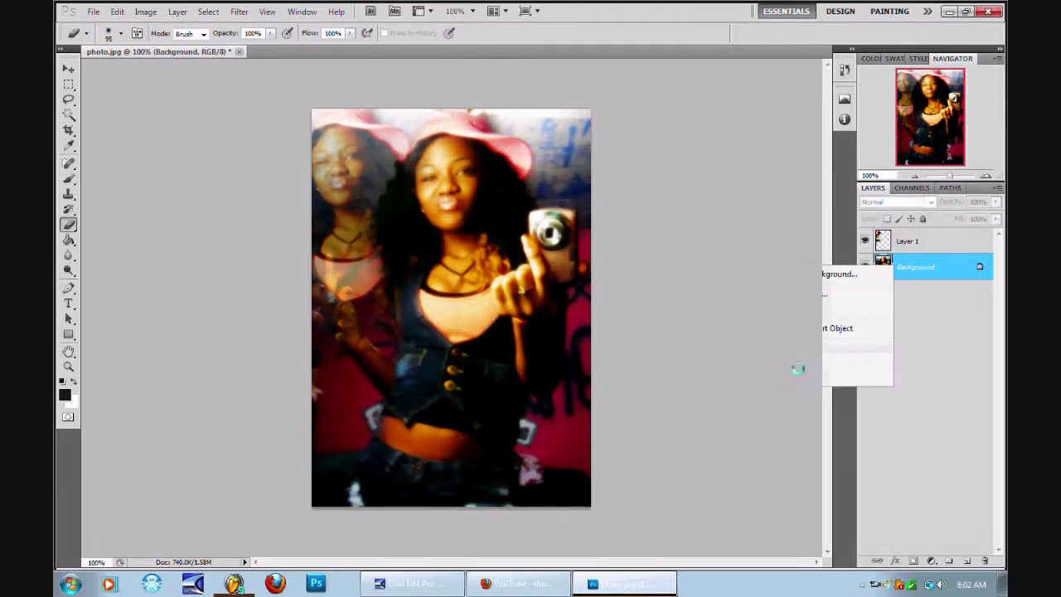
Select the entire merged picture in photo.jpg and copy it.
click(208, 11)
click(217, 29)
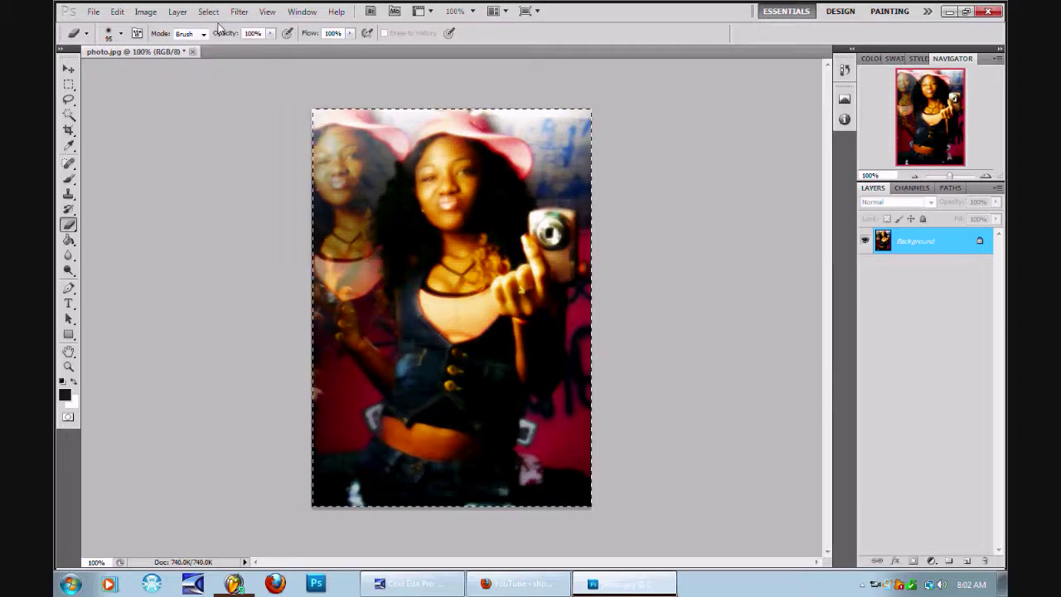
click(117, 12)
click(150, 101)
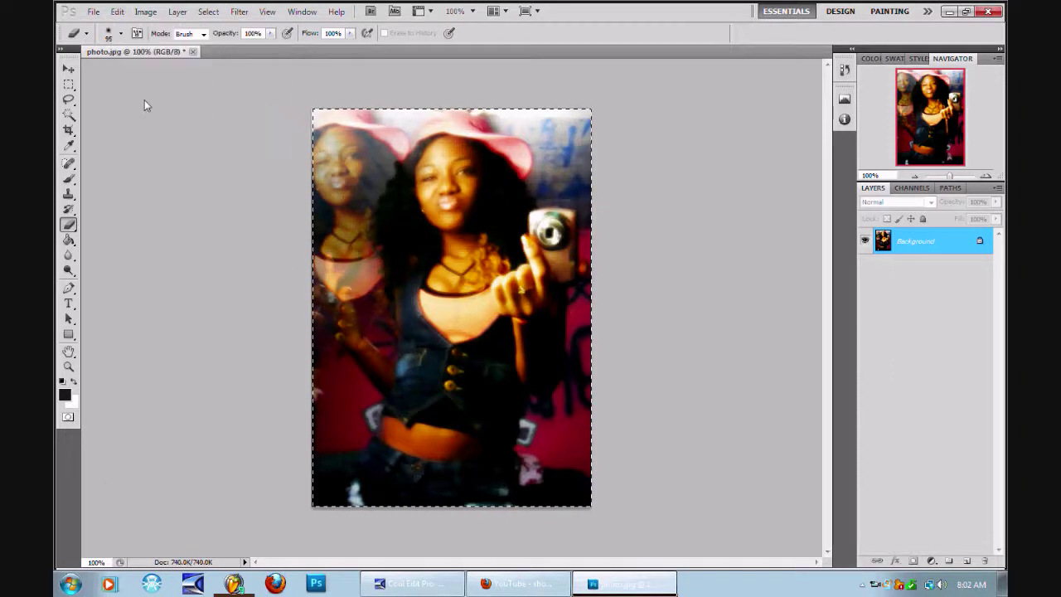
Create a new white document 1100 pixels wide and 1100 pixels high.
click(93, 11)
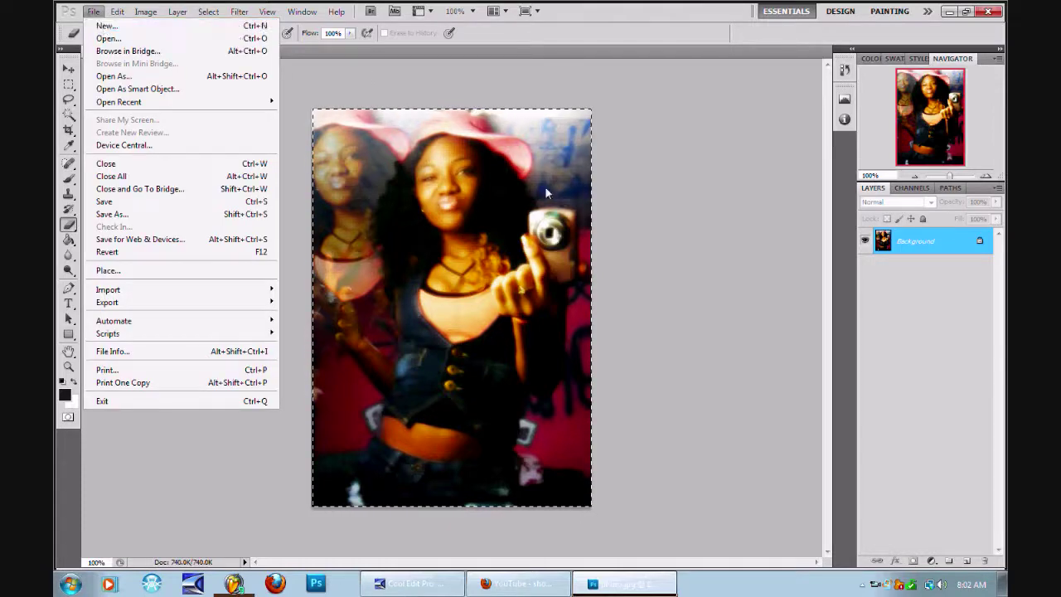
key(ctrl+n)
double_click(501, 202)
text(11)
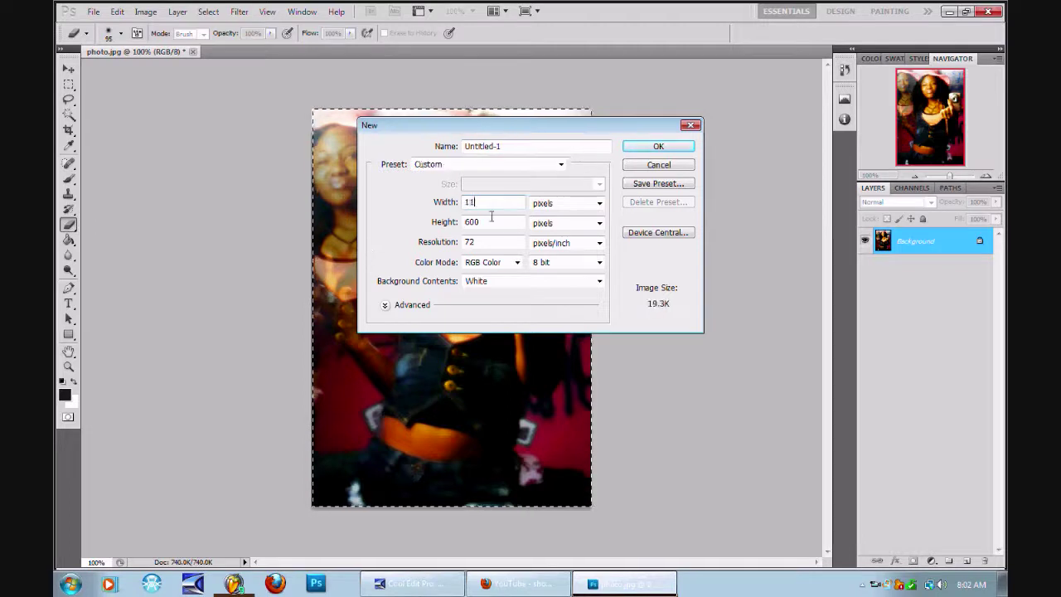
text(00)
double_click(491, 221)
text(1100)
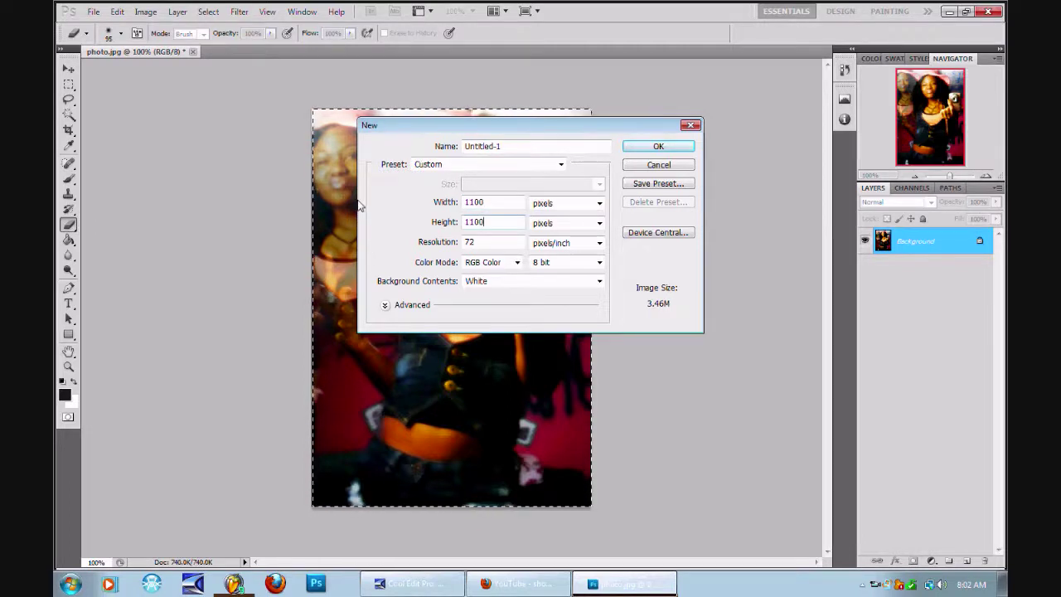
key(Return)
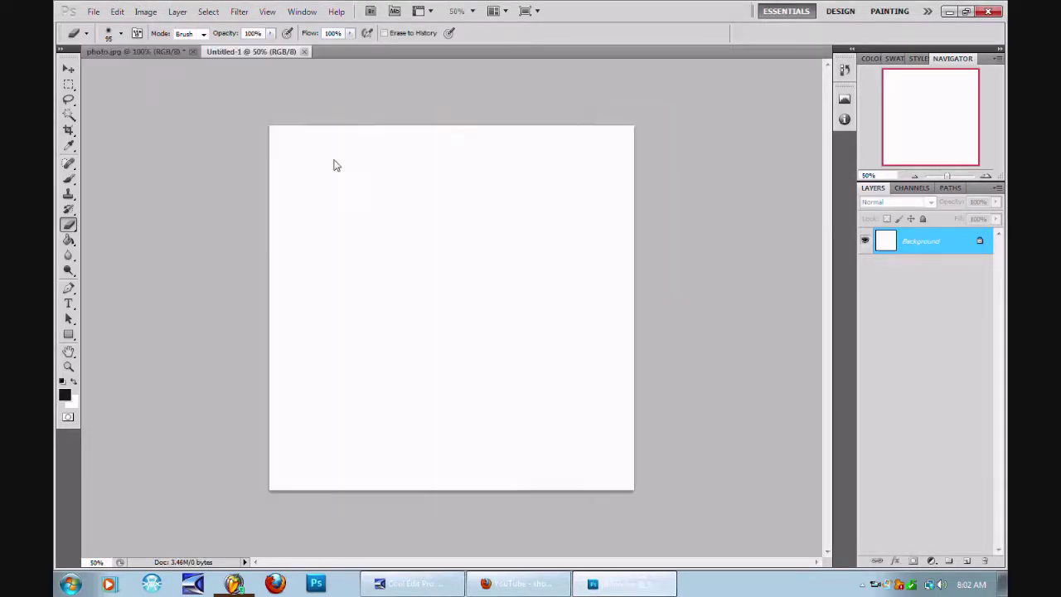
Paste the portrait twice into the blank document and place one copy at the canvas's upper edge and the other directly below it.
click(117, 11)
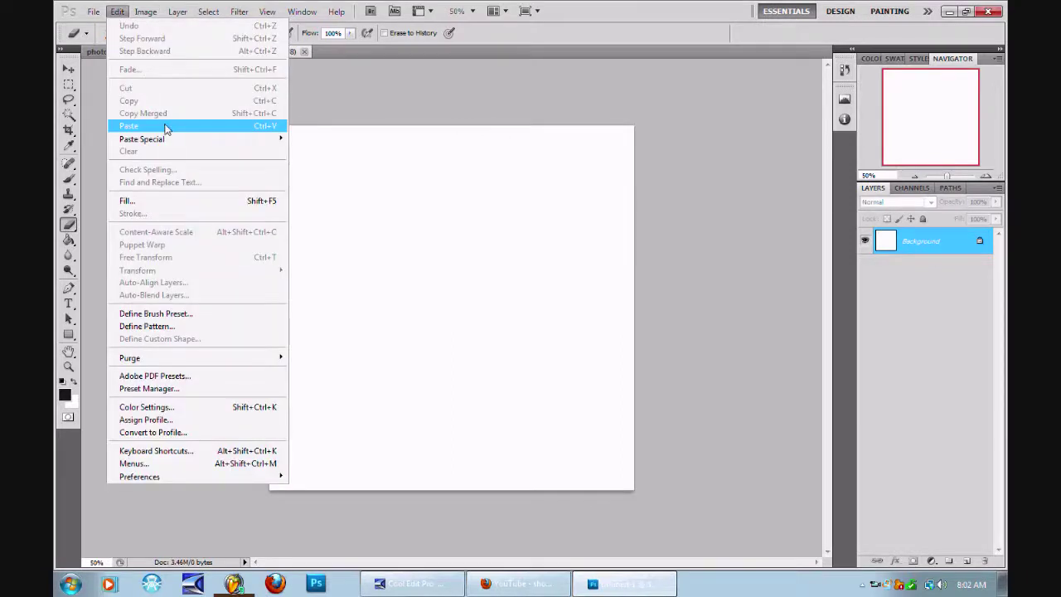
click(165, 125)
click(69, 69)
drag(474, 292, 475, 209)
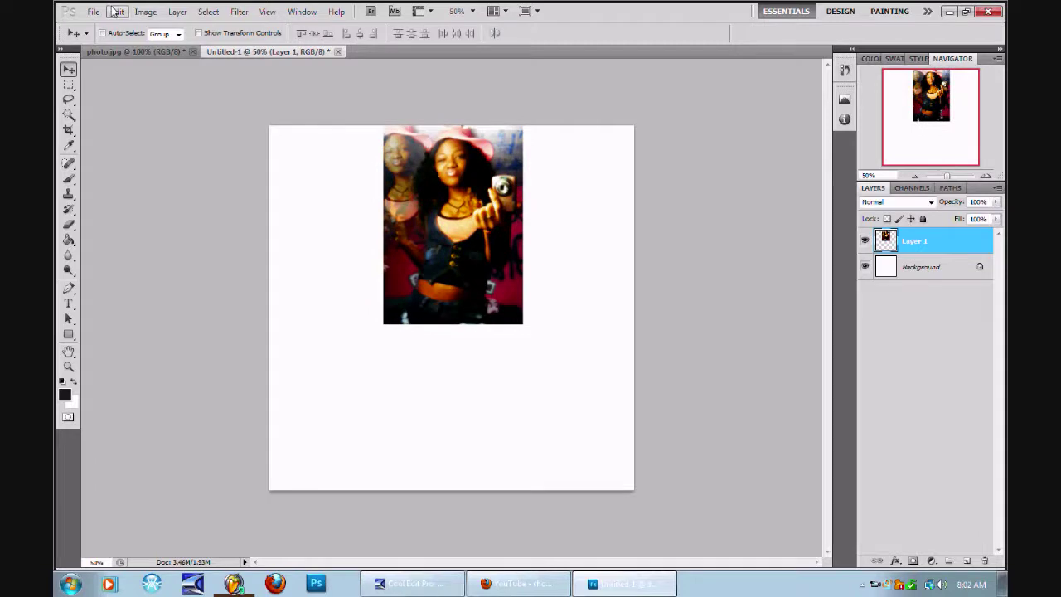
click(117, 11)
click(164, 125)
drag(457, 258, 456, 376)
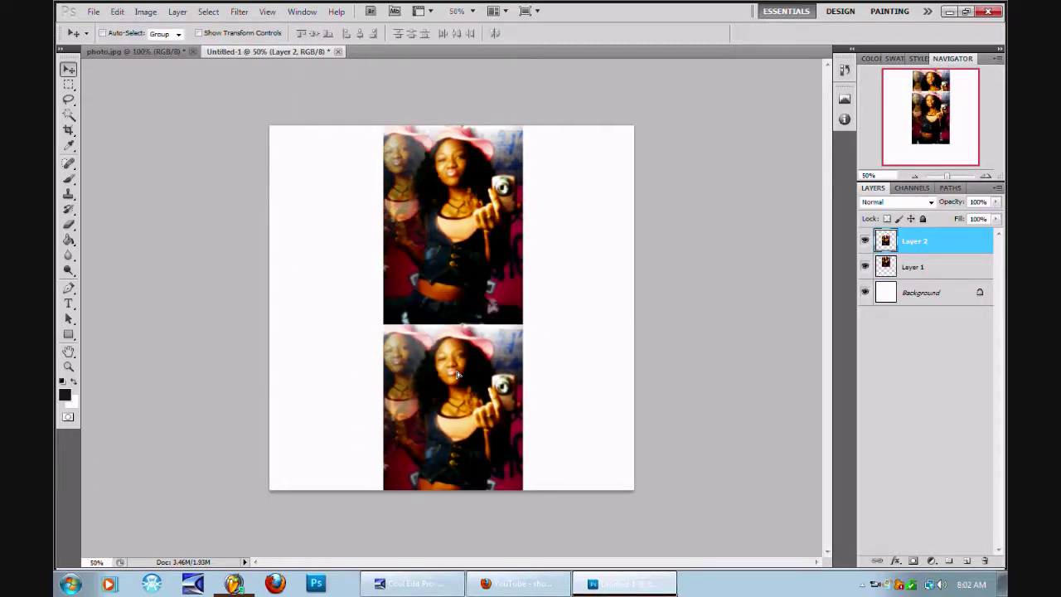
Create another new white document, 1500 by 1500 pixels.
click(94, 12)
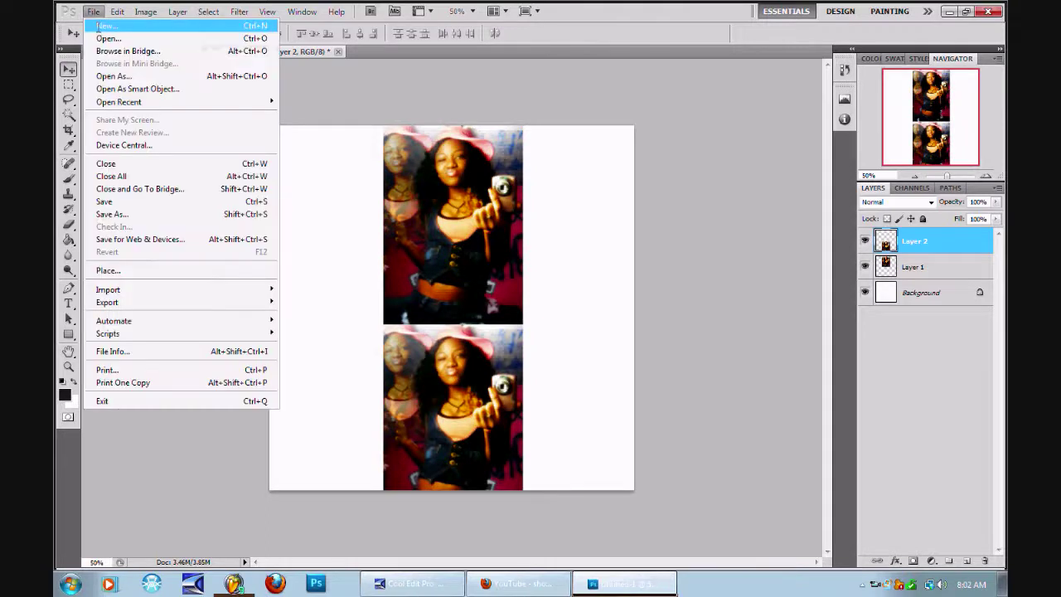
click(99, 26)
key(Tab)
text(11)
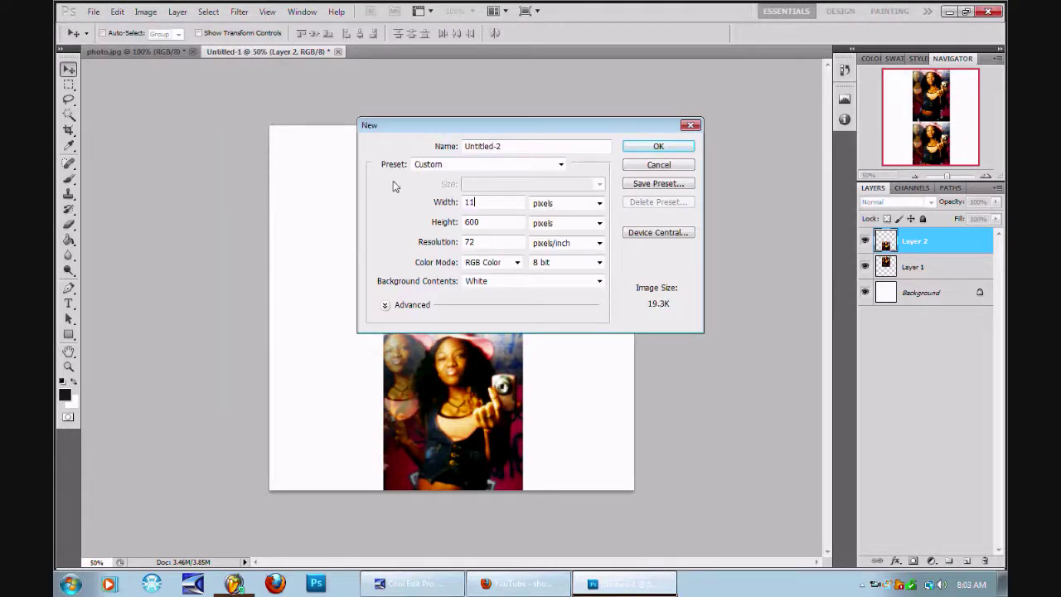
key(BackSpace)
text(500)
key(Tab)
text(1500)
key(Return)
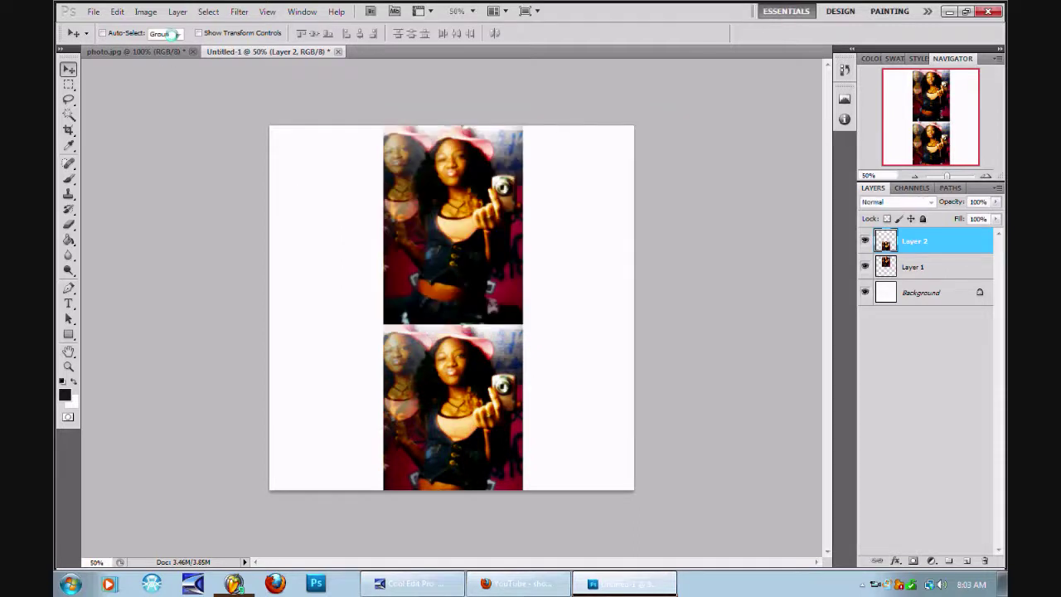
Paste two copies of the portrait into the 1500-pixel document and stack them vertically so their edges meet.
click(117, 11)
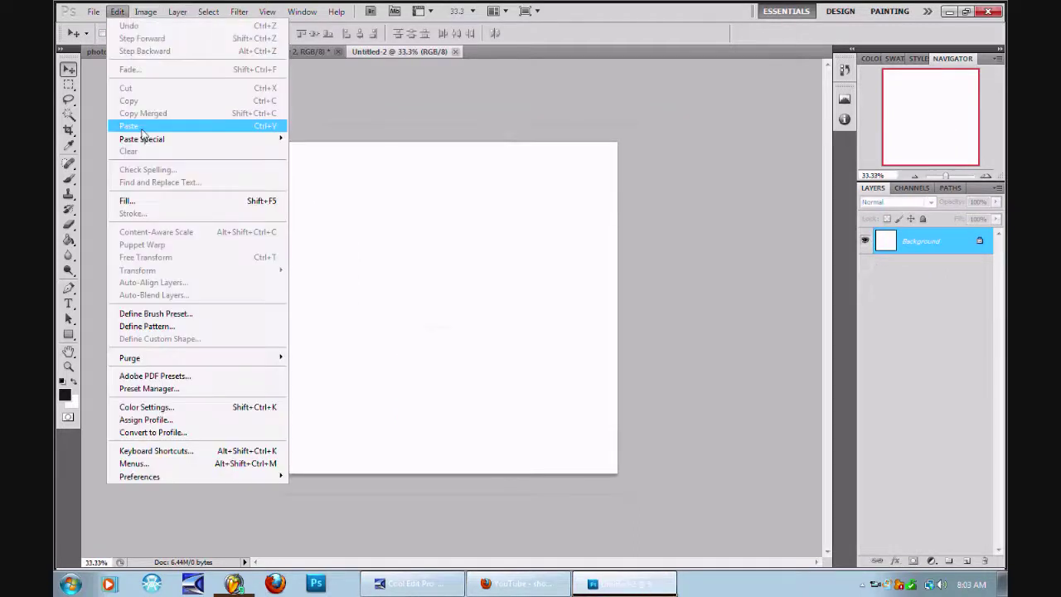
click(137, 126)
drag(444, 238, 445, 147)
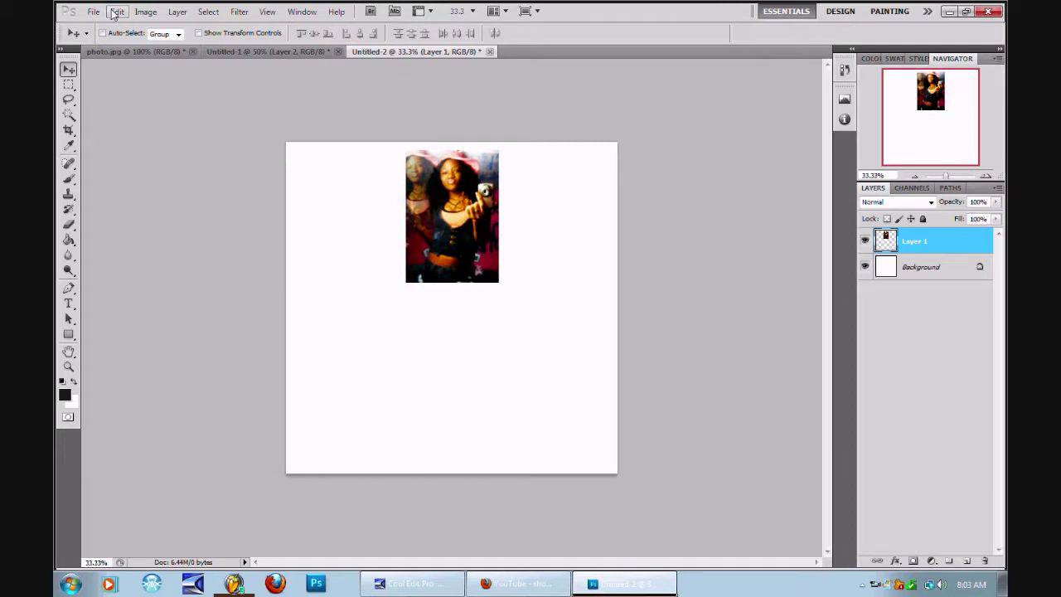
click(116, 10)
click(145, 126)
drag(507, 278, 509, 315)
Merge the two pasted portrait layers into one, keeping the Background separate.
shift+click(948, 267)
right_click(948, 267)
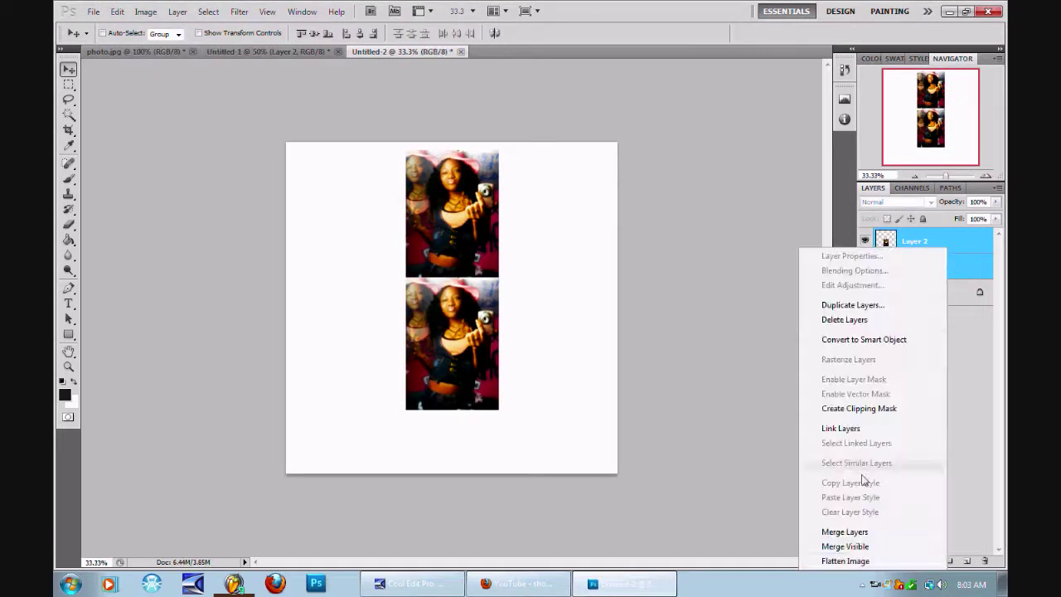
click(846, 534)
Select the empty area around the stacked portraits with the Magic Wand, invert the selection, and crop the canvas to it.
key(w)
click(325, 146)
click(239, 11)
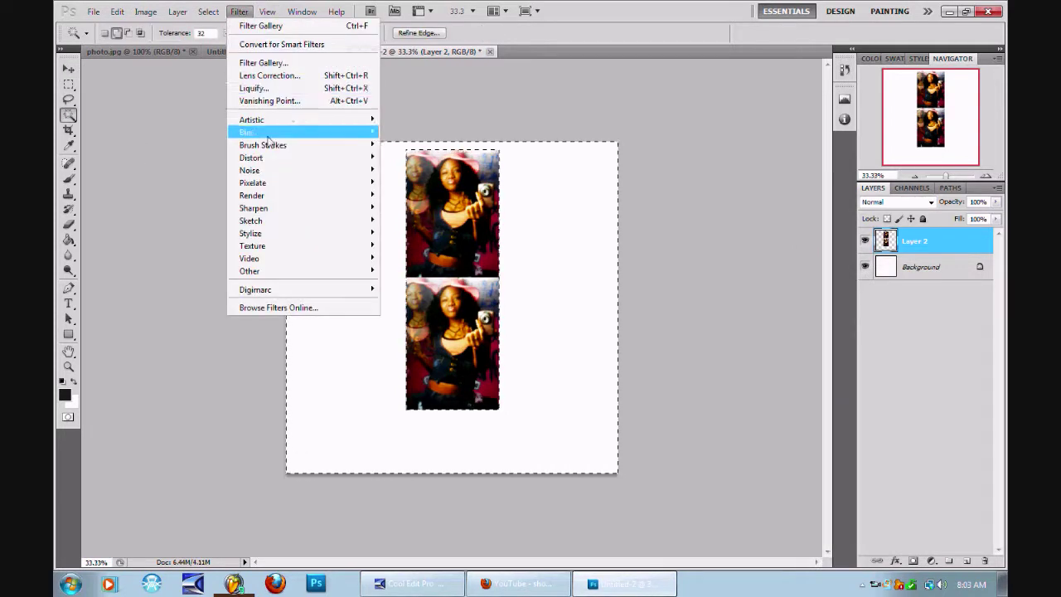
mouse_move(208, 11)
click(224, 63)
click(146, 11)
click(244, 143)
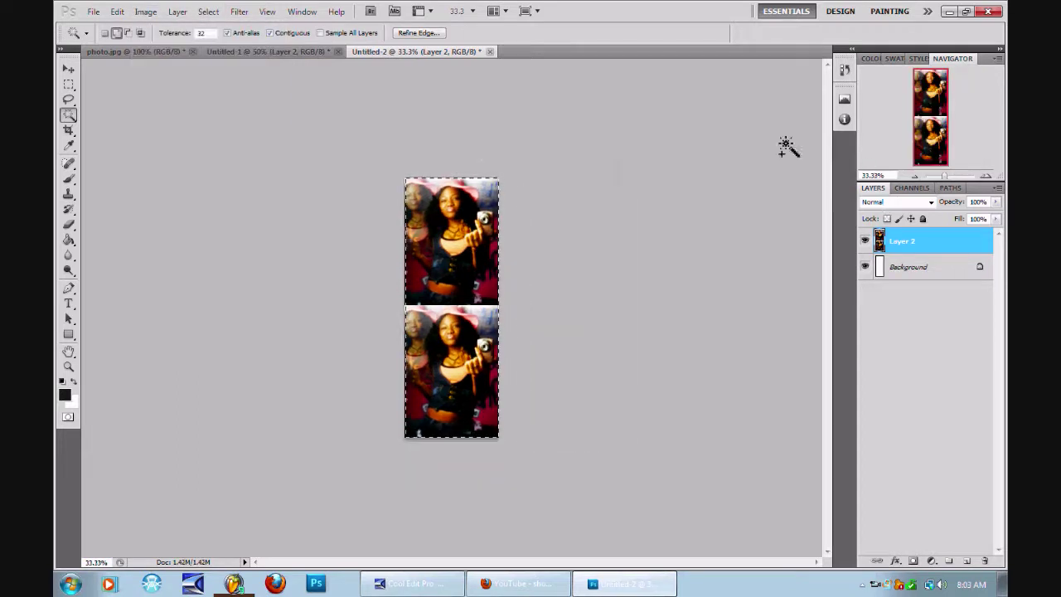
Resize the image to a height of 600 pixels with constrained proportions and display it at 100%.
click(145, 11)
click(177, 111)
key(Tab)
text(600)
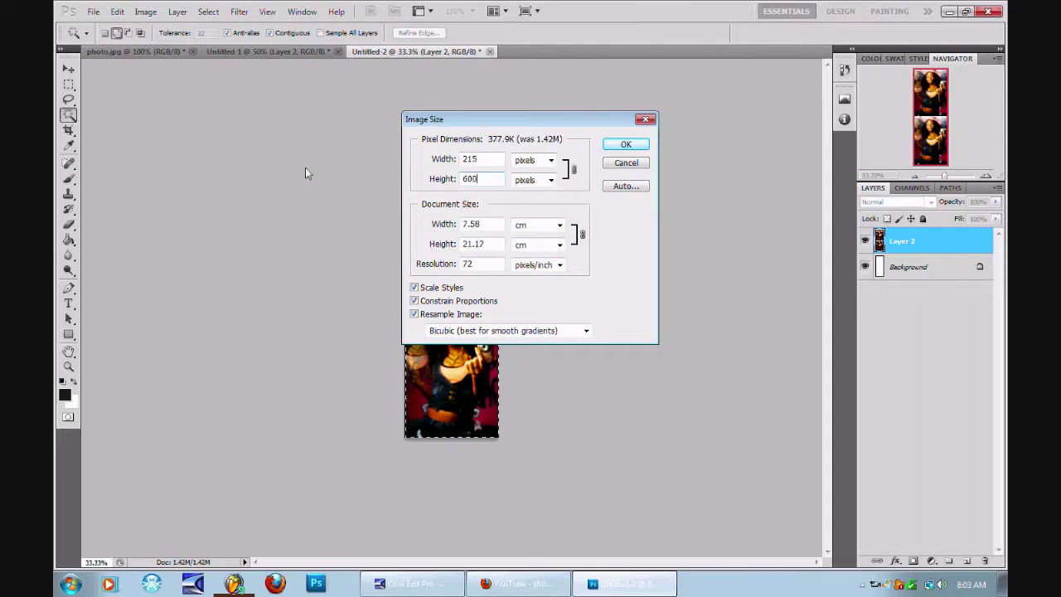
key(Return)
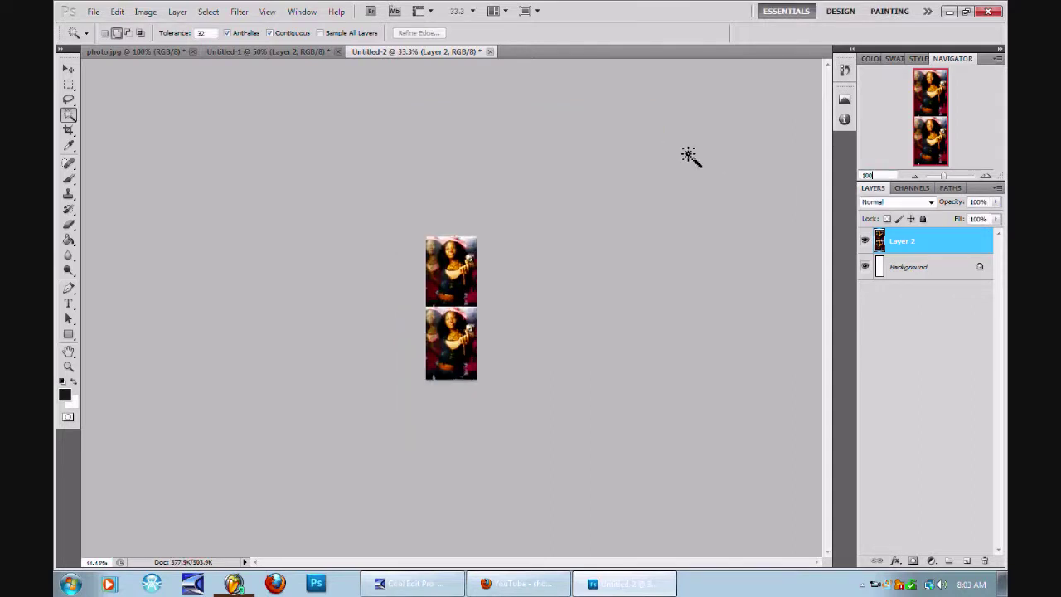
key(ctrl+1)
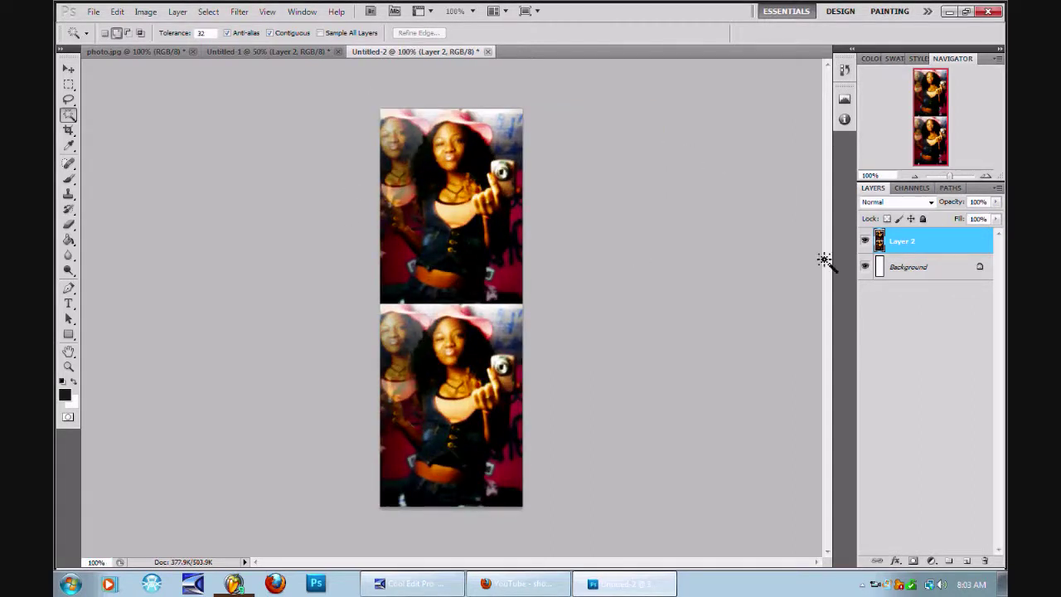
Add a Pattern Overlay with a black diagonal pixel-line pattern to Layer 2 and lower the overlay's opacity until the pattern is faint.
right_click(900, 242)
click(851, 266)
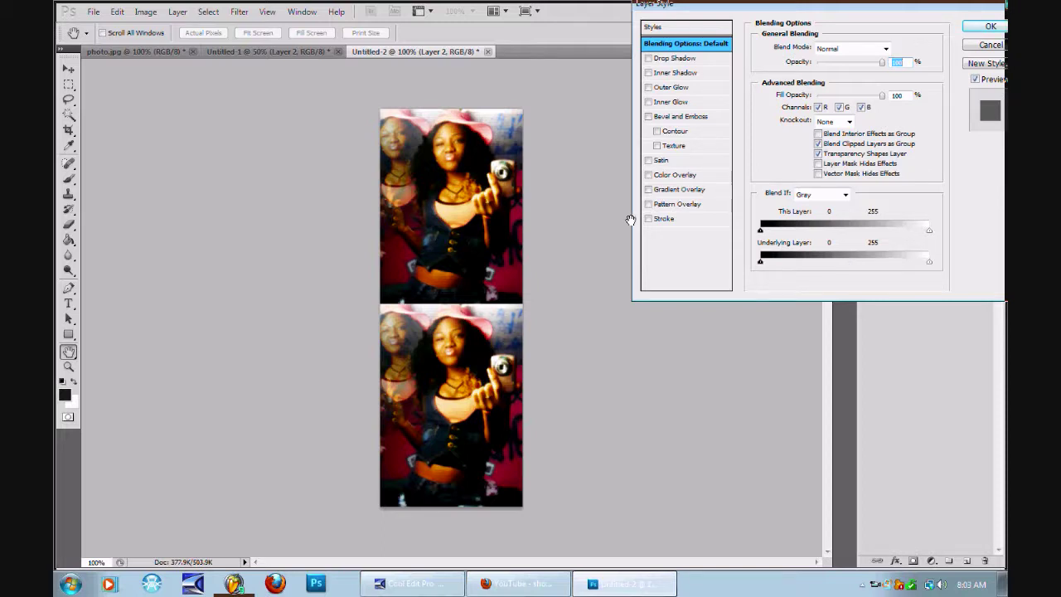
click(663, 205)
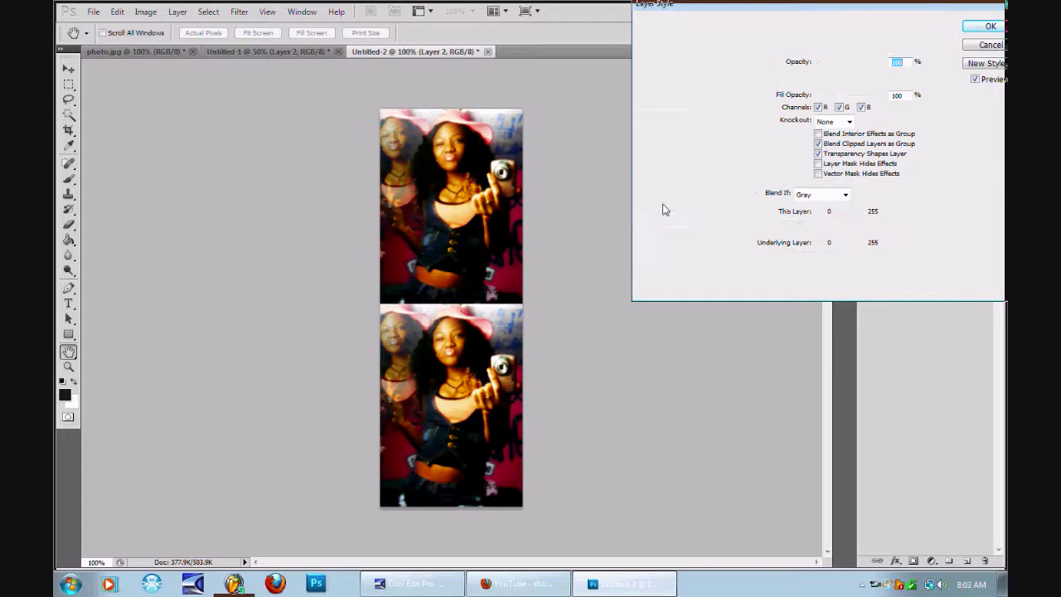
click(817, 111)
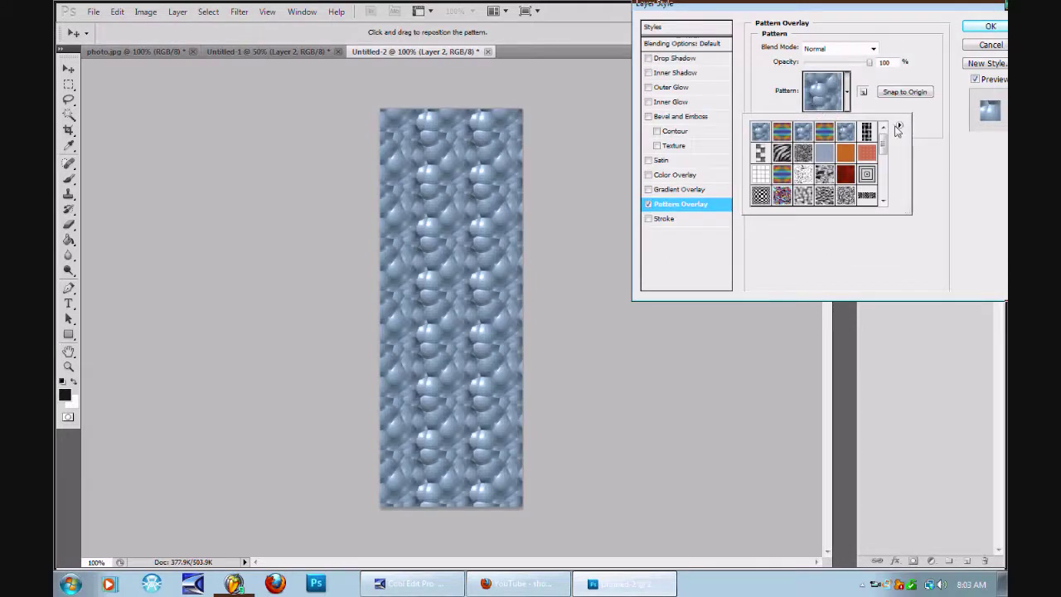
drag(884, 148, 879, 192)
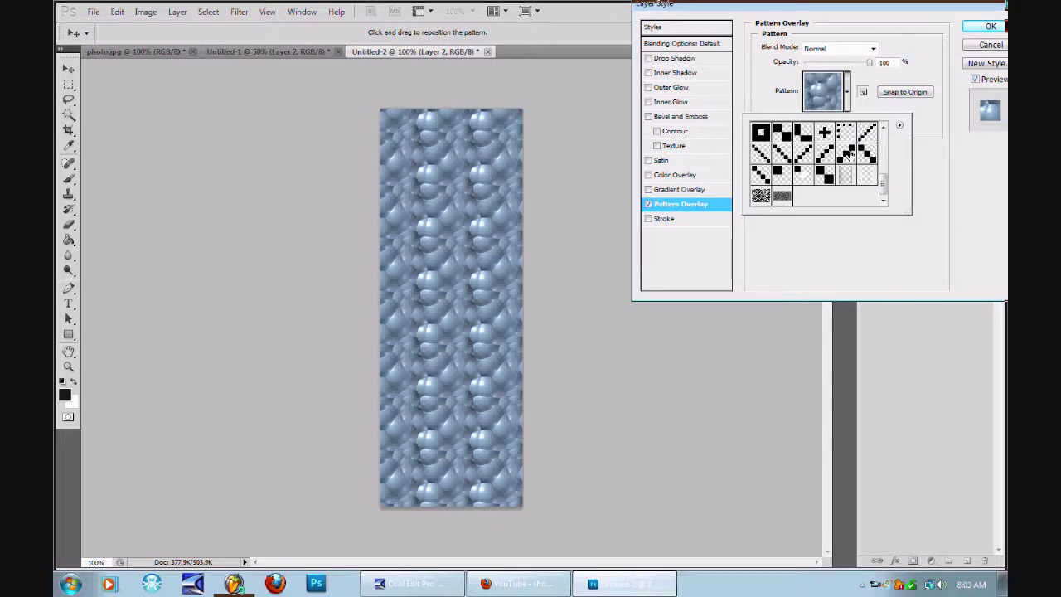
click(846, 152)
click(818, 63)
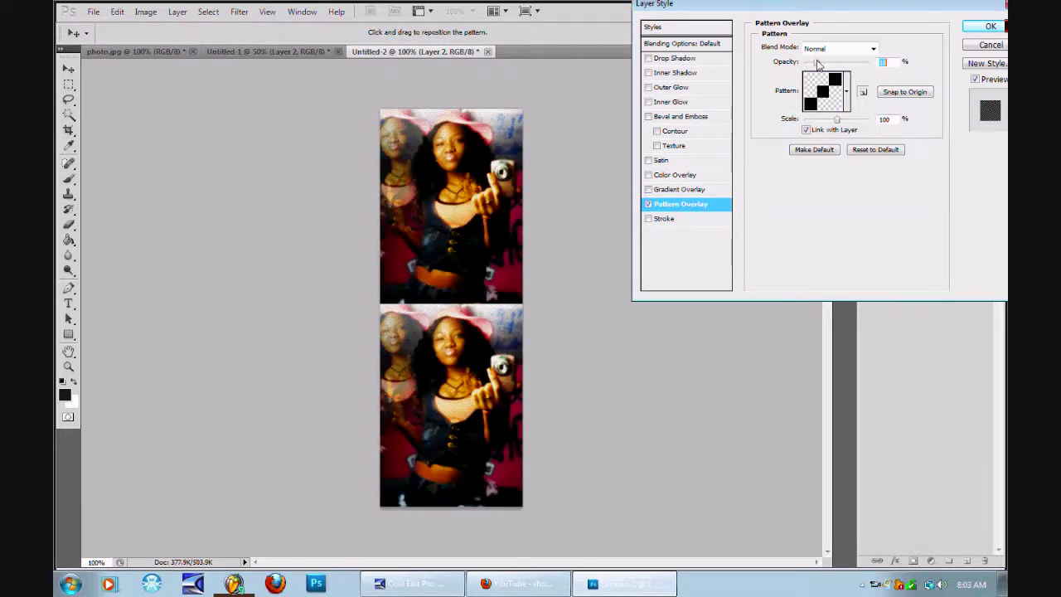
click(990, 26)
Add a new layer and paint soft black spots along the portraits' side edges with a 236 px brush at 0% hardness.
click(177, 11)
mouse_move(299, 20)
click(347, 25)
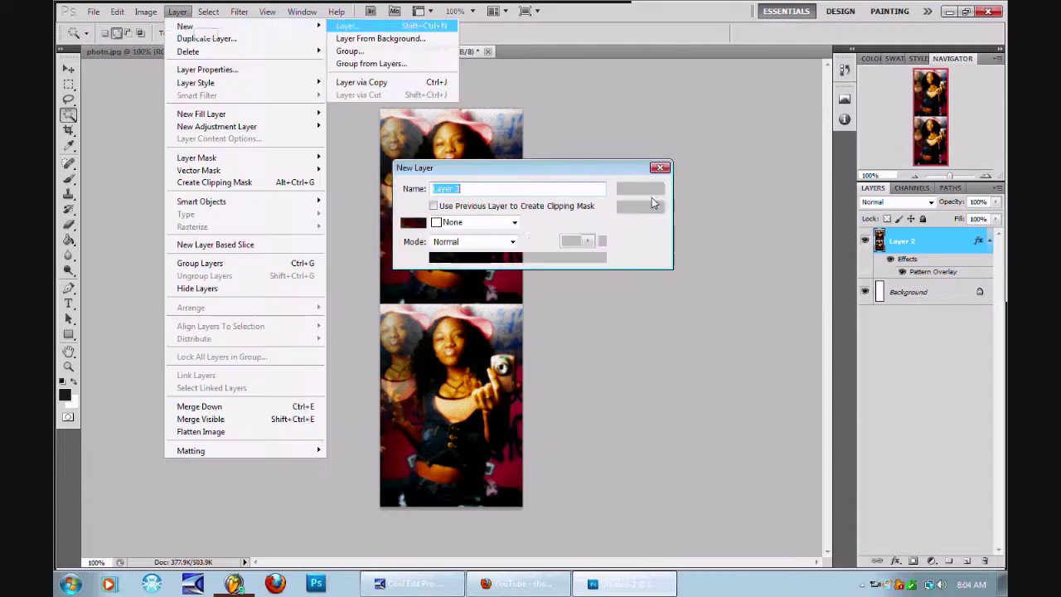
key(Return)
click(67, 180)
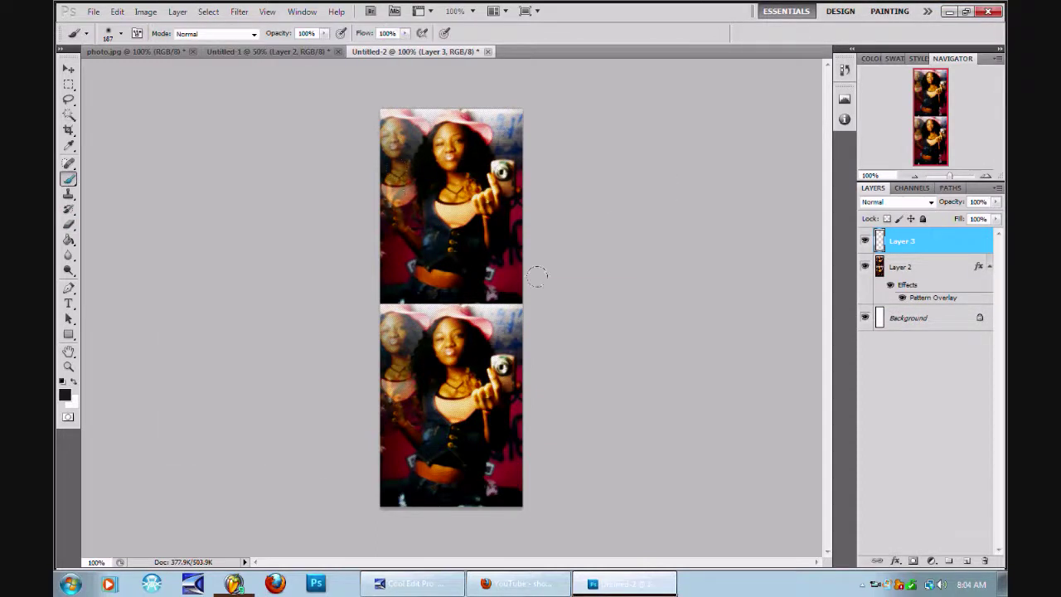
right_click(473, 263)
click(625, 326)
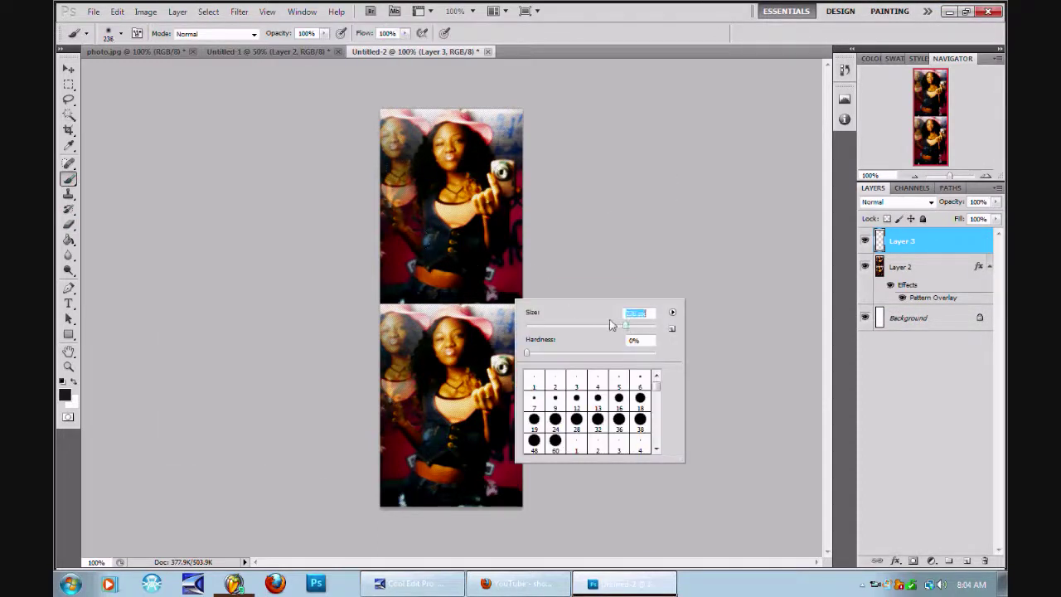
click(517, 295)
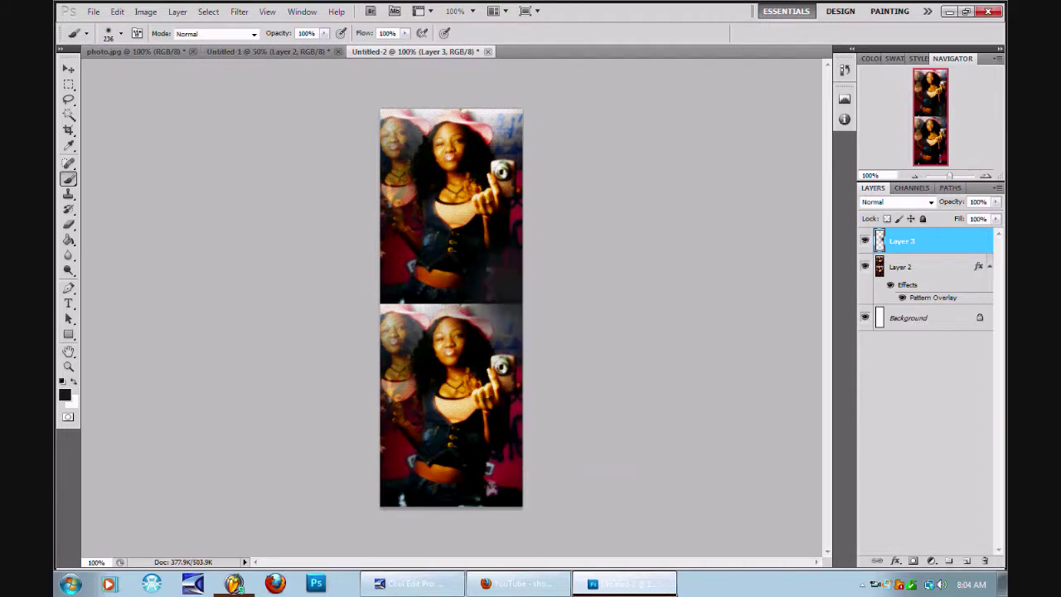
Add a Color Overlay to Layer 3 and set its colour to white.
right_click(949, 244)
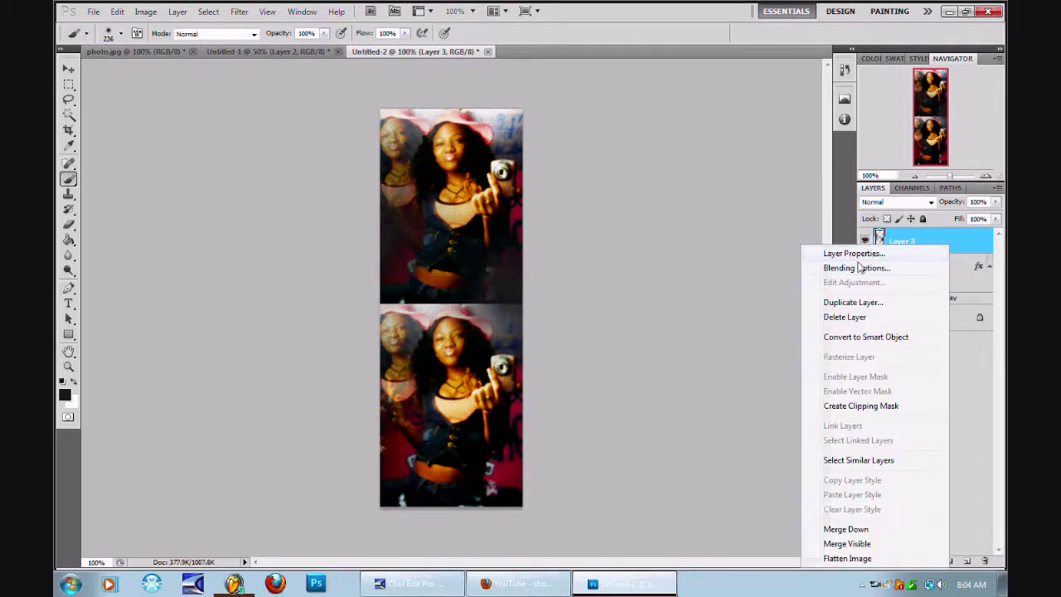
click(856, 267)
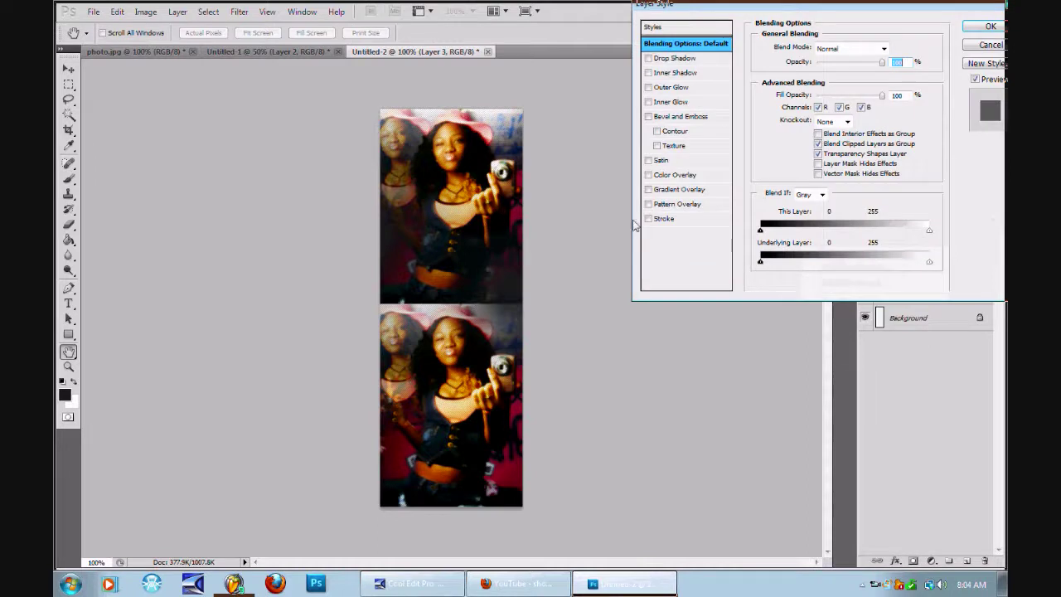
click(663, 177)
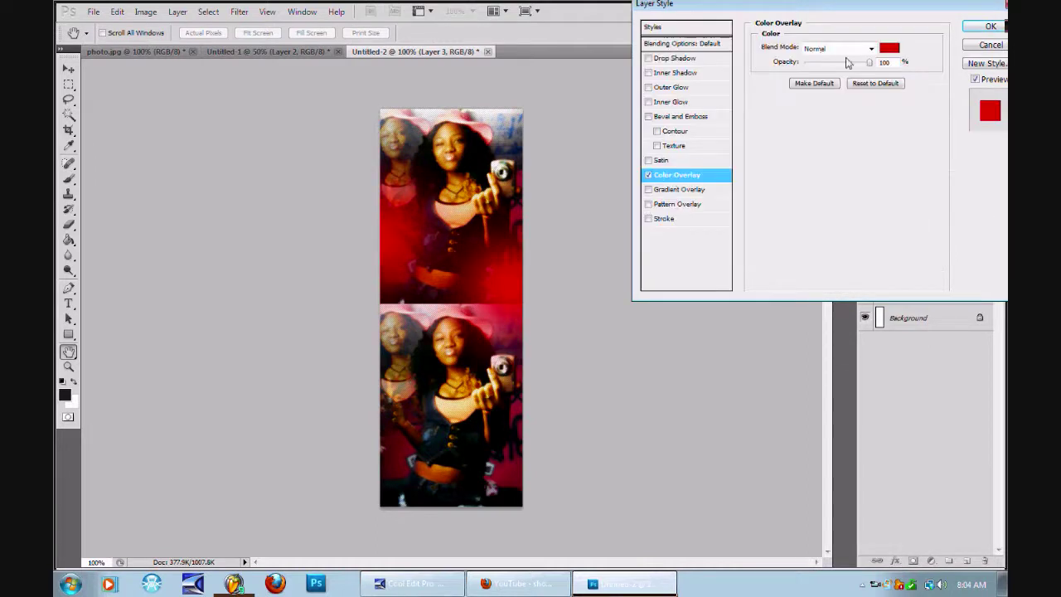
click(889, 47)
drag(699, 147, 403, 7)
click(920, 46)
Disable the G and B channels in Layer 3's advanced blending and apply the layer style.
click(686, 43)
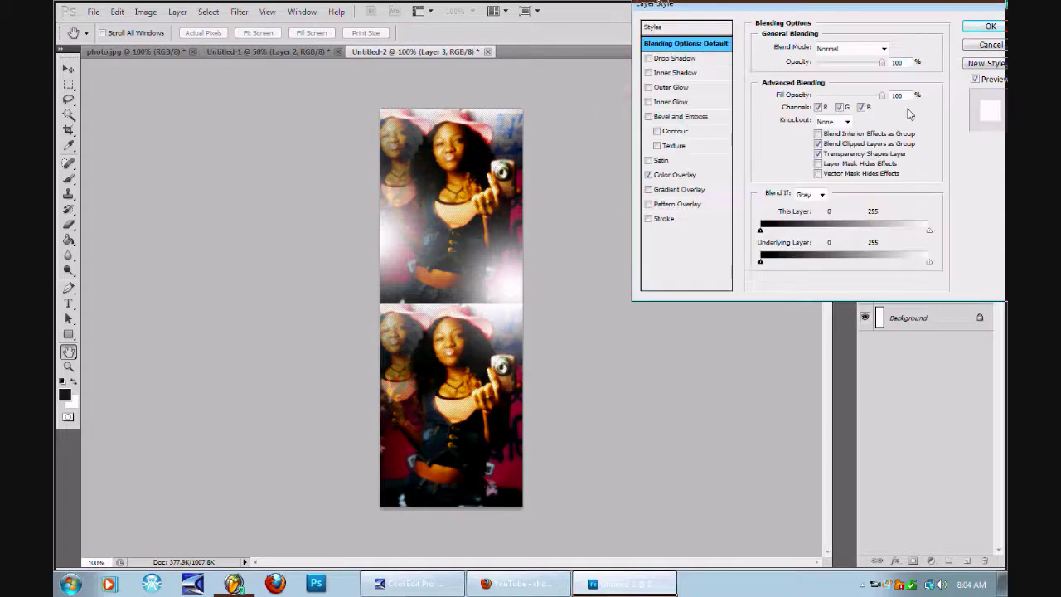
click(839, 108)
click(862, 108)
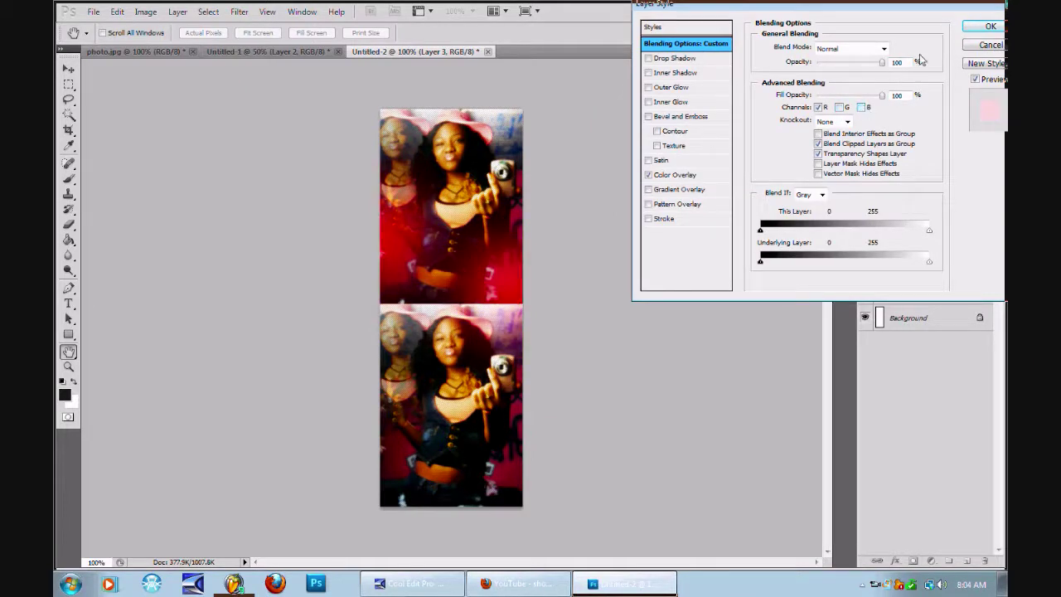
click(990, 25)
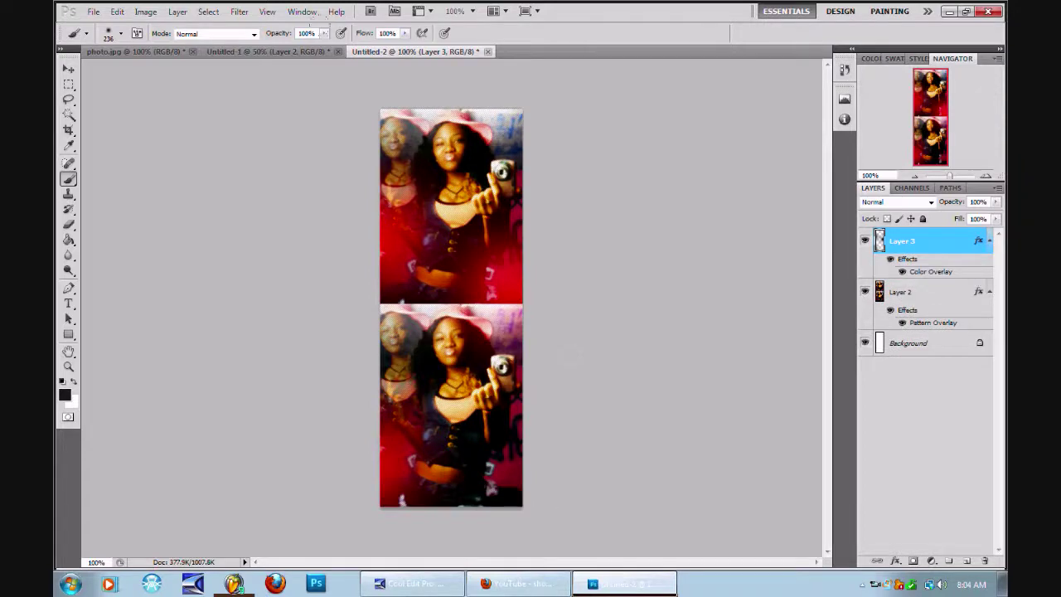
Add a new empty layer above Layer 3.
click(177, 11)
mouse_move(194, 28)
click(385, 30)
click(638, 190)
Choose a swirl ornament brush from the preset list and set its size to about 319 px.
right_click(452, 278)
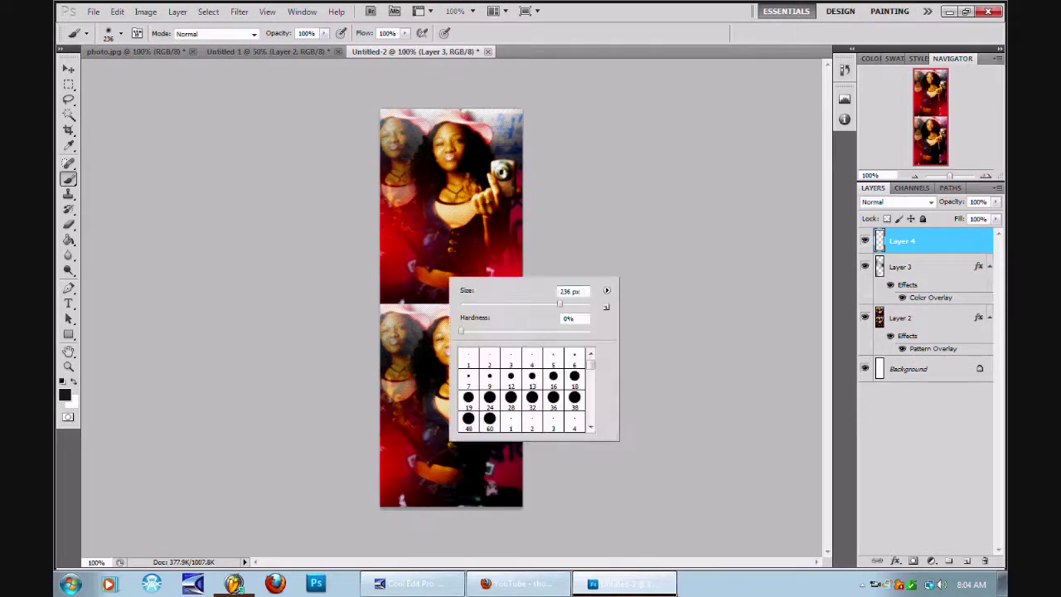
drag(591, 366, 593, 426)
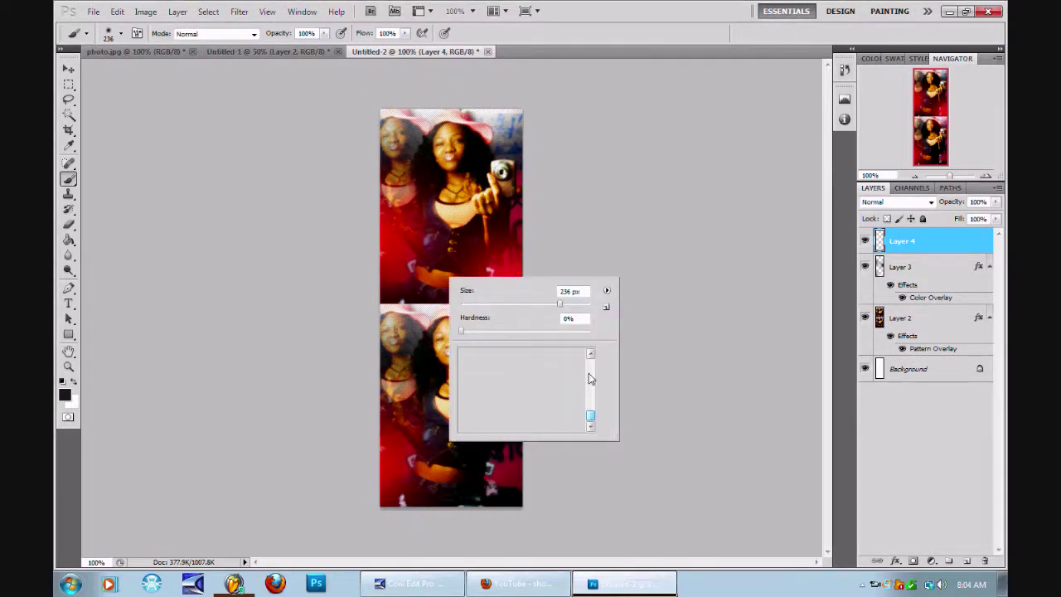
drag(591, 415, 592, 410)
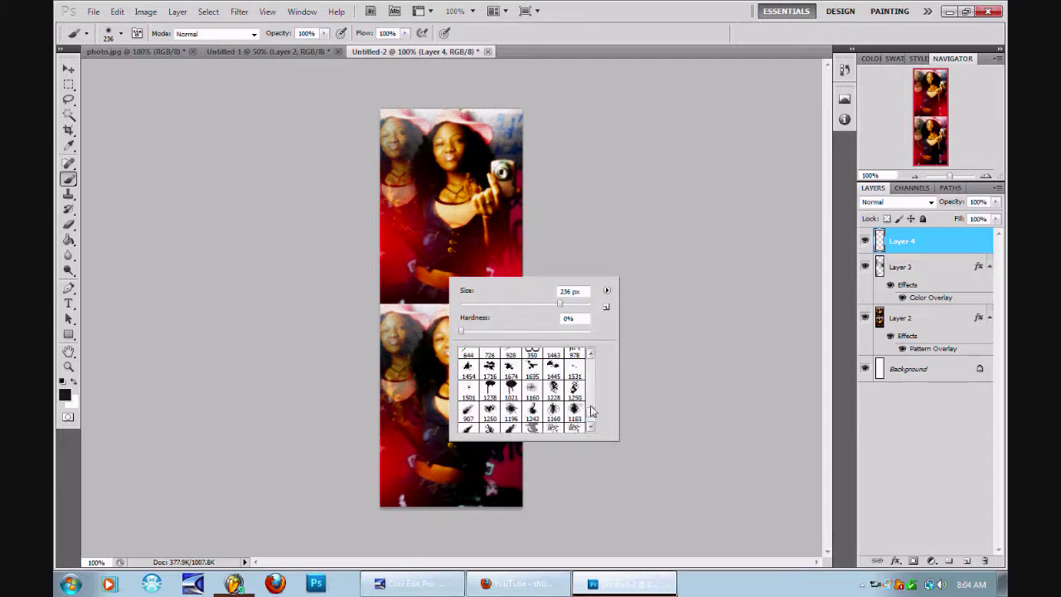
click(588, 400)
click(588, 400)
click(588, 401)
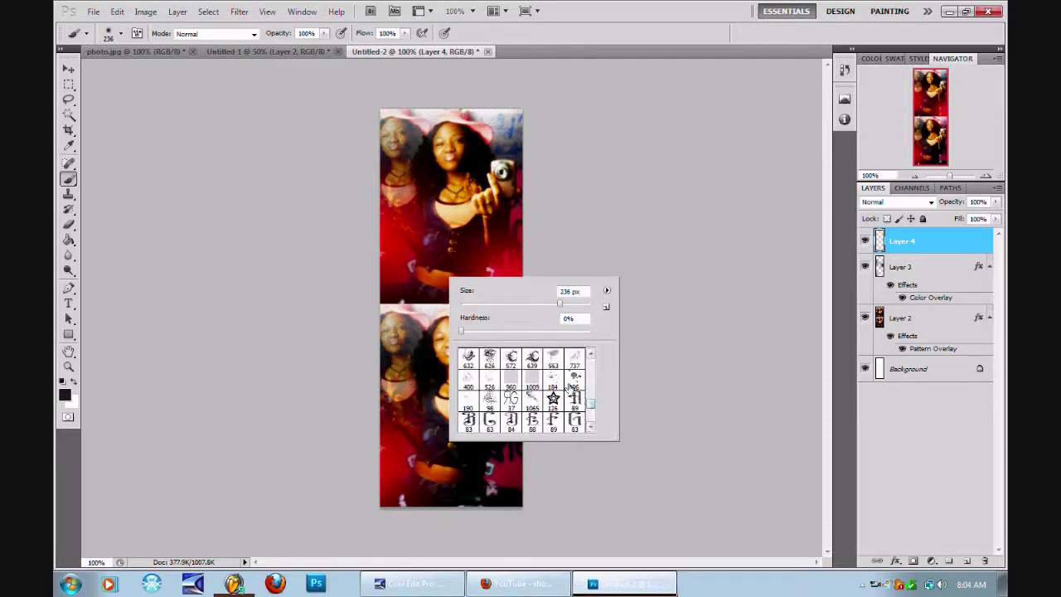
click(531, 359)
drag(564, 304, 564, 303)
key(Return)
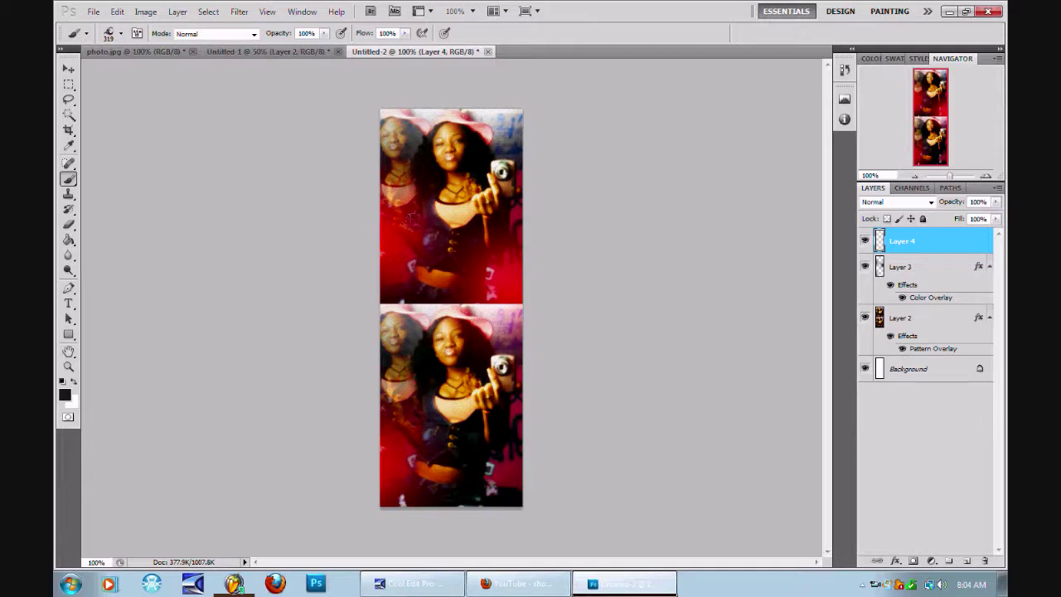
click(438, 279)
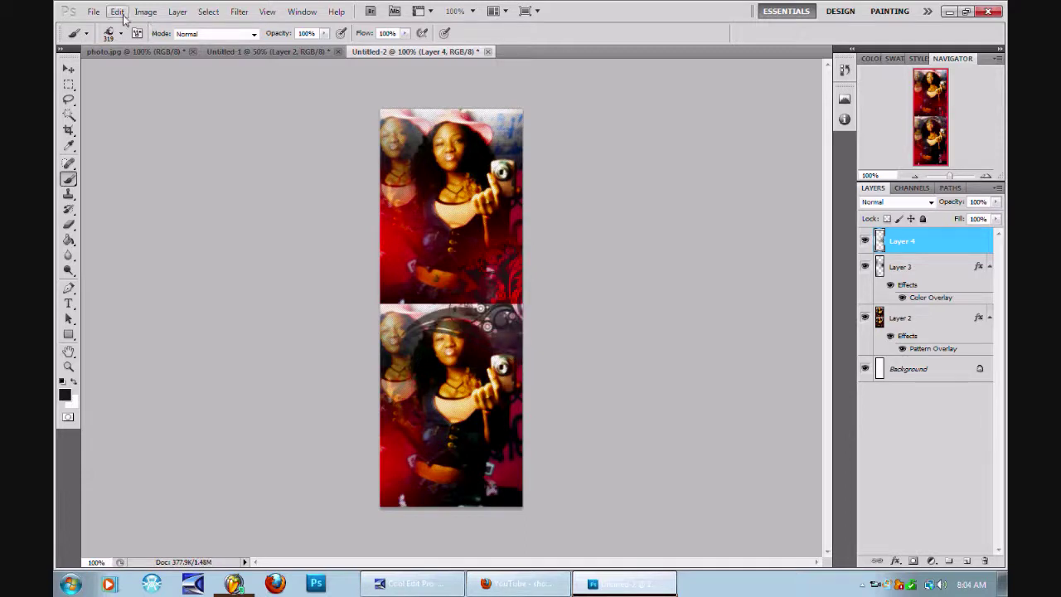
click(117, 12)
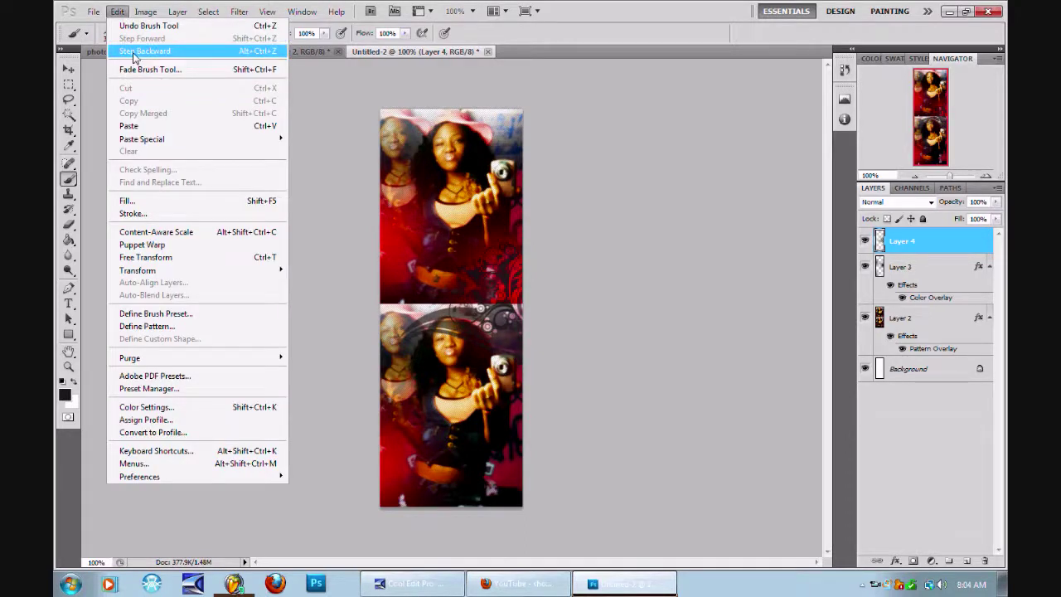
click(132, 55)
Set the foreground colour to white (ffffff) and stamp the swirl brush once where the two portraits meet.
click(65, 394)
click(619, 55)
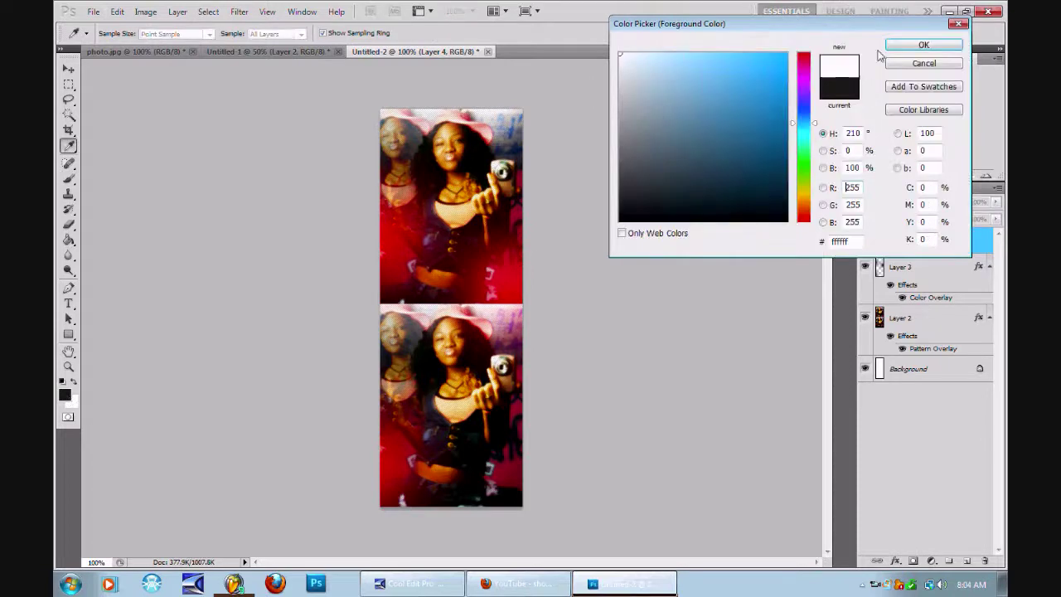
click(923, 45)
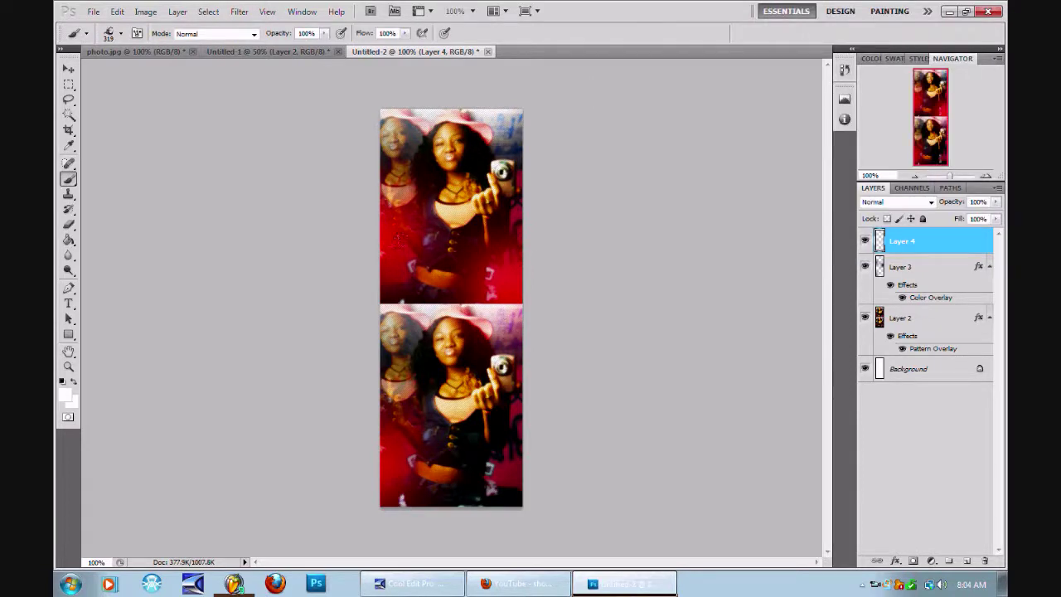
click(451, 302)
Set Layer 4's blend mode to Overlay and erase the swirl lines covering the lower portrait's main face.
click(896, 201)
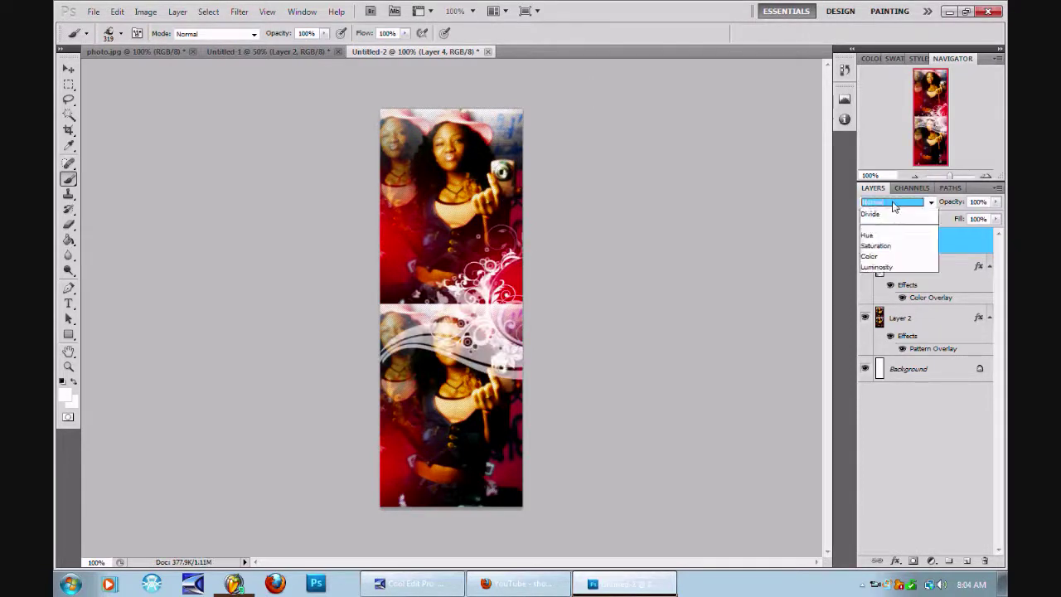
click(867, 377)
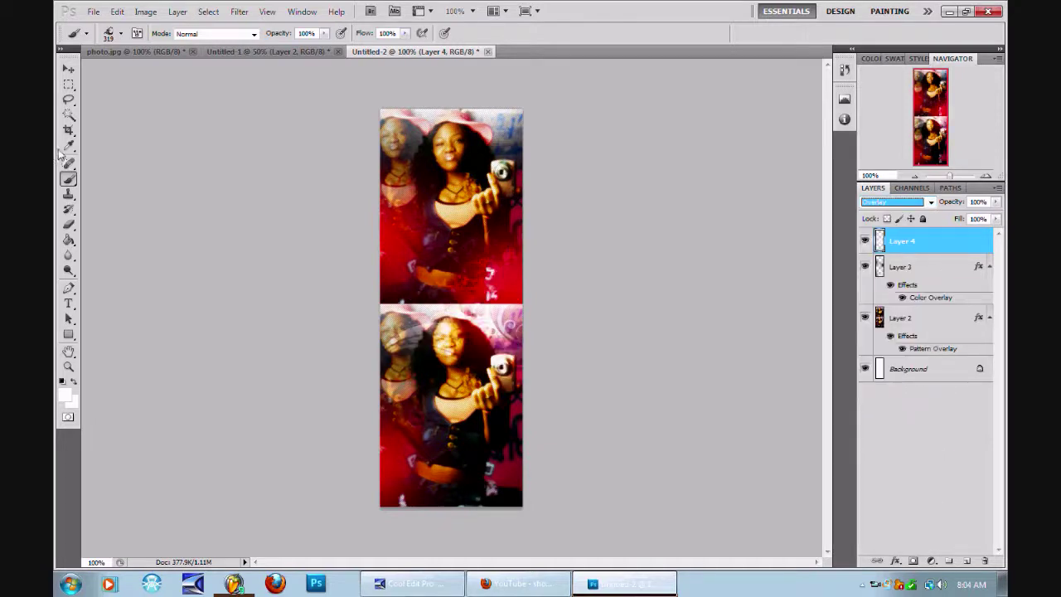
click(68, 224)
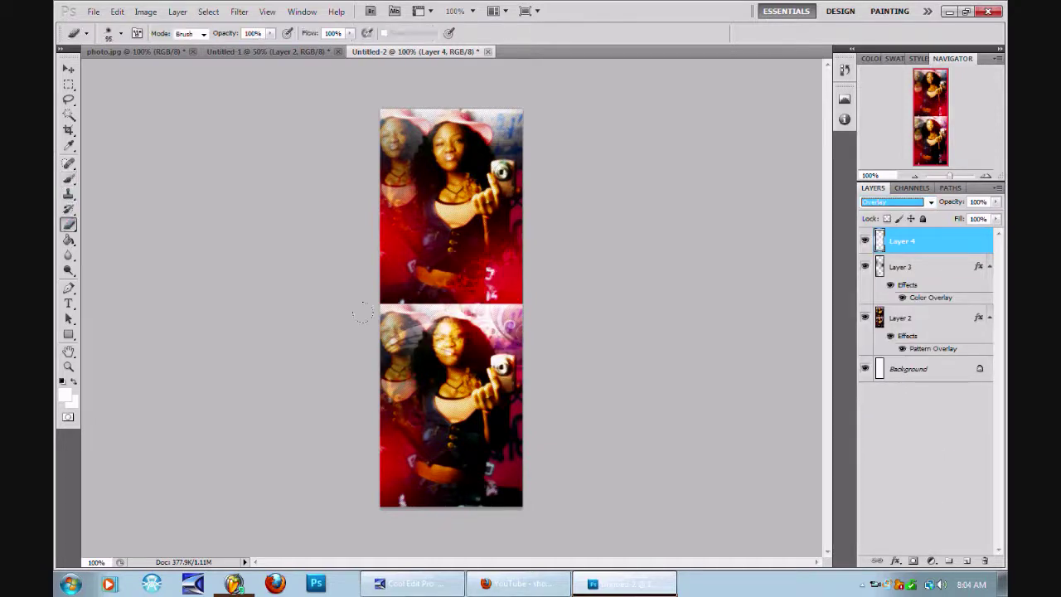
click(421, 353)
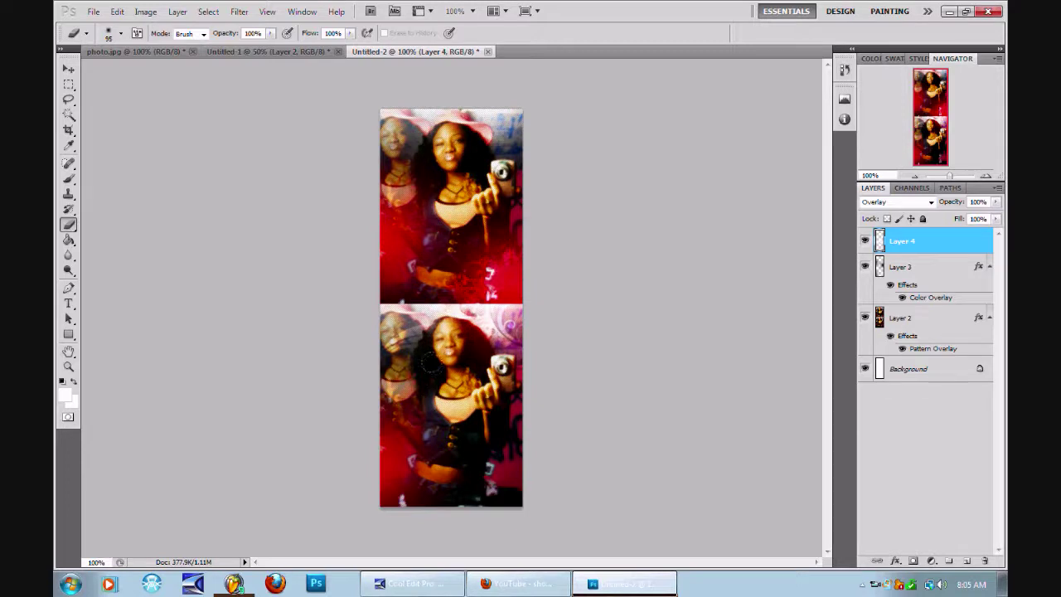
Flip the entire canvas horizontally.
click(68, 178)
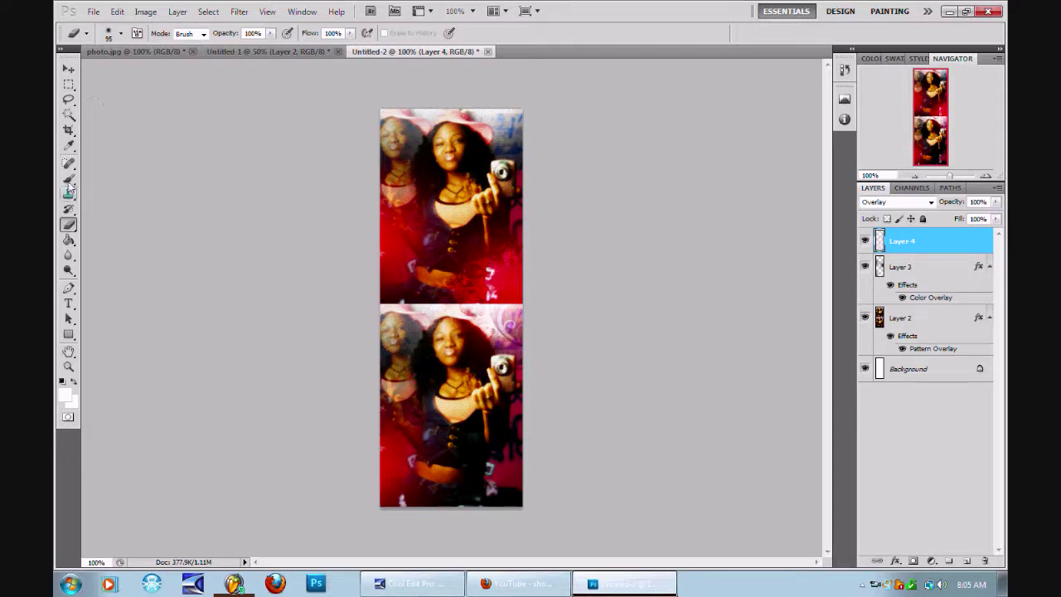
click(146, 12)
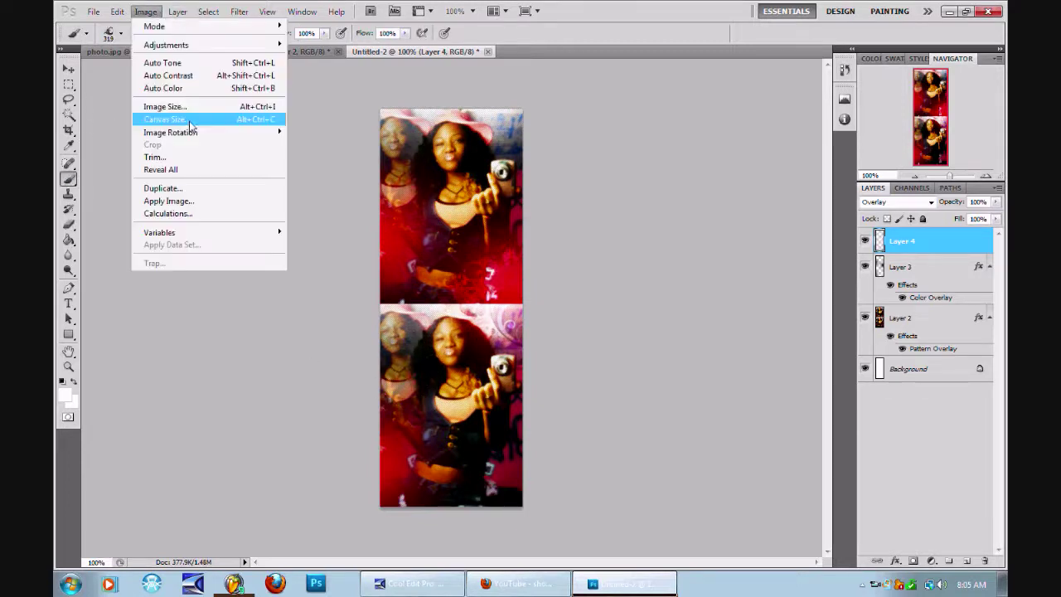
mouse_move(189, 134)
click(322, 189)
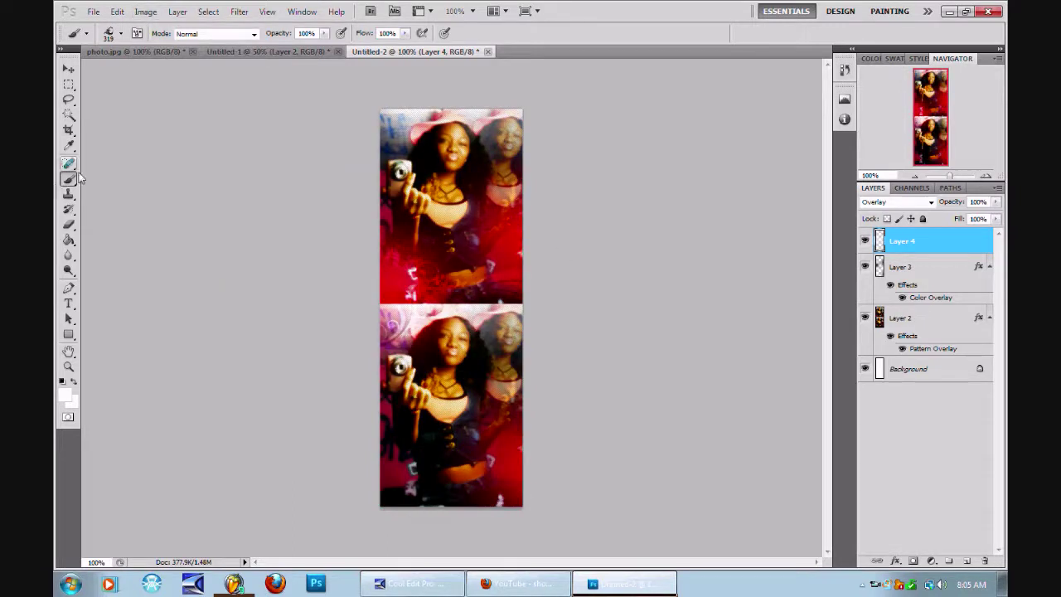
click(68, 223)
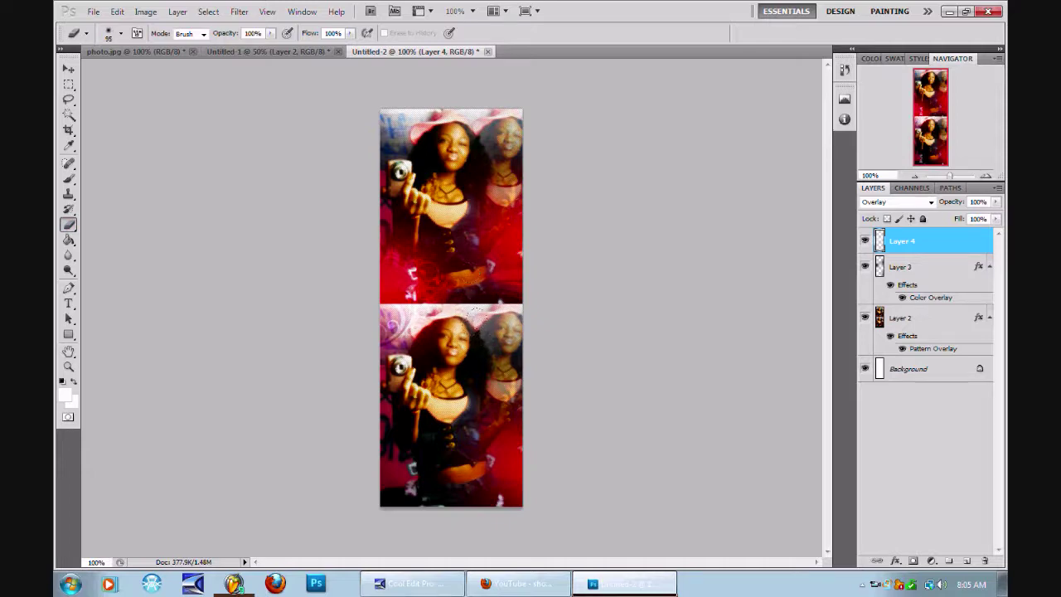
click(437, 586)
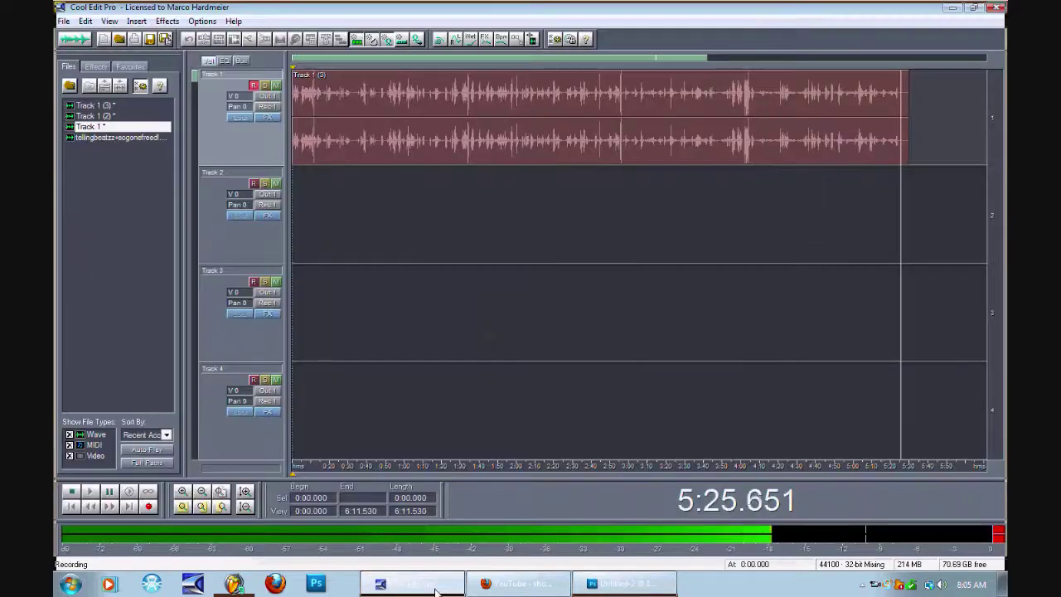
click(437, 586)
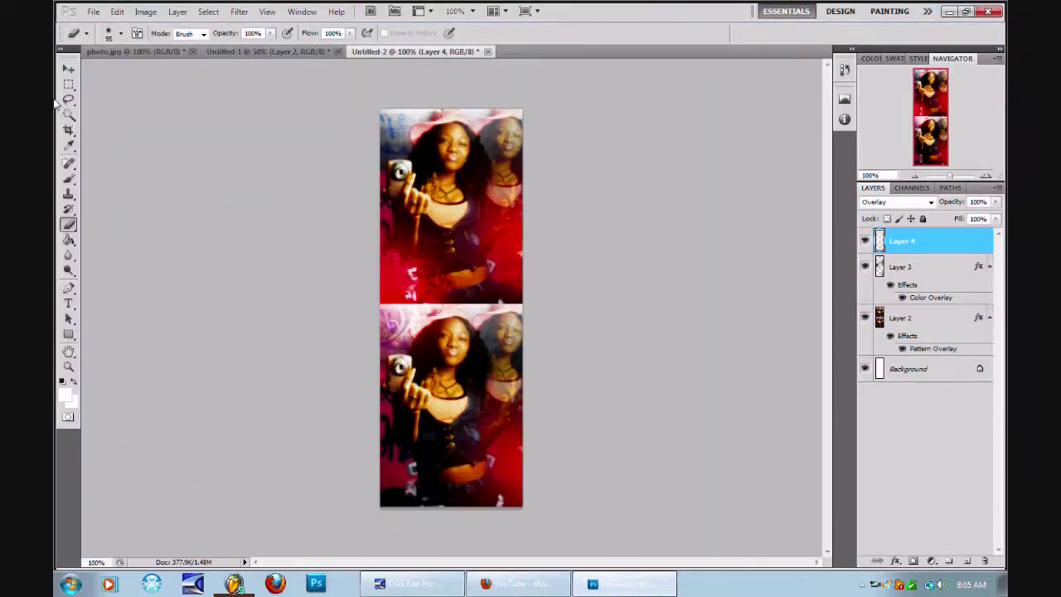
Open the Lights_by_hot_hot_heat image from the Pictures folder.
click(94, 12)
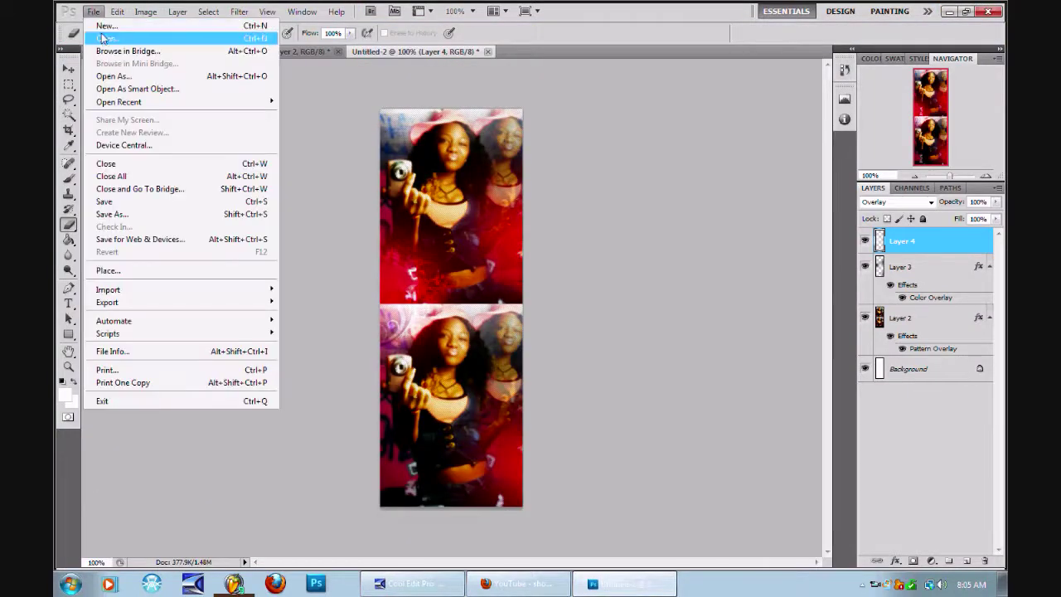
key(ctrl+o)
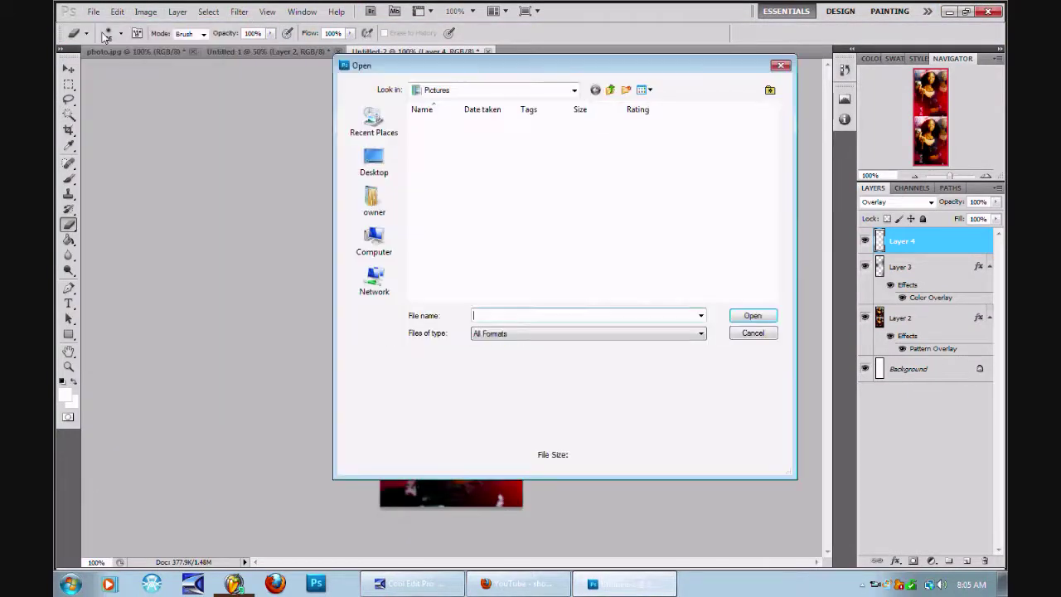
drag(772, 134, 760, 246)
click(687, 139)
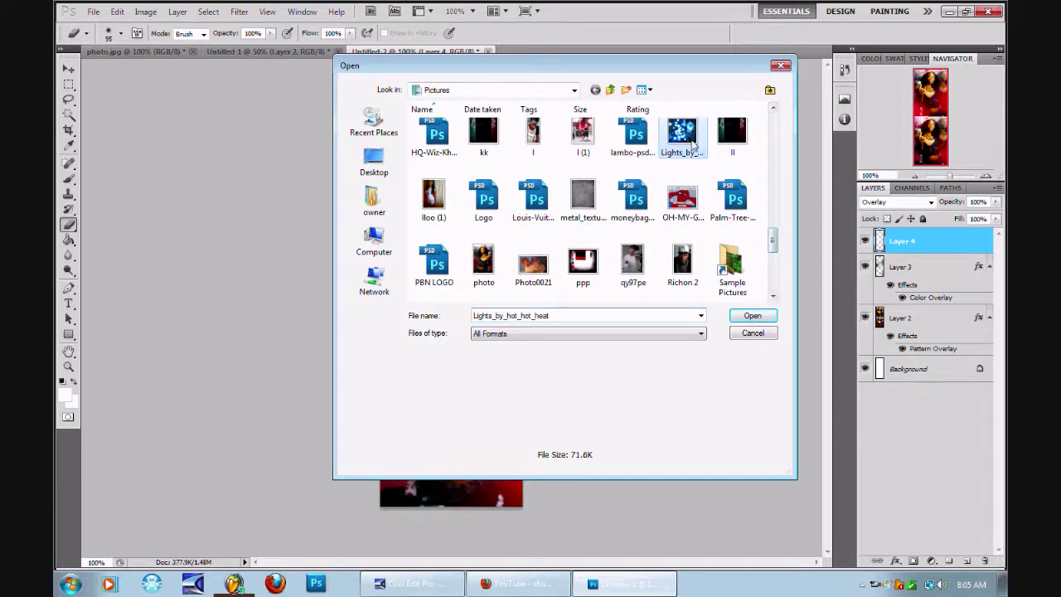
double_click(691, 141)
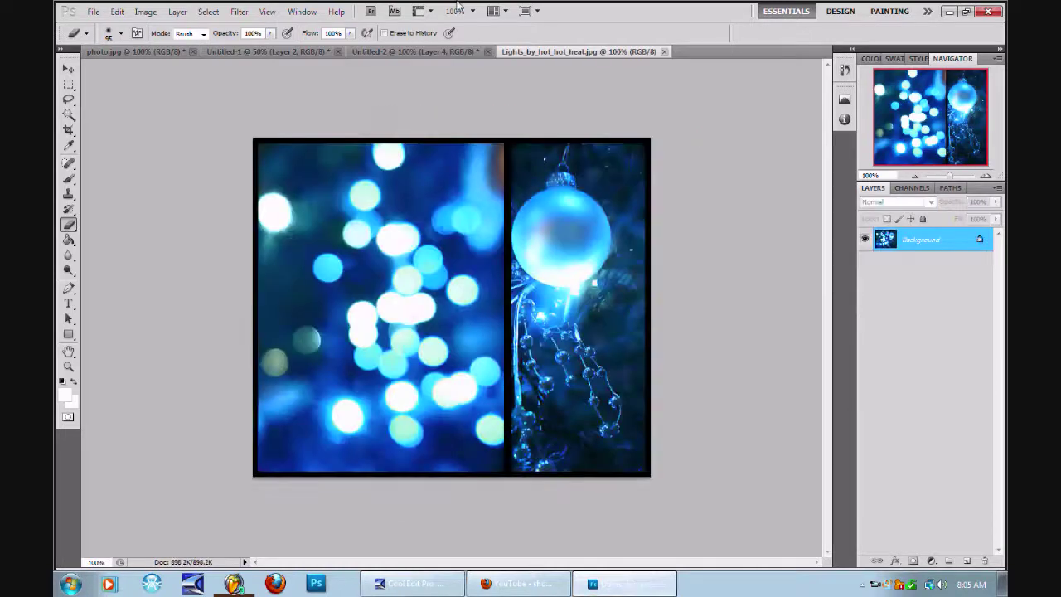
Select the entire lights image and copy it.
click(208, 10)
key(Escape)
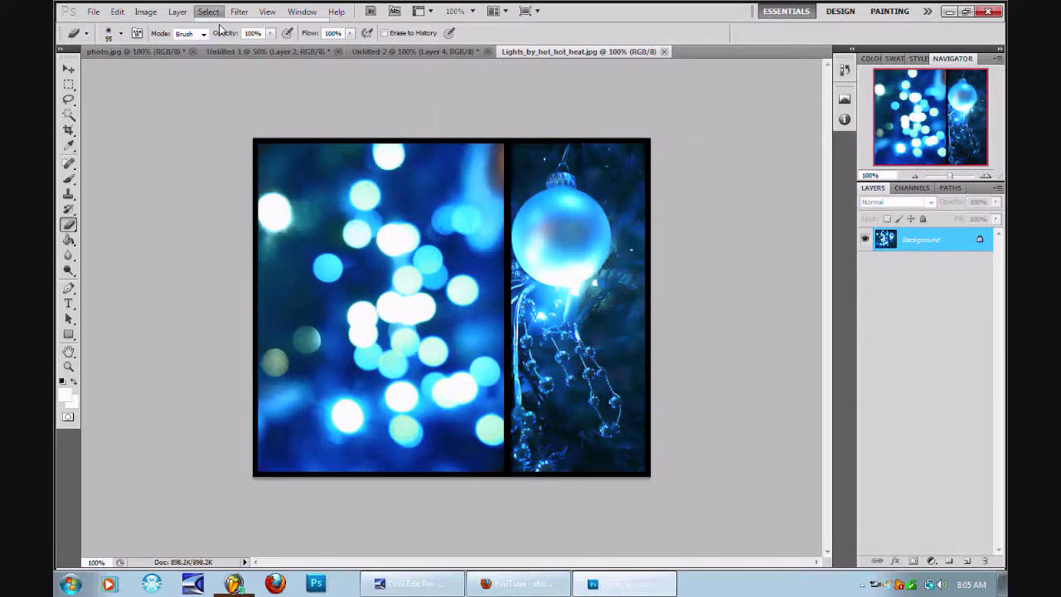
click(117, 11)
click(117, 11)
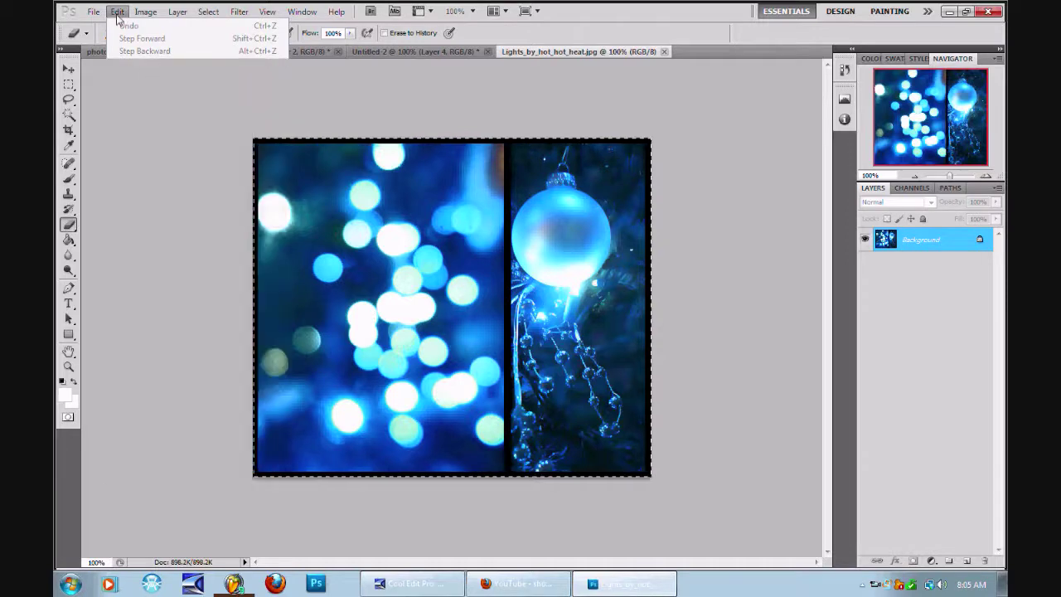
click(117, 10)
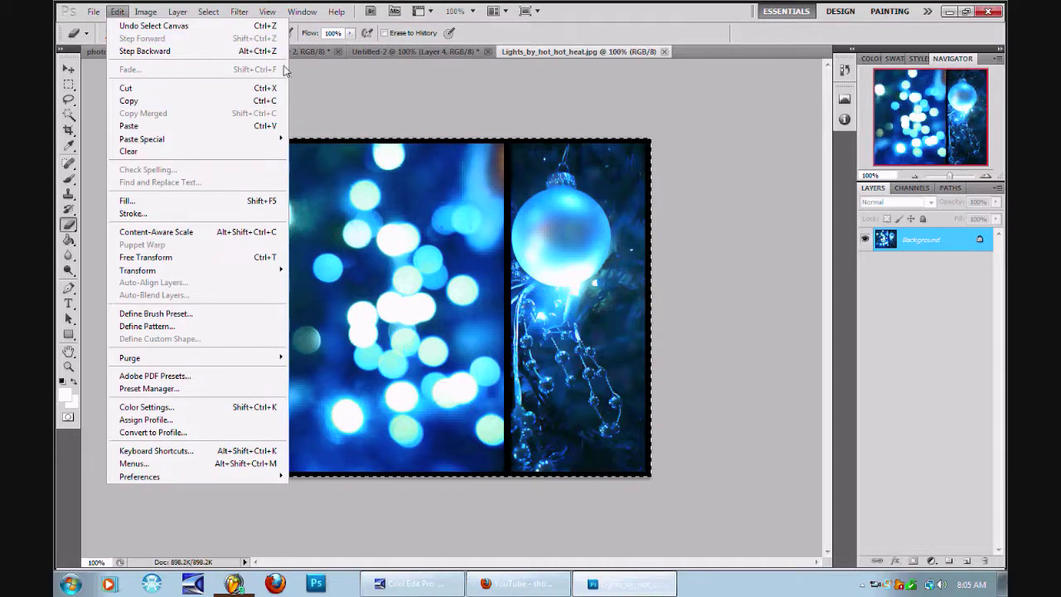
Paste the lights image into the Untitled-2 document and set its layer's blend mode to Screen.
click(378, 52)
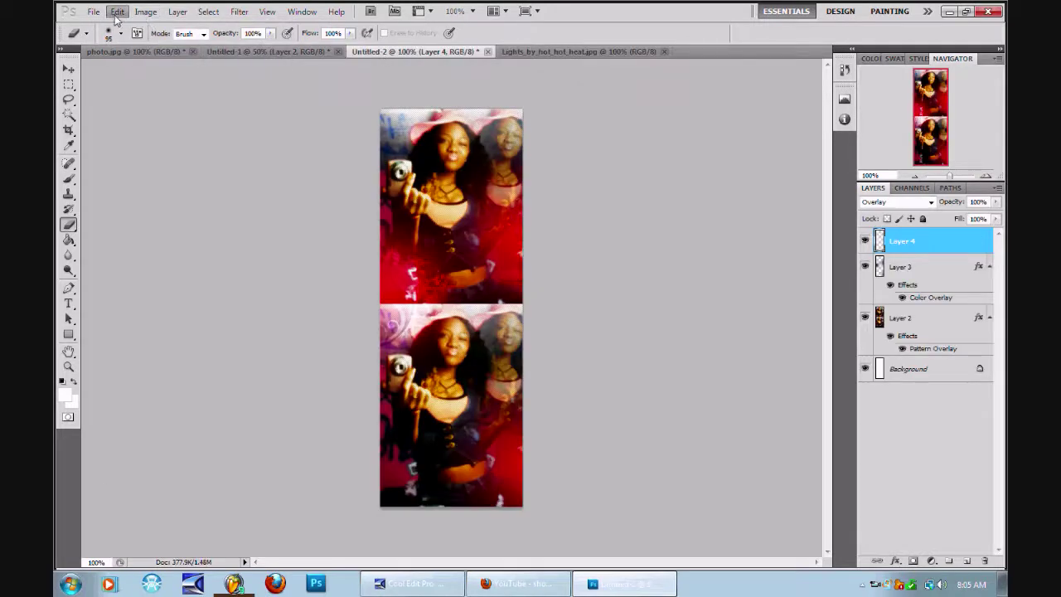
click(117, 11)
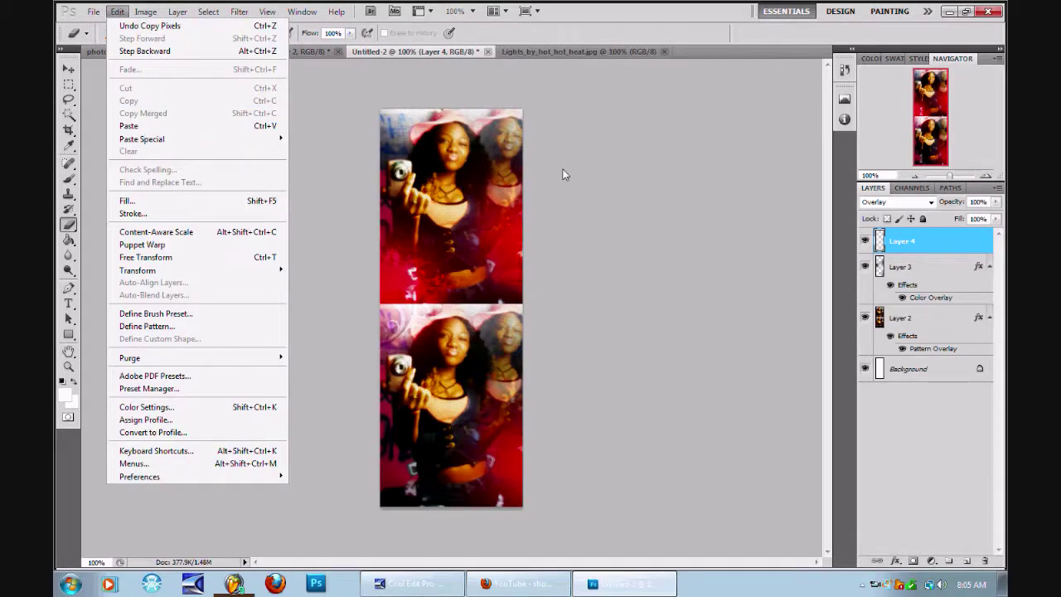
key(ctrl+v)
click(898, 201)
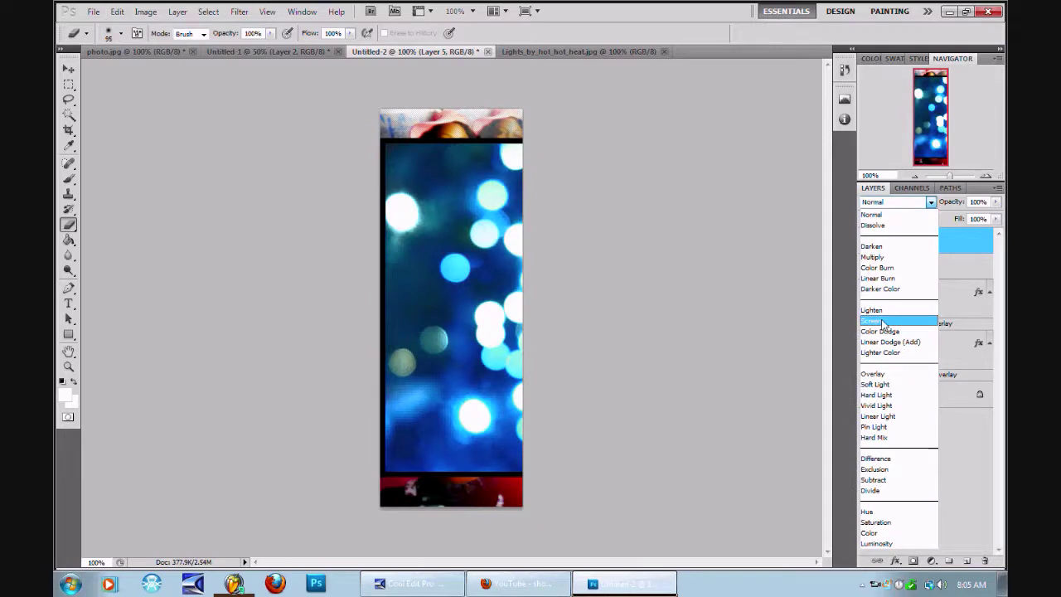
click(884, 321)
Free-transform Layer 5 to about 78% of its size proportionally and move the lights up over both portraits.
click(68, 85)
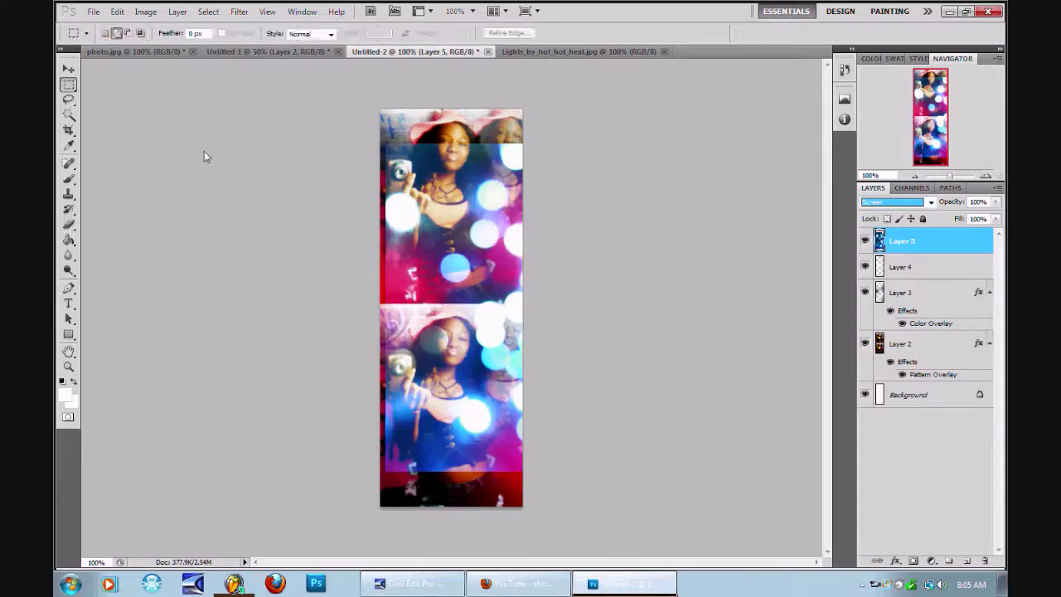
right_click(417, 197)
click(459, 313)
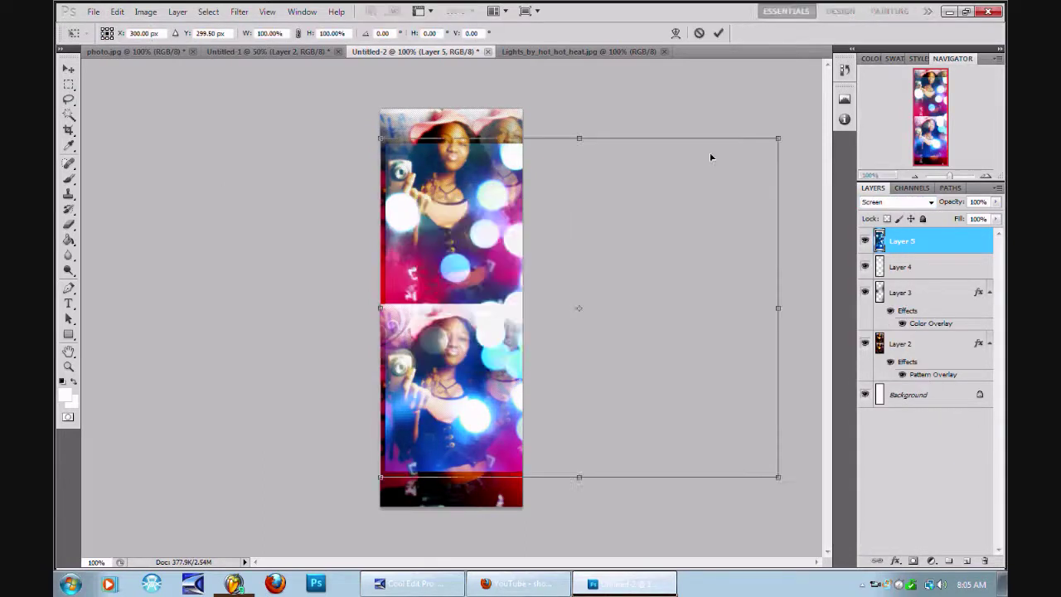
drag(783, 138, 682, 199)
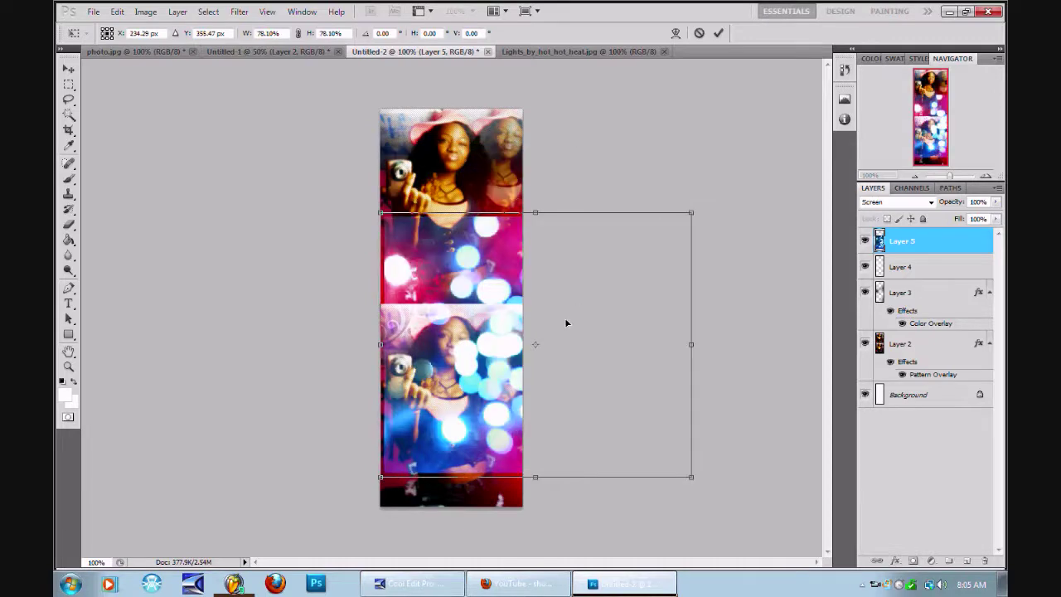
drag(501, 349, 507, 341)
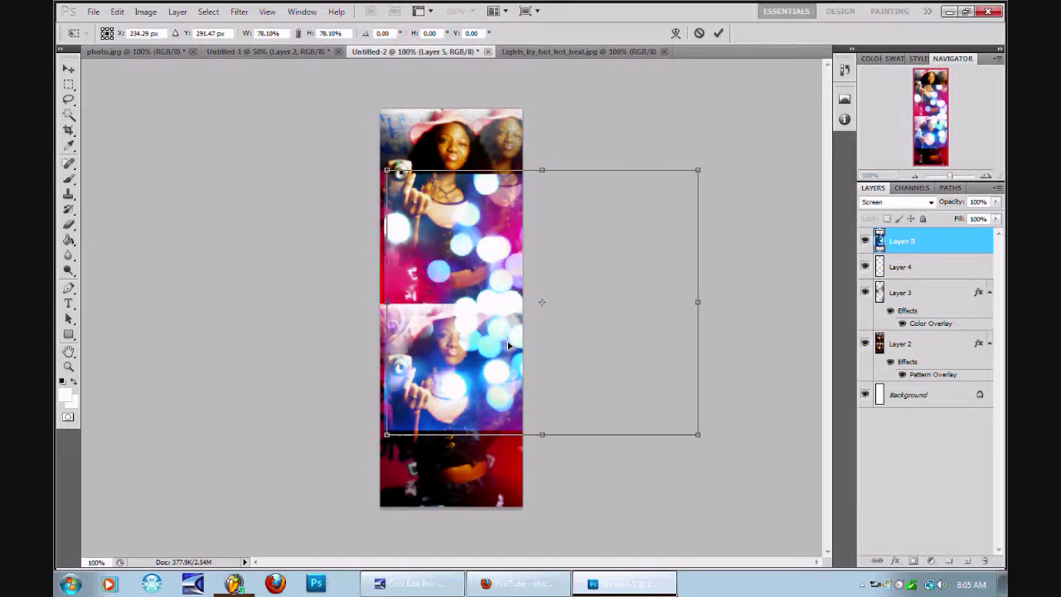
drag(701, 164, 701, 210)
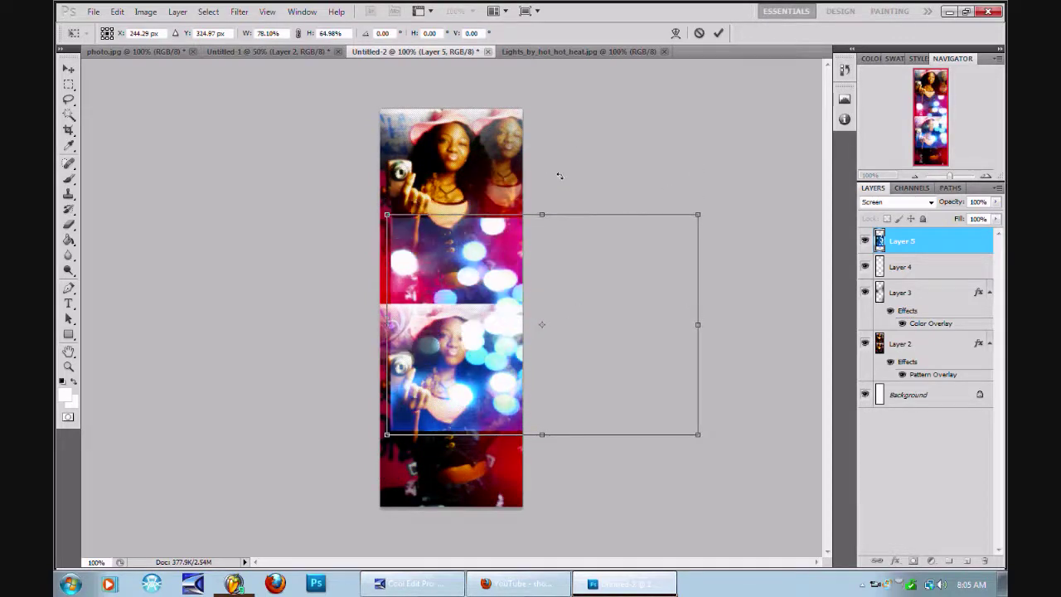
click(117, 12)
click(141, 24)
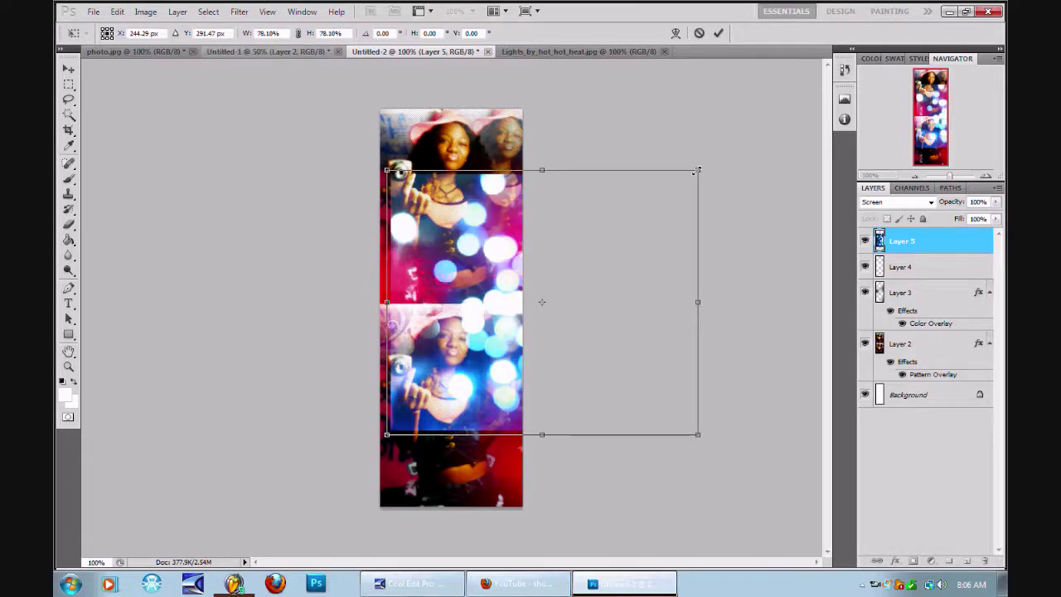
Shrink the Layer 5 lights proportionally to about 60%, place them where the two portraits meet, and apply the transform.
drag(697, 170, 627, 230)
drag(487, 328, 504, 311)
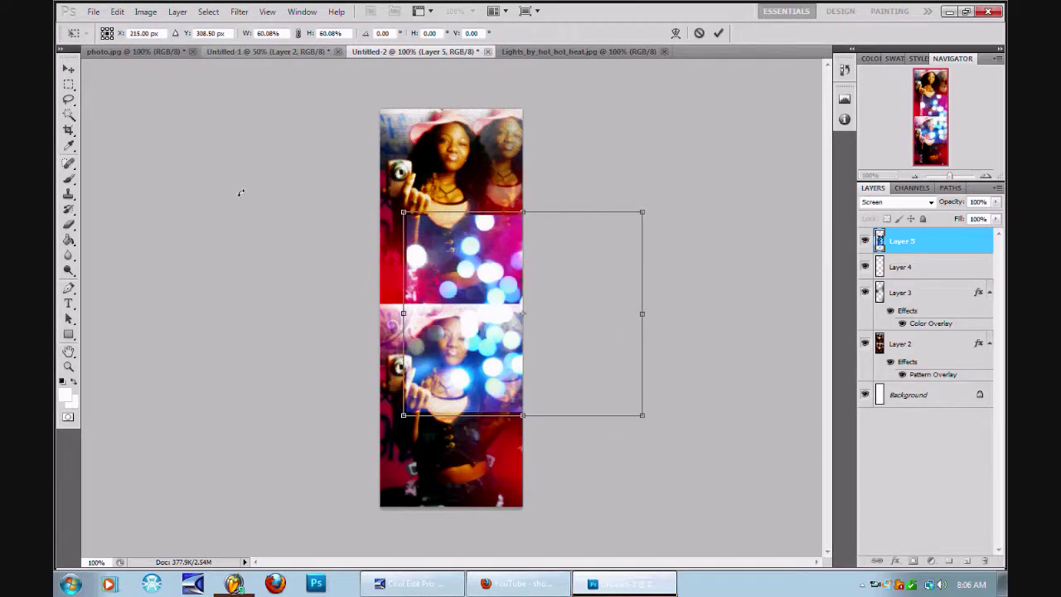
click(69, 69)
click(476, 226)
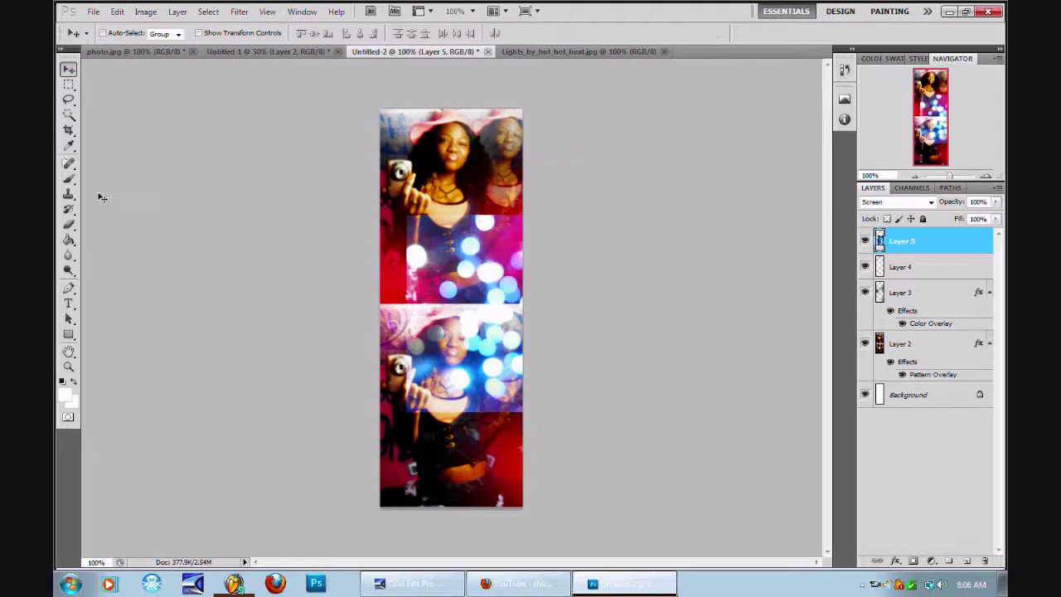
Erase the Layer 5 lights over both portraits' faces and bodies, keeping only the cluster at the upper portrait's lower right.
click(69, 224)
drag(502, 222, 416, 264)
mouse_move(413, 340)
mouse_down()
mouse_move(414, 364)
mouse_move(456, 332)
mouse_move(489, 398)
mouse_move(509, 342)
mouse_move(497, 365)
mouse_move(481, 353)
mouse_move(556, 229)
mouse_move(496, 193)
mouse_up()
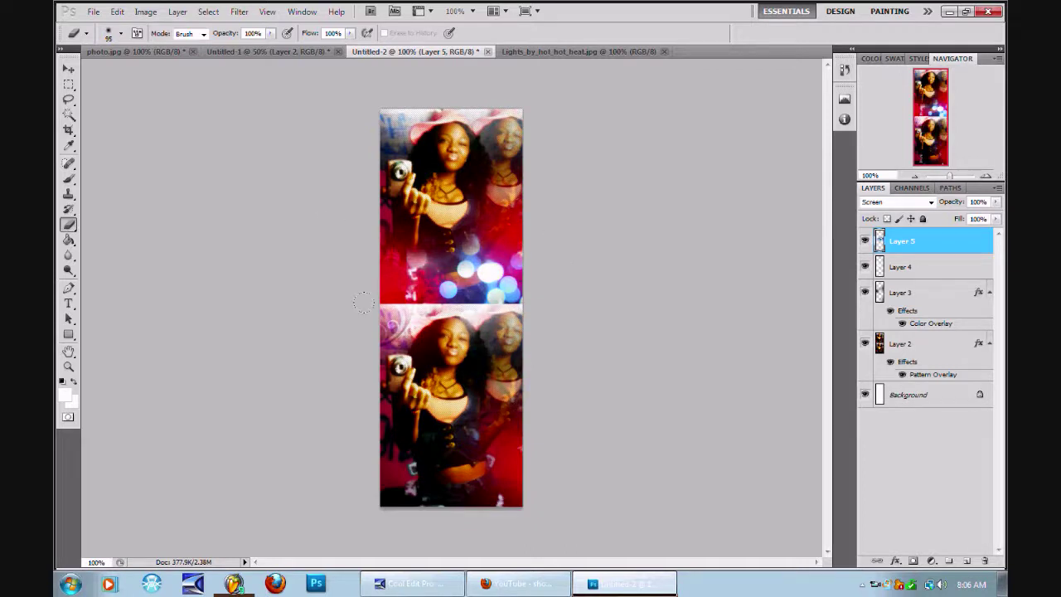
Paste the lights image again as a new layer and set its blend mode to Screen.
click(117, 11)
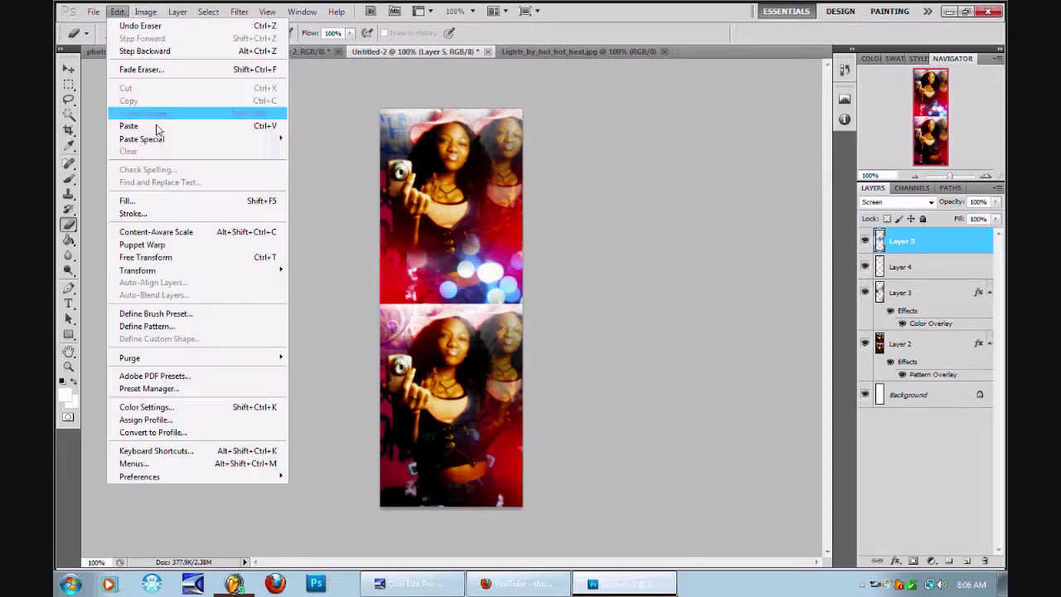
click(149, 130)
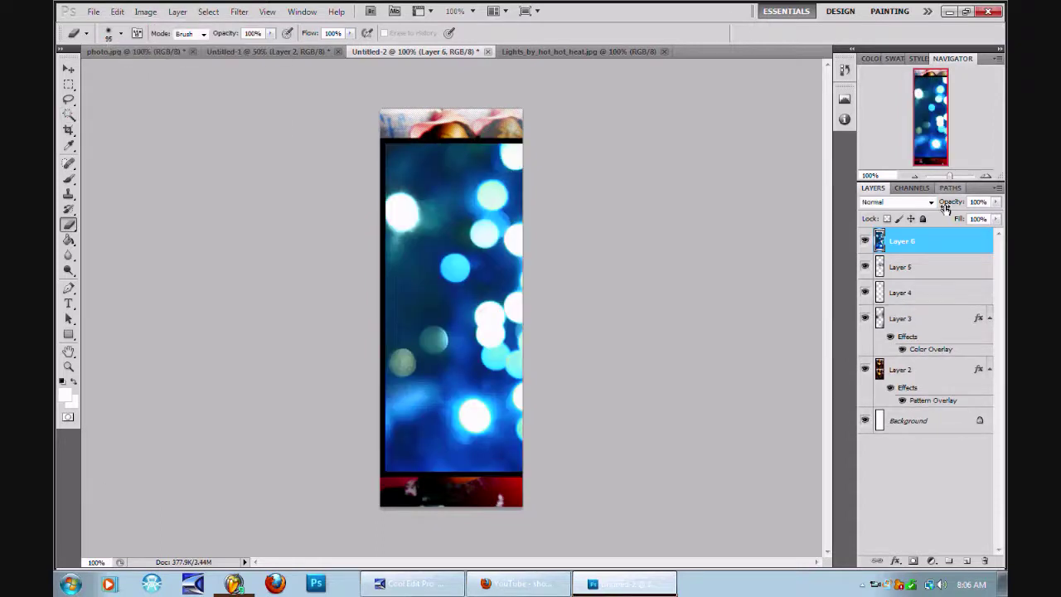
click(893, 203)
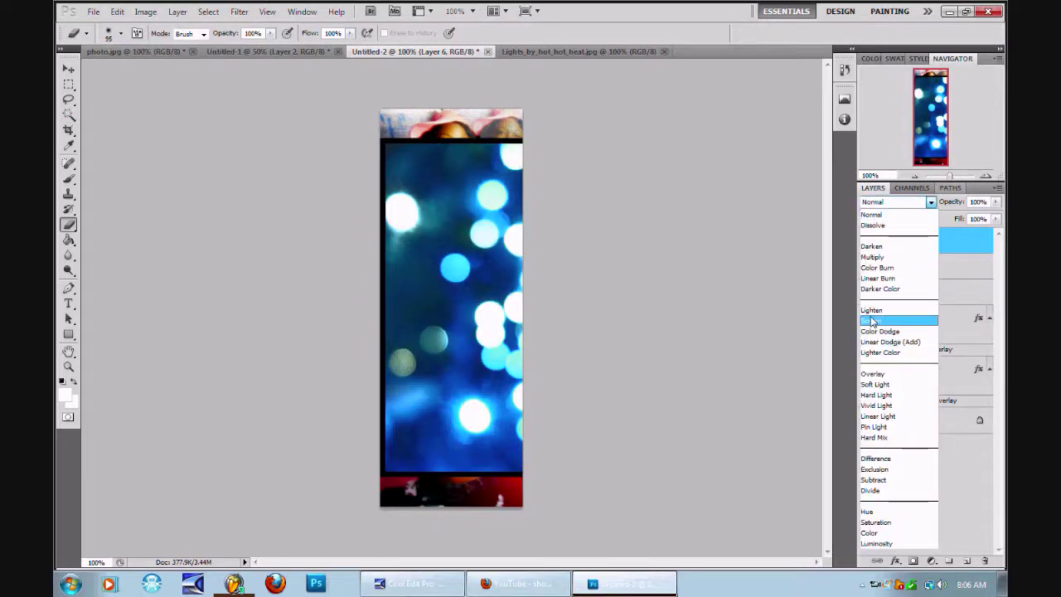
click(872, 321)
Free-transform Layer 6 to about 75% proportionally, move it over the lower portrait's bottom half, and erase the lights along its upper edge.
click(69, 84)
right_click(473, 226)
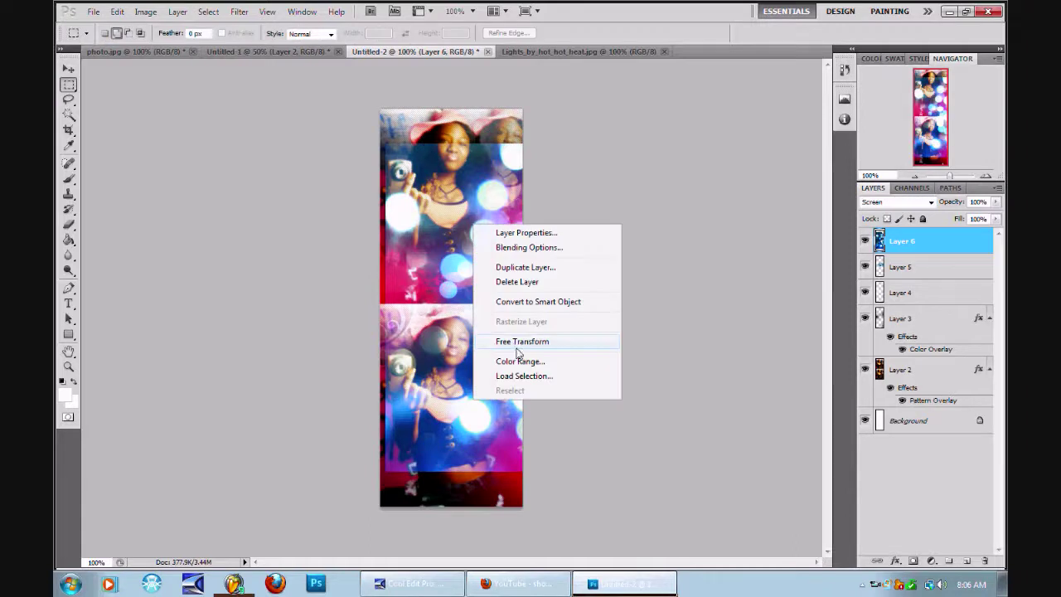
click(515, 342)
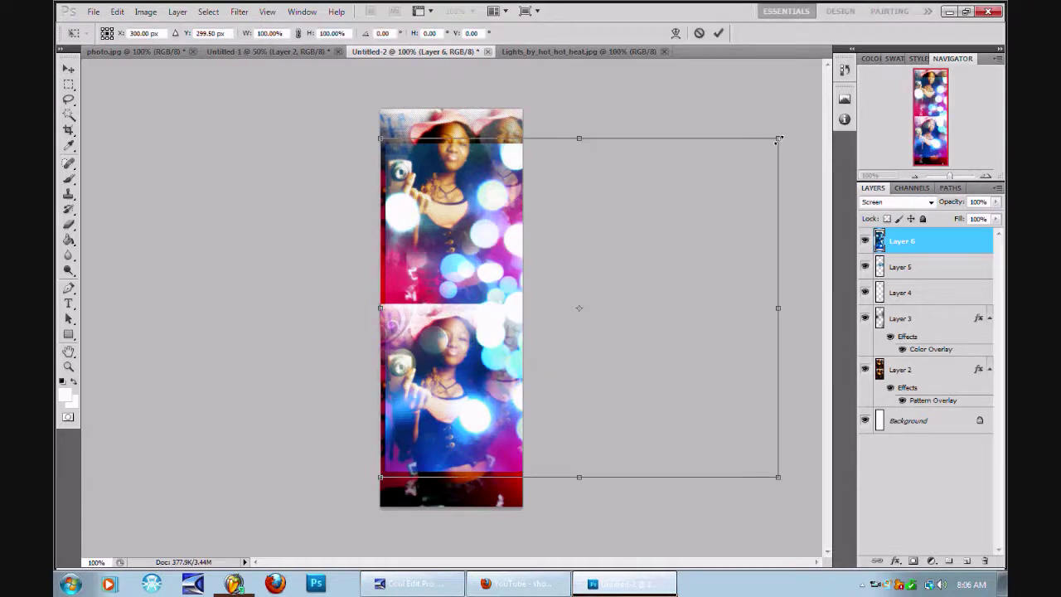
drag(777, 139, 680, 220)
drag(446, 362, 446, 462)
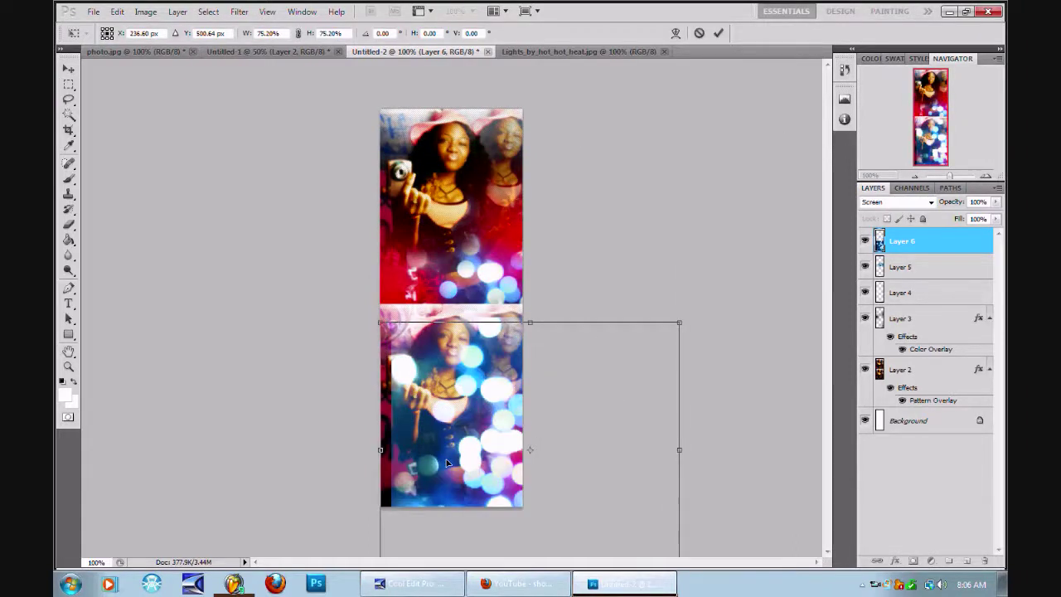
click(68, 68)
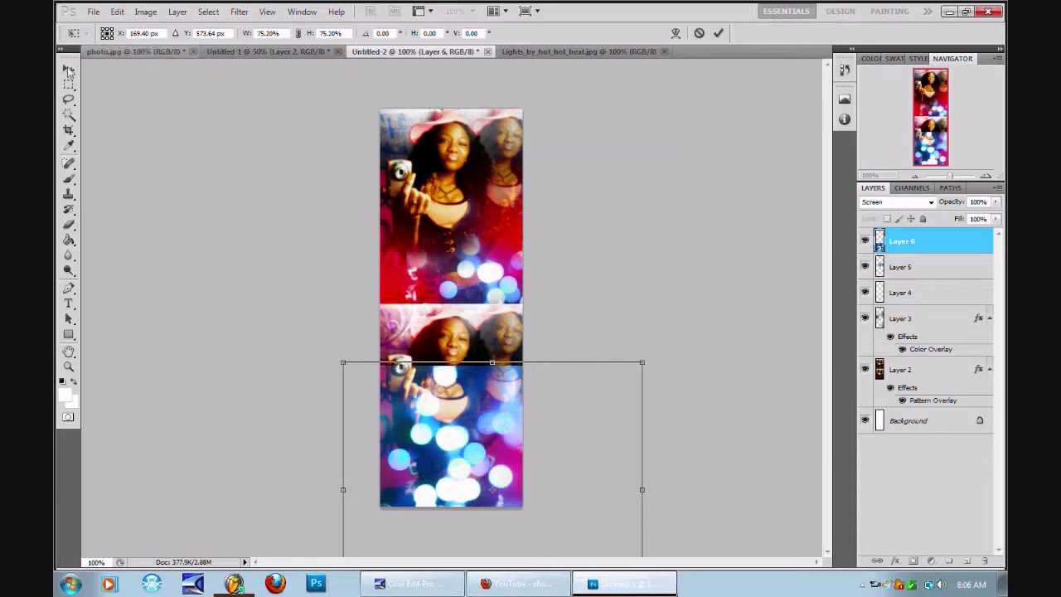
click(464, 223)
click(69, 224)
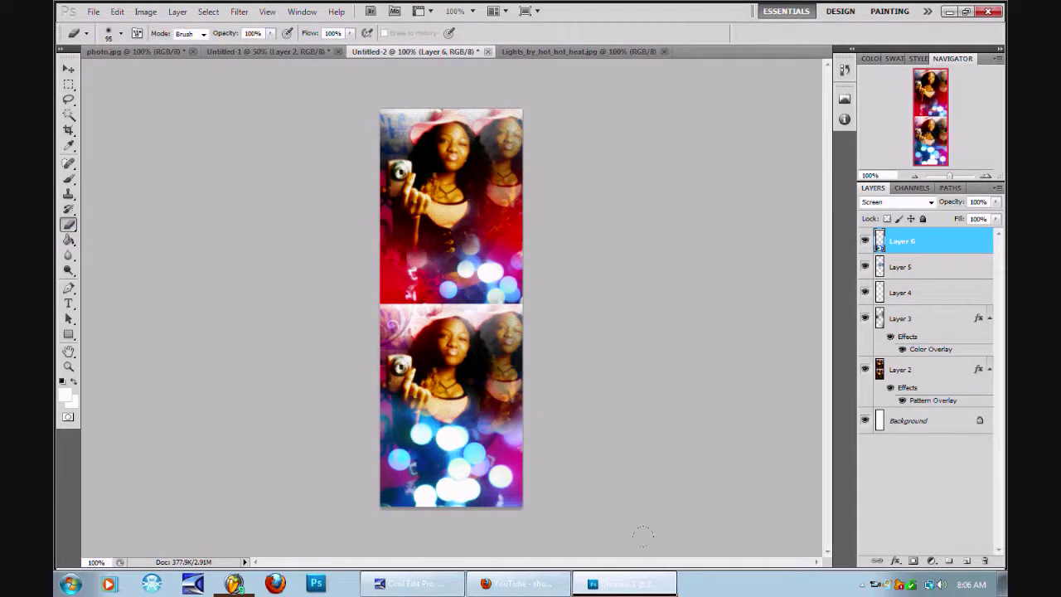
Hide both lights layers, Layer 5 and Layer 6.
click(880, 266)
click(864, 266)
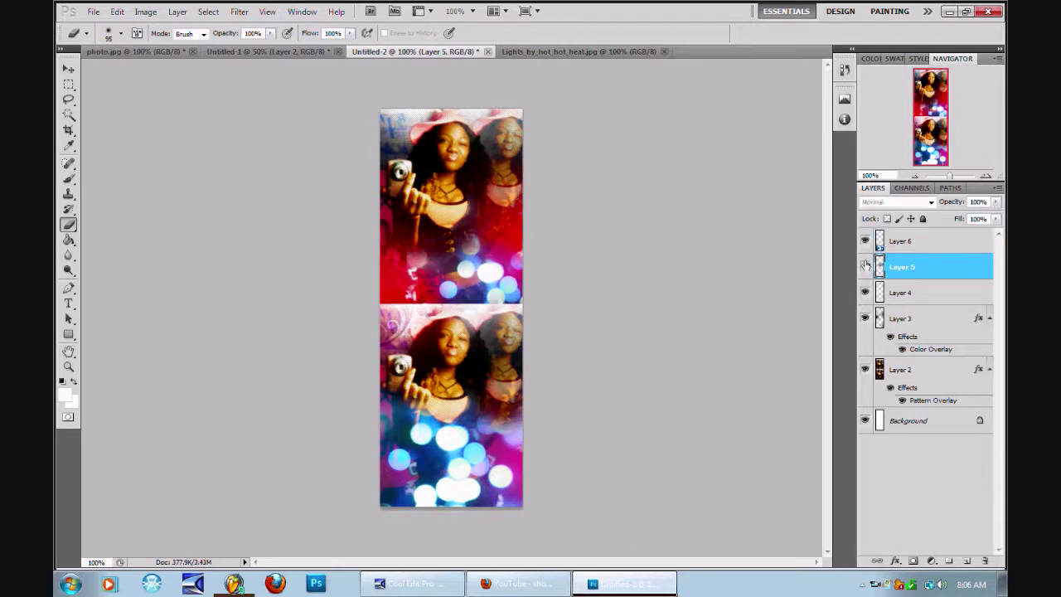
click(864, 240)
Add a new empty layer directly above Layer 5.
click(178, 11)
mouse_move(199, 26)
click(369, 27)
click(640, 190)
Stamp white sparkles with the 400 px brush over the upper portrait's left side and lower portrait's lower right, erasing those on the upper face.
key(b)
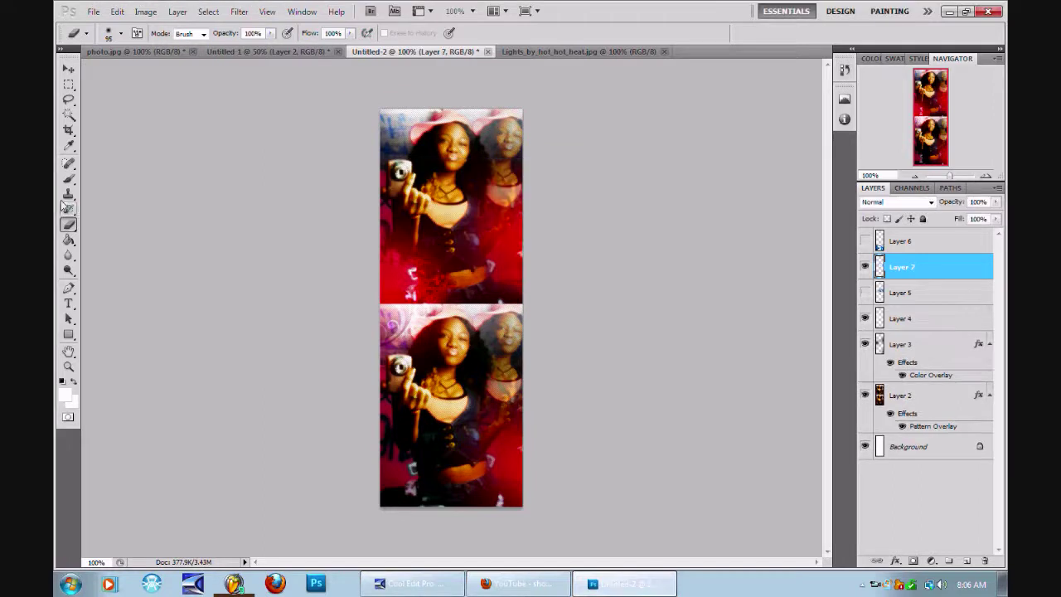
right_click(401, 196)
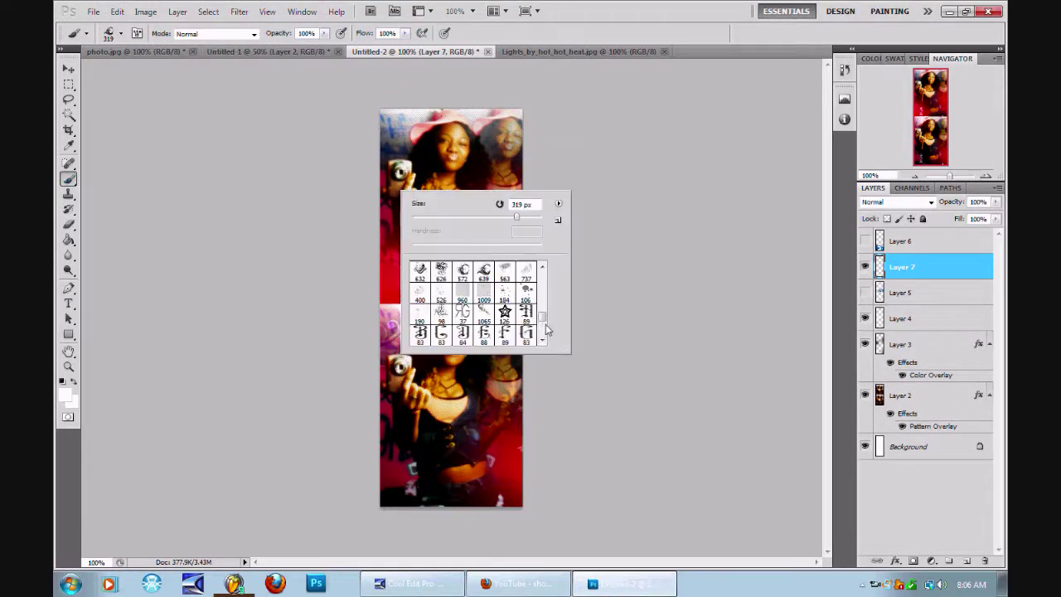
scroll(544, 334, down, 5)
drag(539, 341, 541, 317)
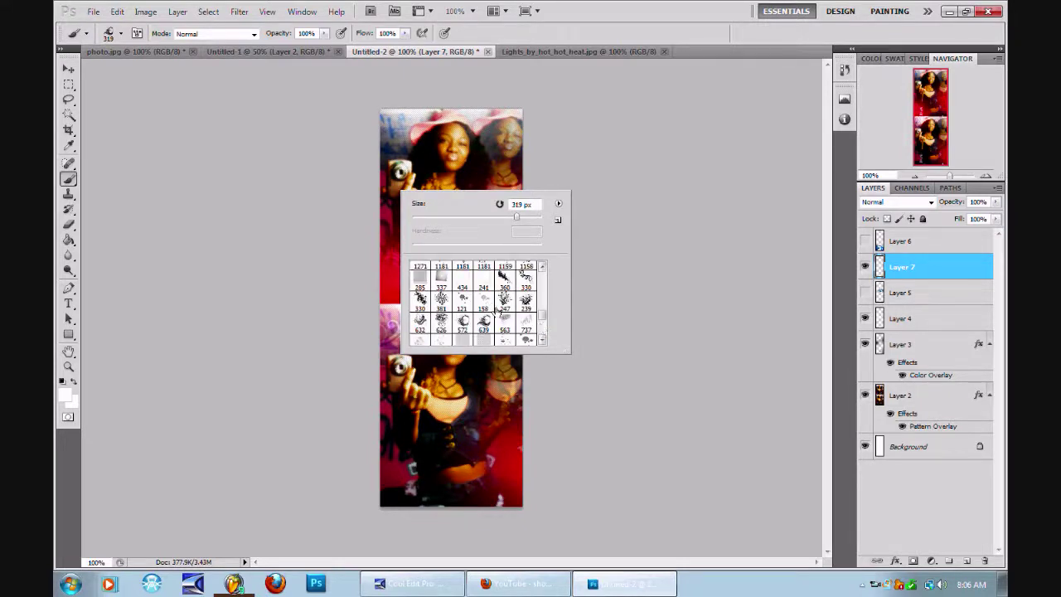
click(462, 278)
click(420, 340)
click(714, 192)
click(497, 464)
click(497, 451)
click(414, 224)
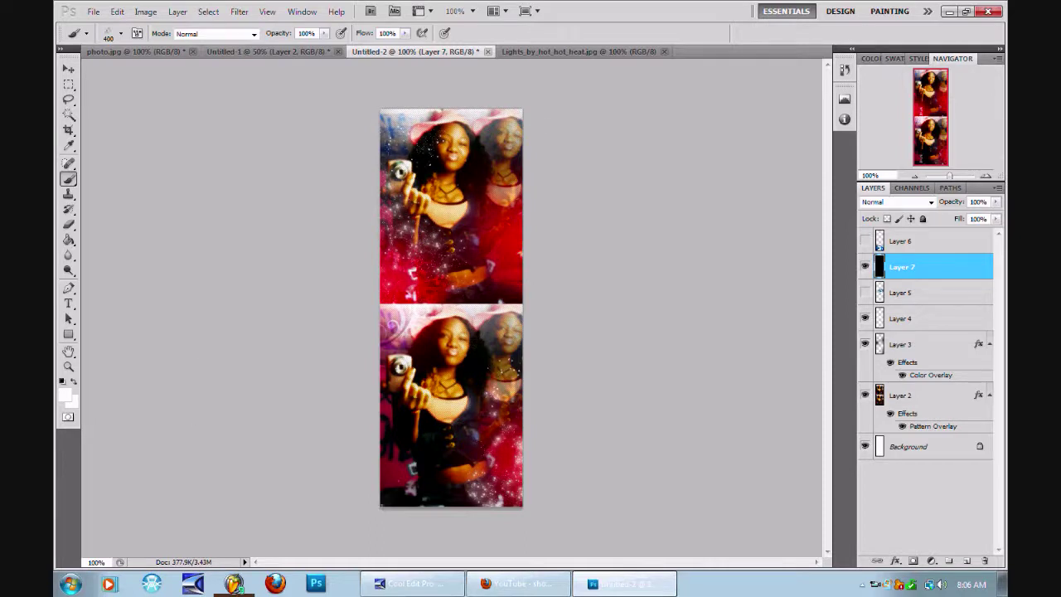
click(68, 224)
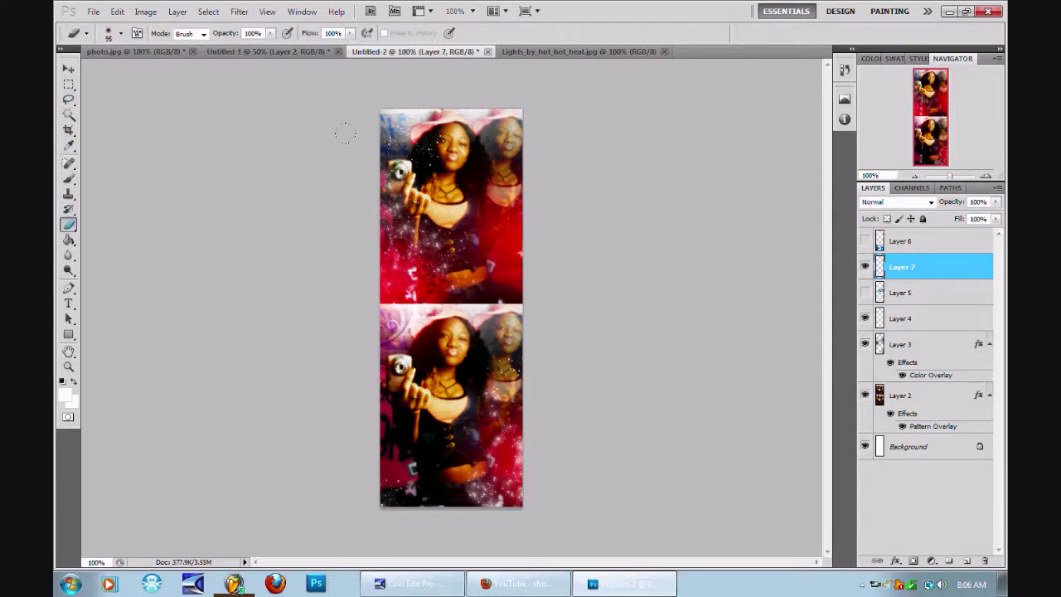
Activate the Type tool.
click(69, 304)
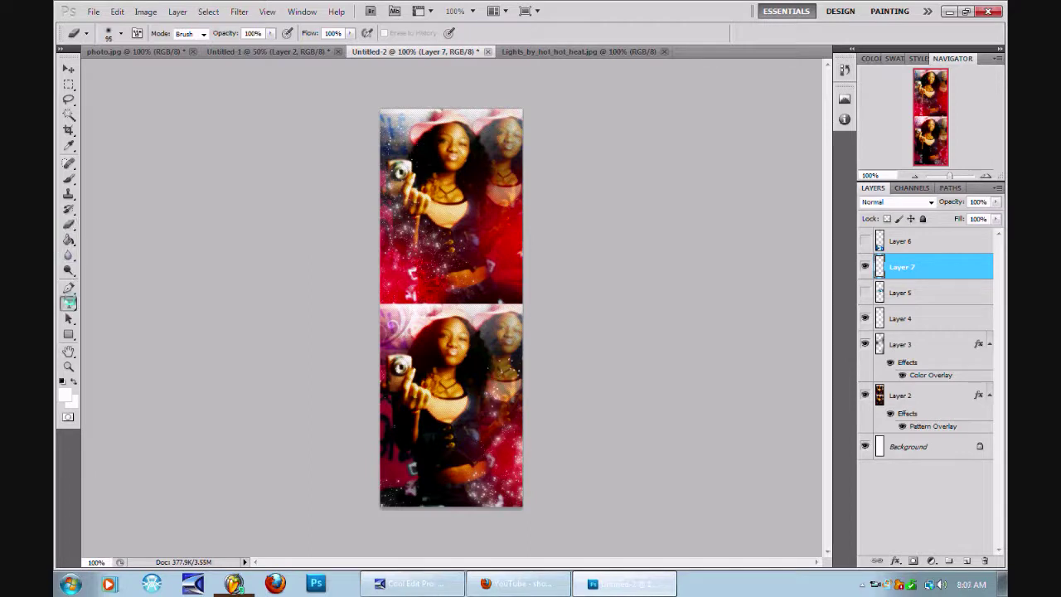
click(69, 302)
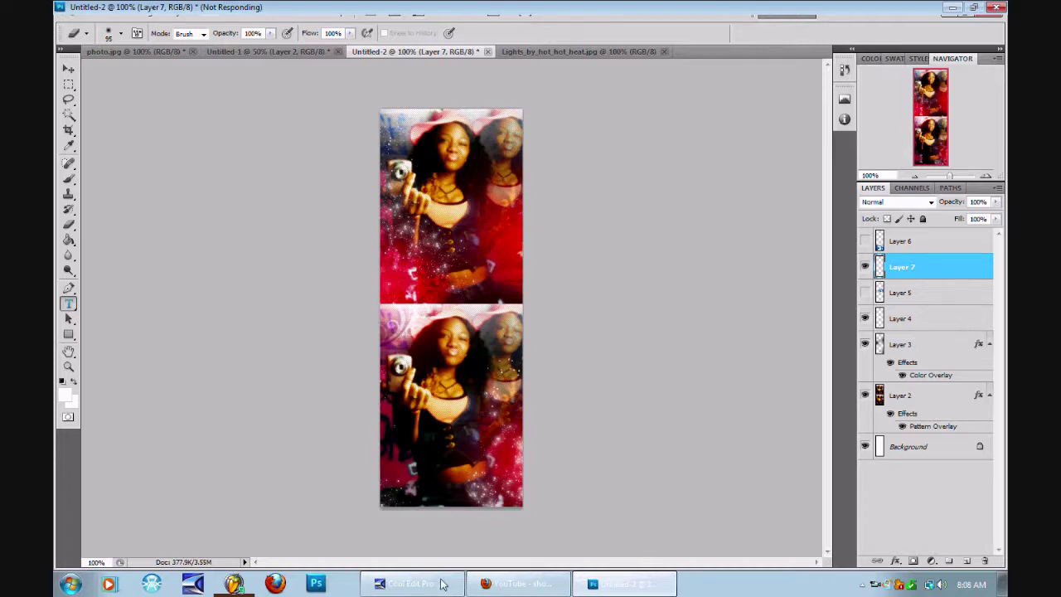
click(530, 587)
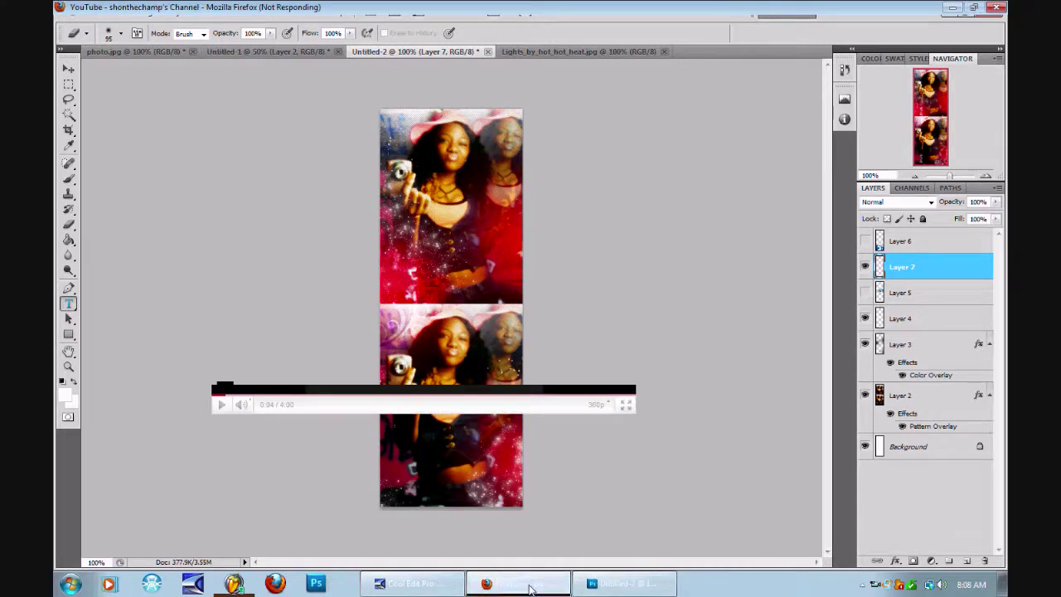
click(528, 588)
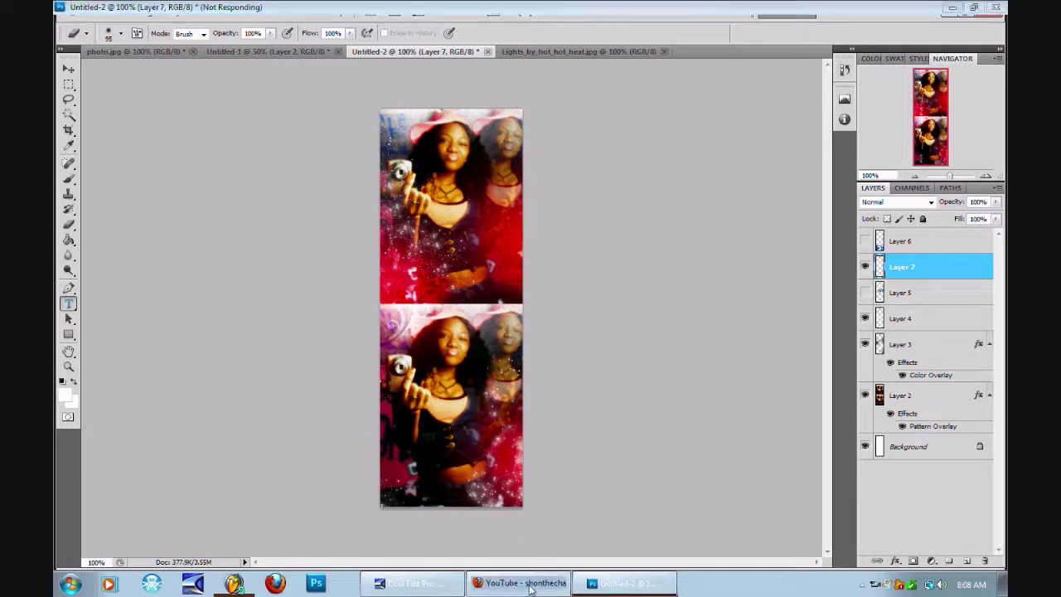
click(529, 589)
click(529, 588)
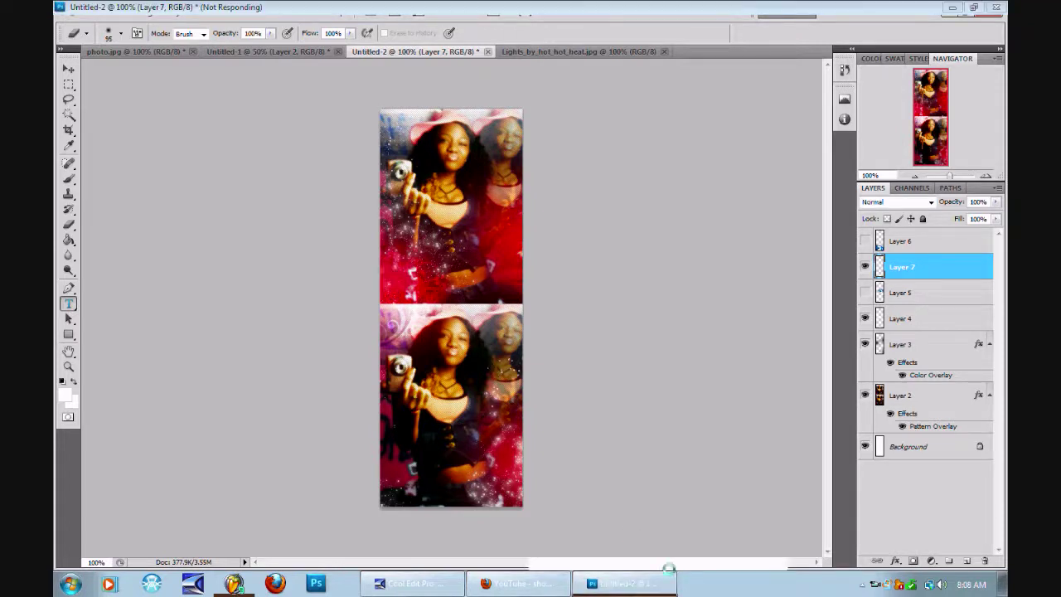
click(634, 584)
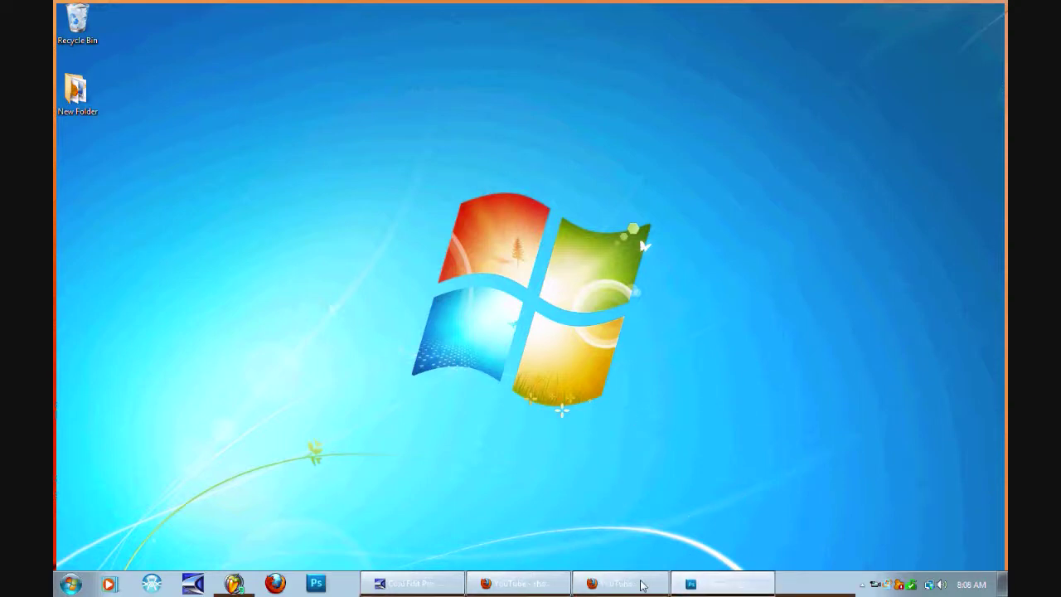
key(alt+Tab)
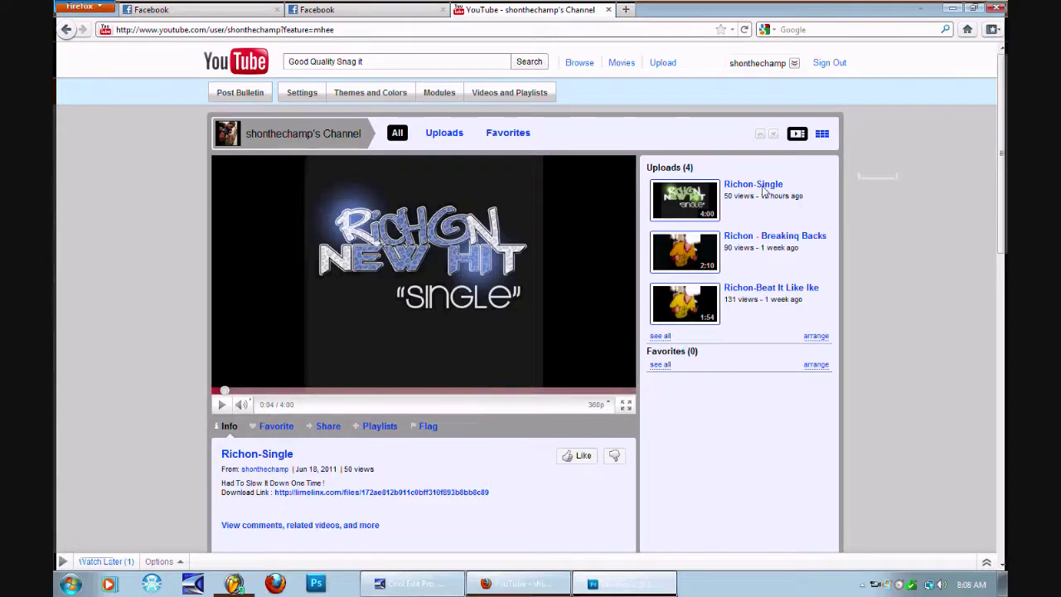
key(alt+Tab)
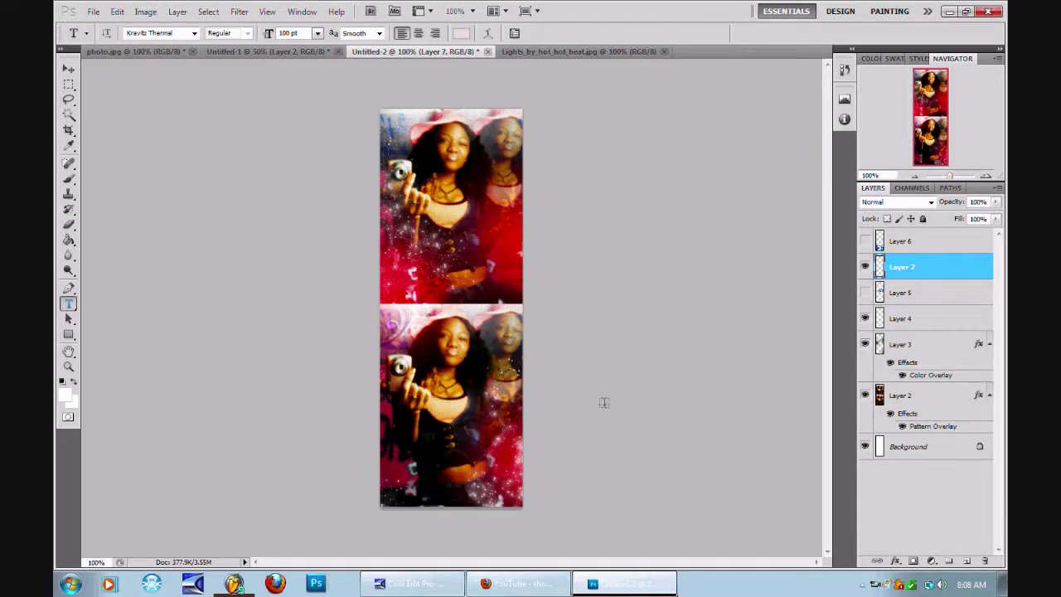
Add the text "Shakey" across the place where the two portraits meet and set its font to Ruthless Wreckin ONE.
click(589, 347)
text(SHOKeY)
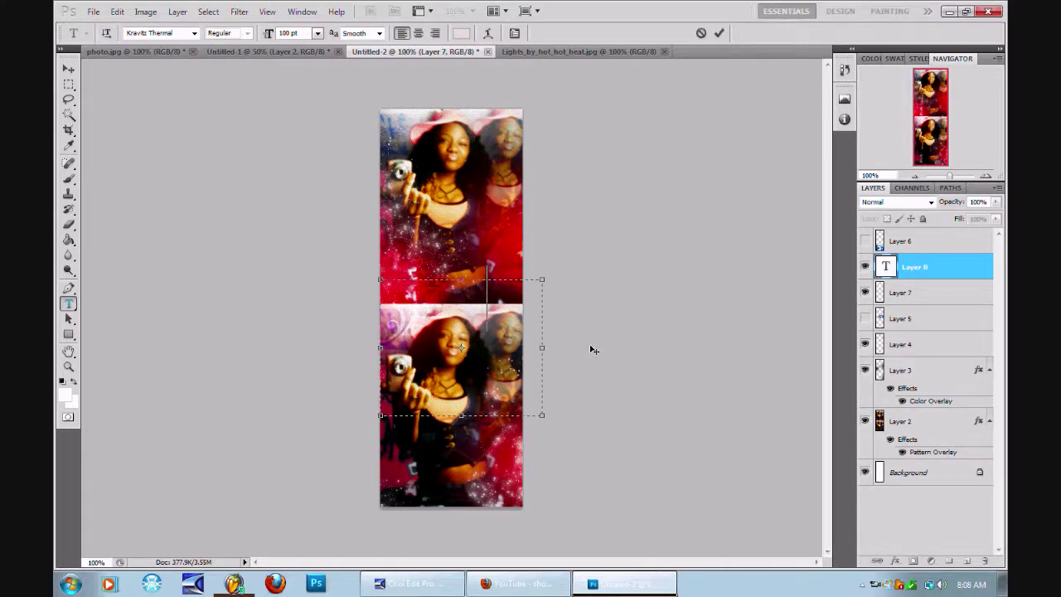
key(ctrl+a)
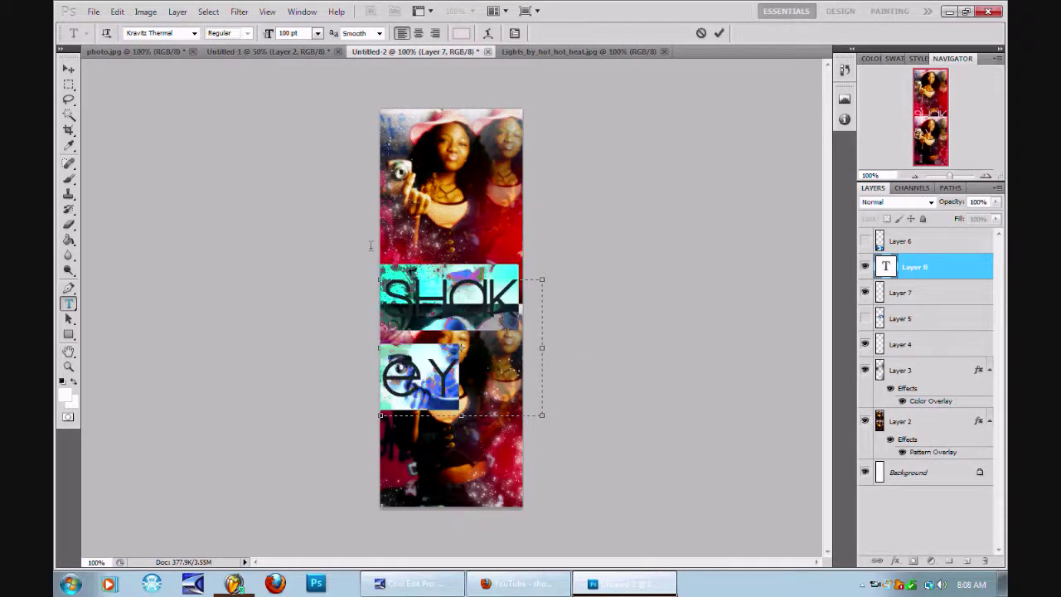
click(194, 34)
drag(323, 251, 324, 308)
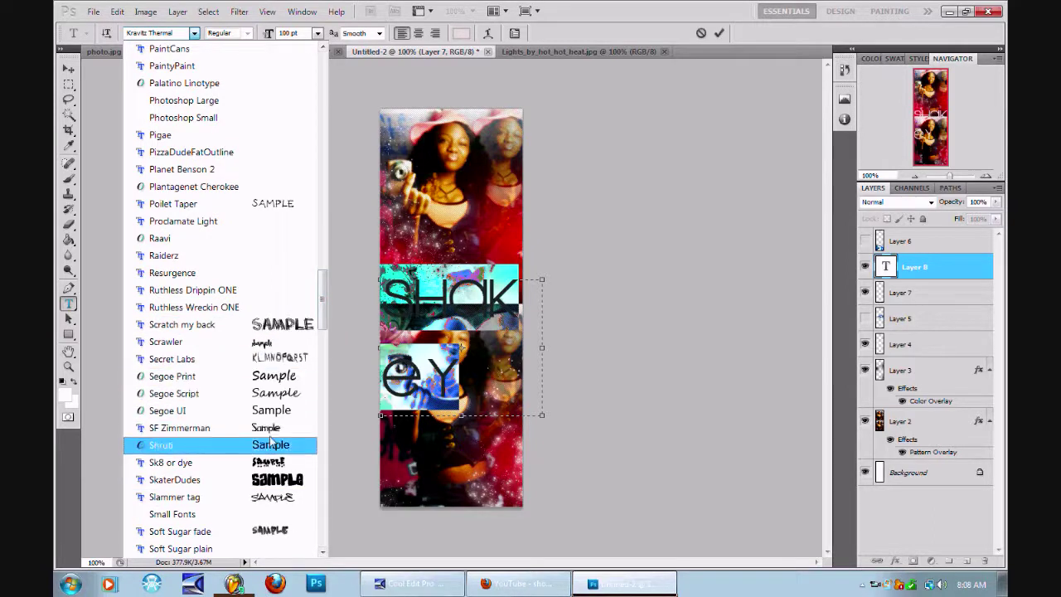
click(265, 308)
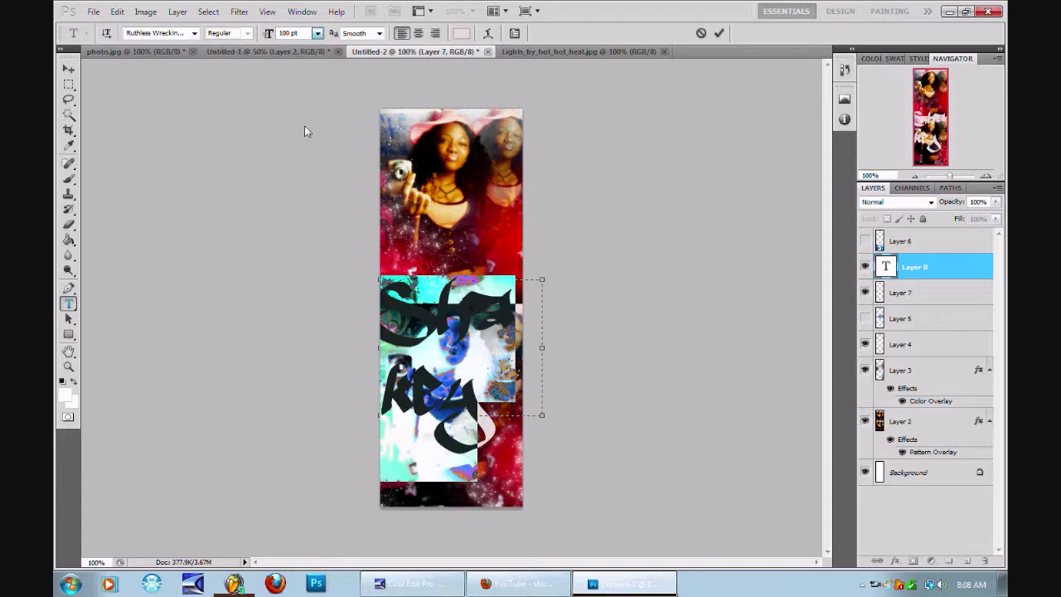
Set the text size to 60 pt.
click(317, 35)
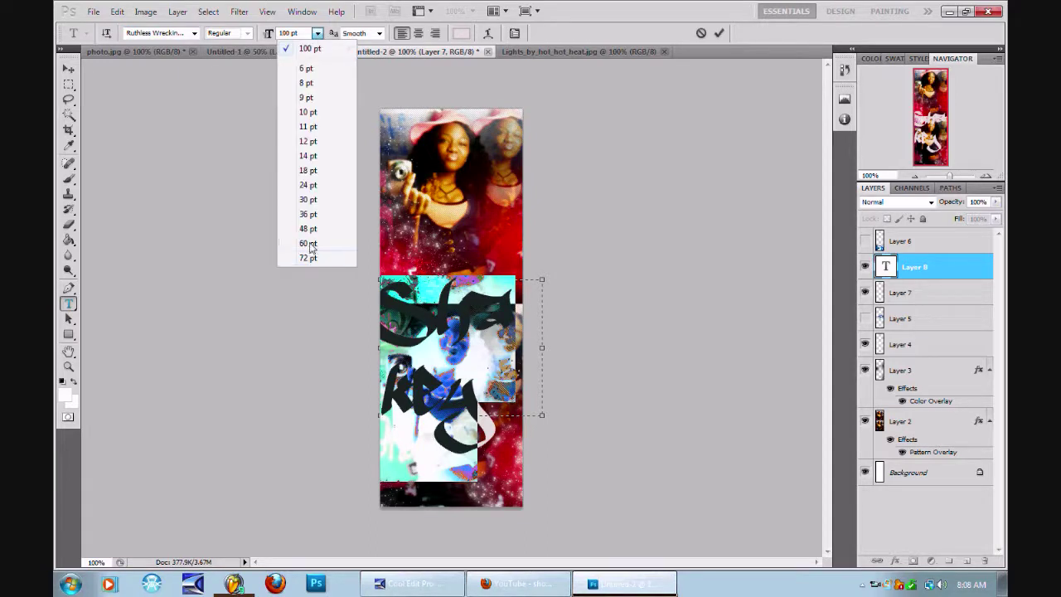
click(339, 242)
click(443, 307)
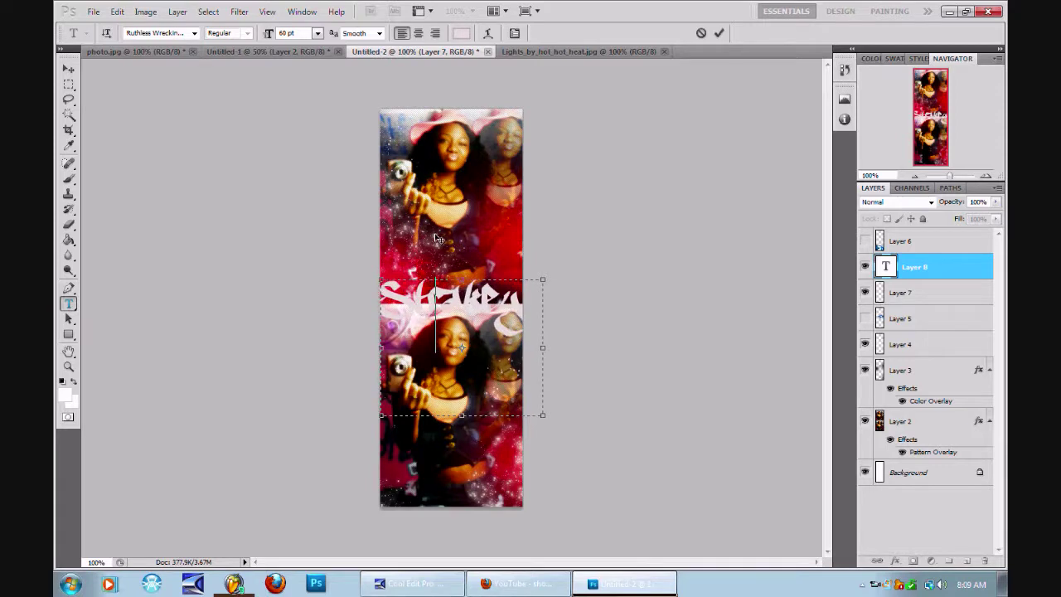
Recolor the letters "hake" in the Shakey title bright red (ff0024).
click(414, 295)
key(ctrl+a)
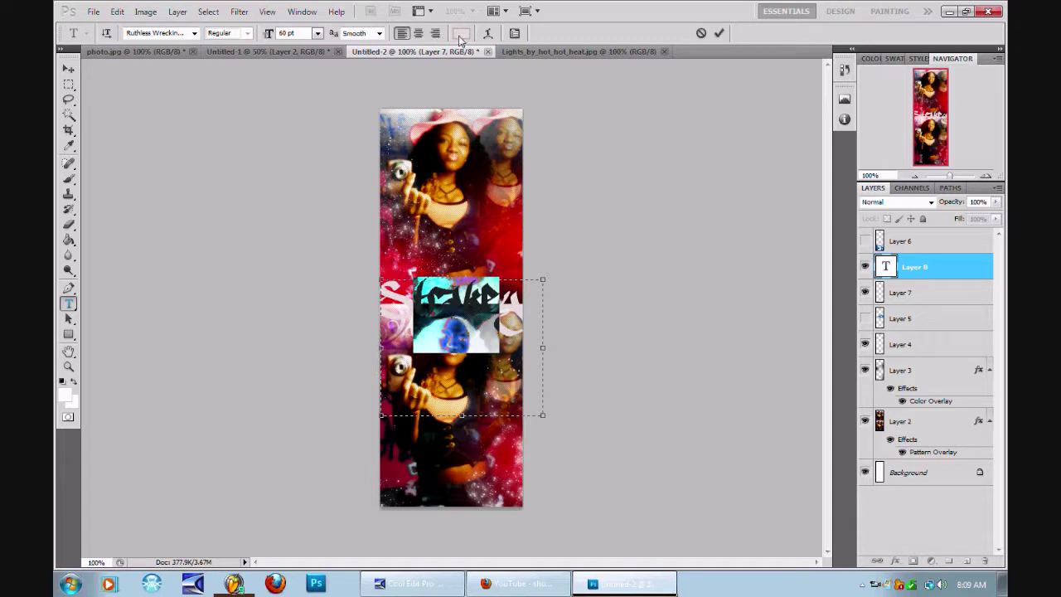
click(462, 33)
click(482, 225)
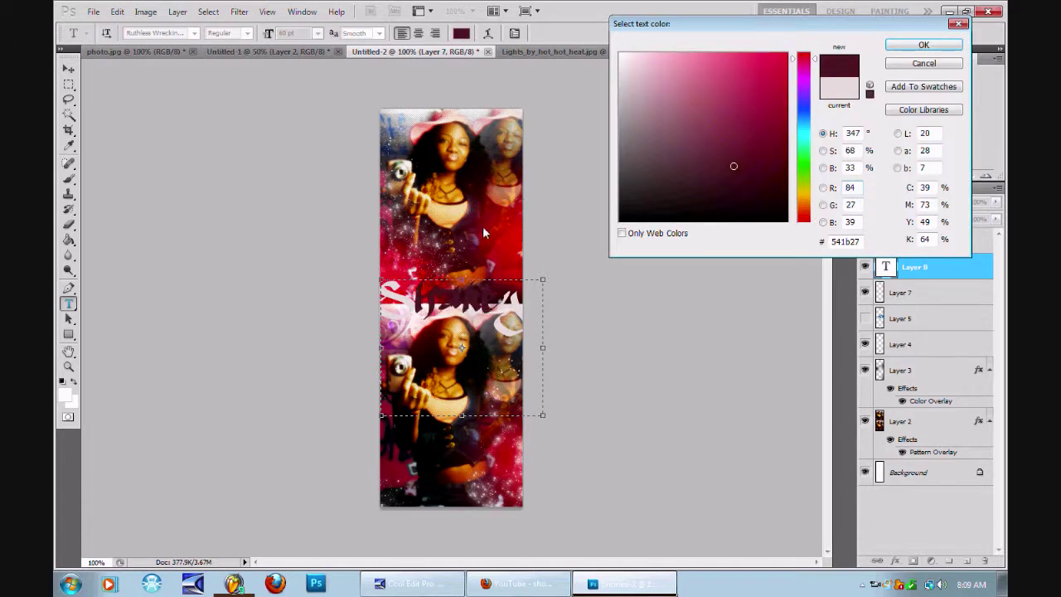
click(462, 222)
click(462, 223)
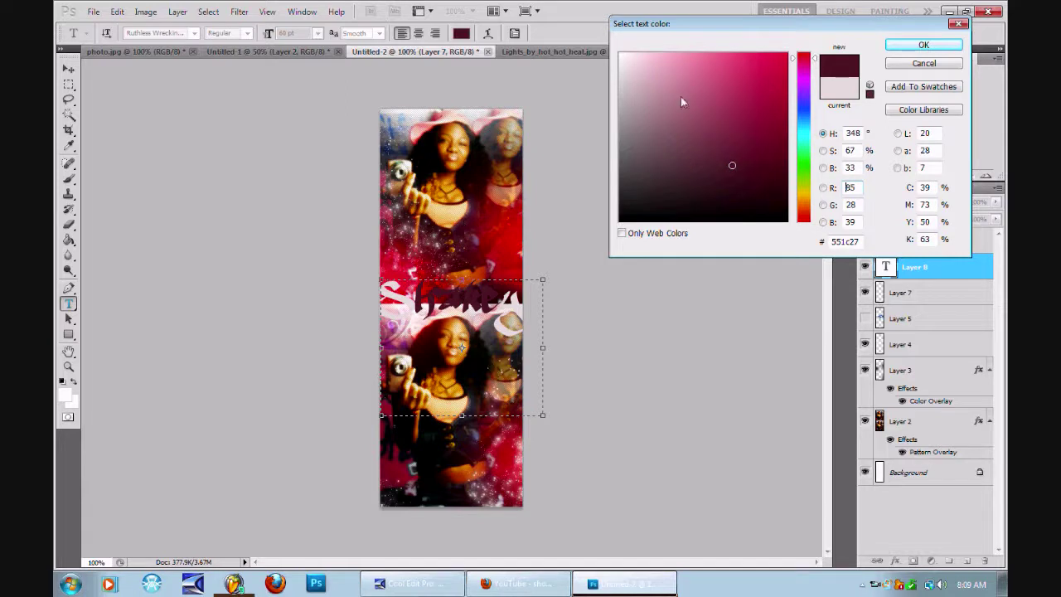
drag(711, 98, 789, 33)
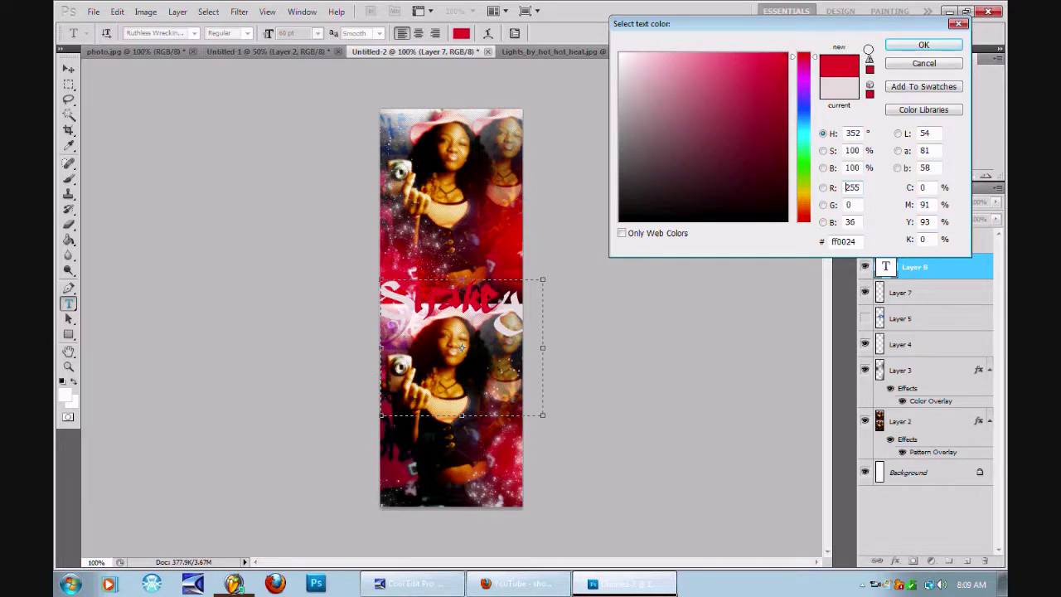
click(890, 41)
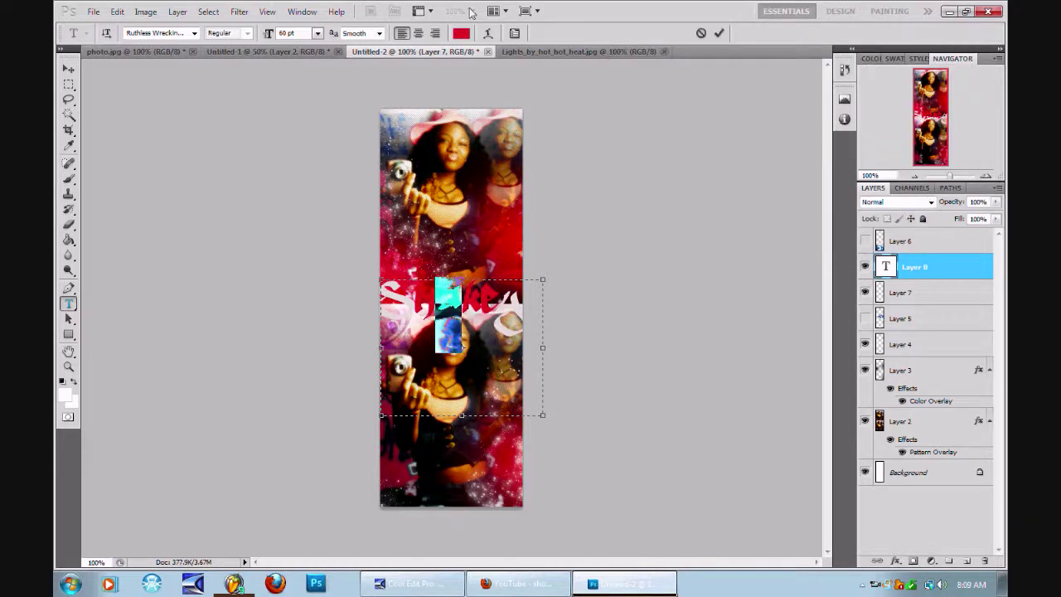
Set the letter "a" of the Shakey title to white (ffffff) and commit the text edit.
click(457, 35)
drag(641, 67, 540, 7)
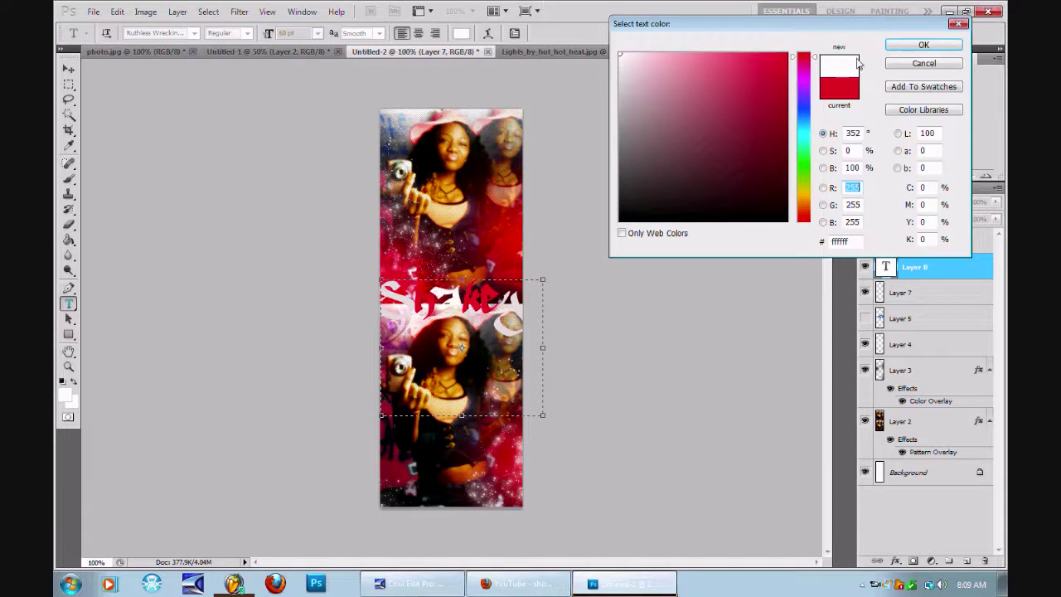
click(894, 47)
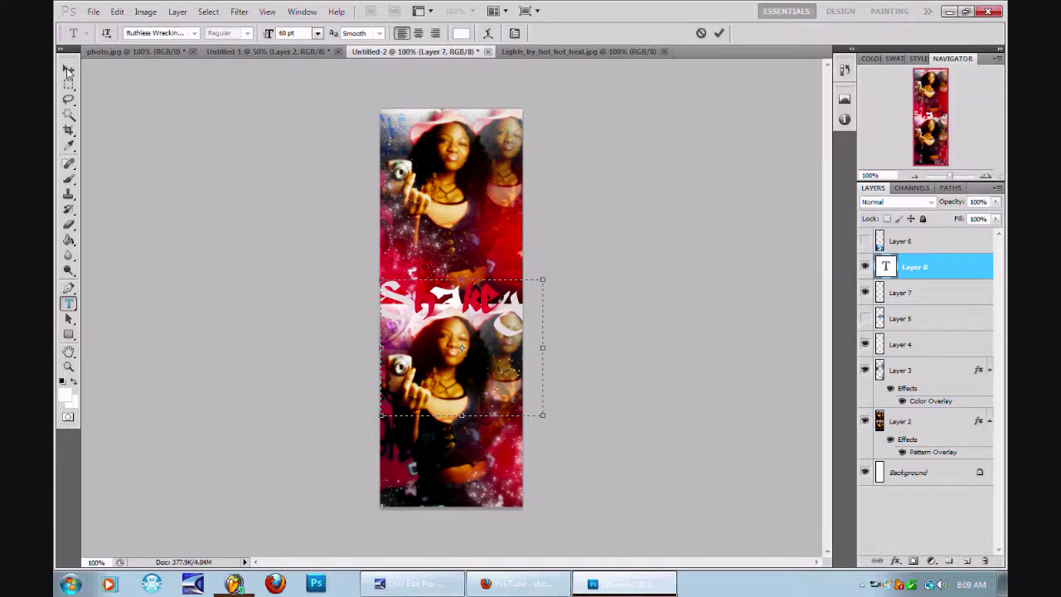
click(68, 69)
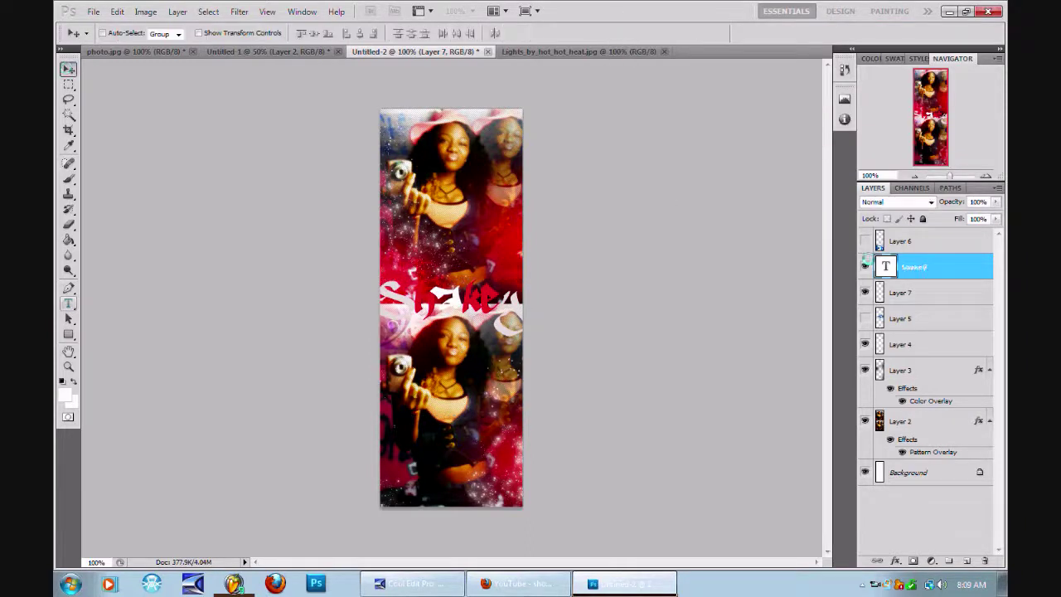
Add a drop shadow and a thin black outside stroke of 1 px to the Shakey text layer.
right_click(921, 272)
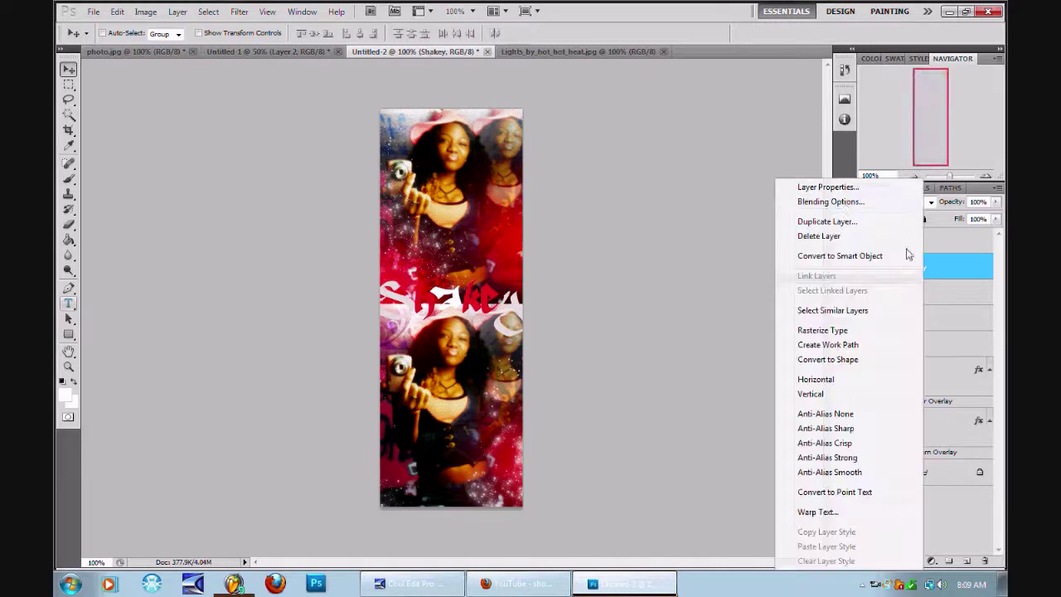
click(830, 202)
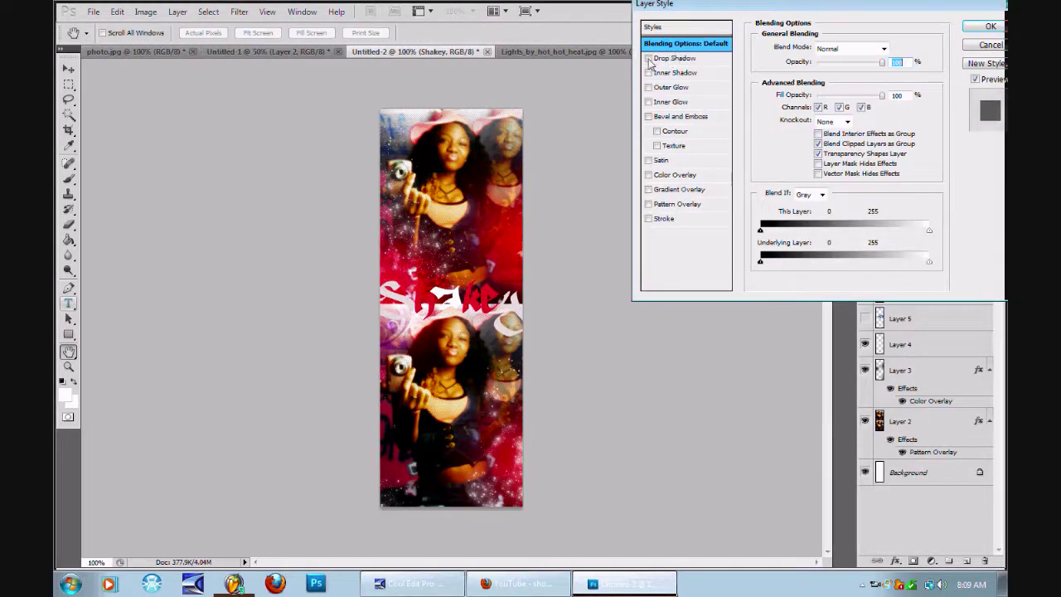
click(652, 218)
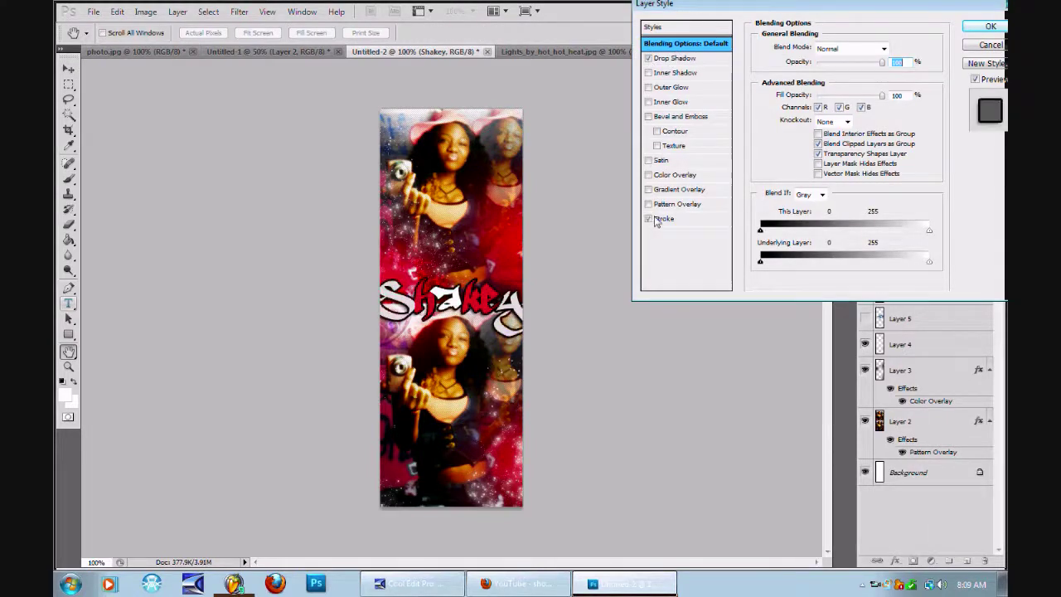
click(811, 116)
click(811, 121)
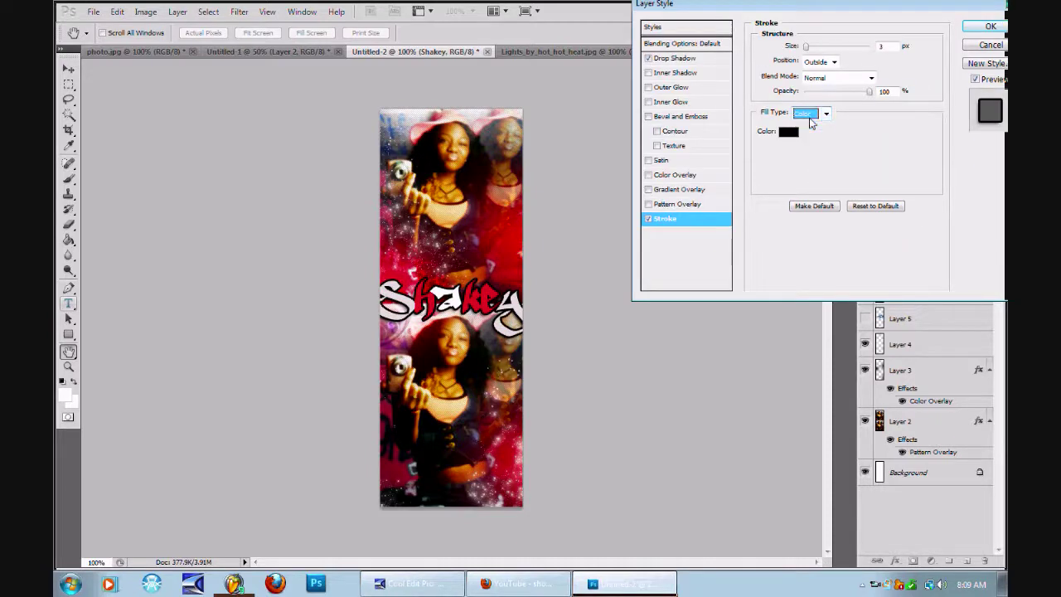
drag(805, 46, 721, 34)
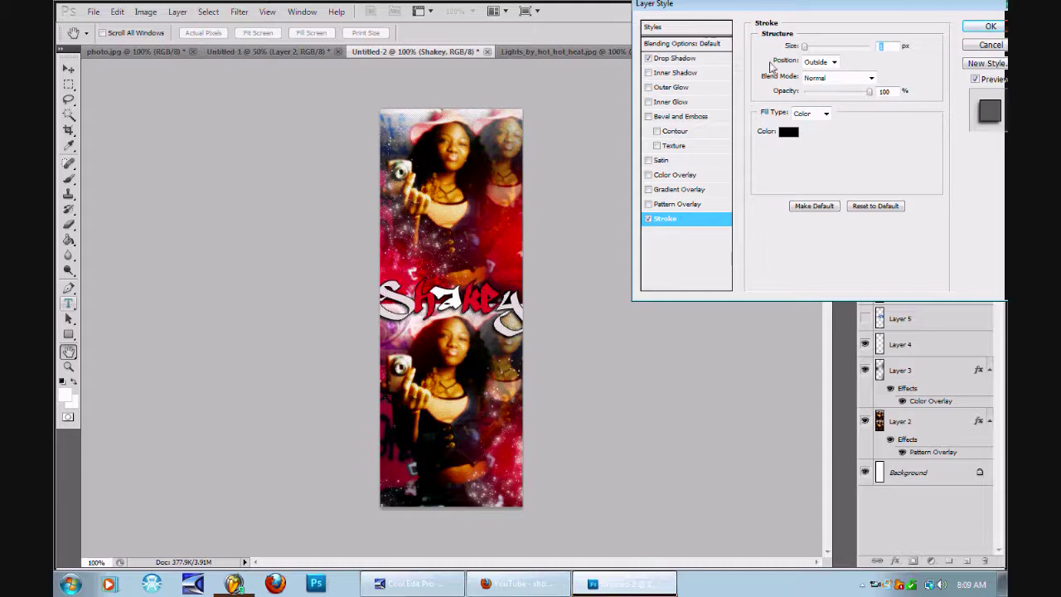
click(788, 132)
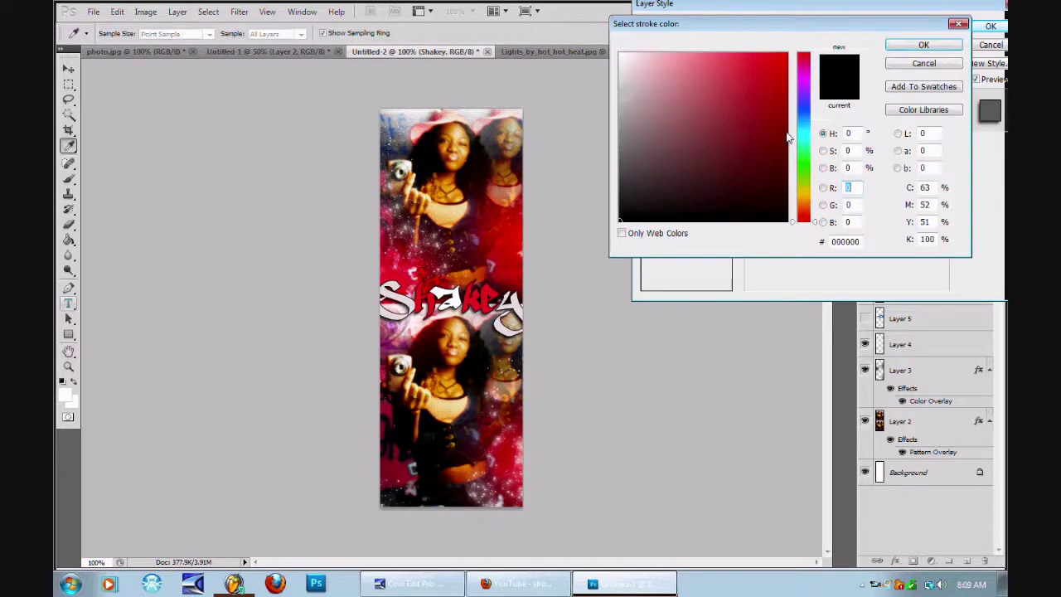
click(925, 46)
Add a Pattern Overlay with the last black-and-white pattern in the list to the Shakey text and lower its opacity to about 30%.
click(692, 204)
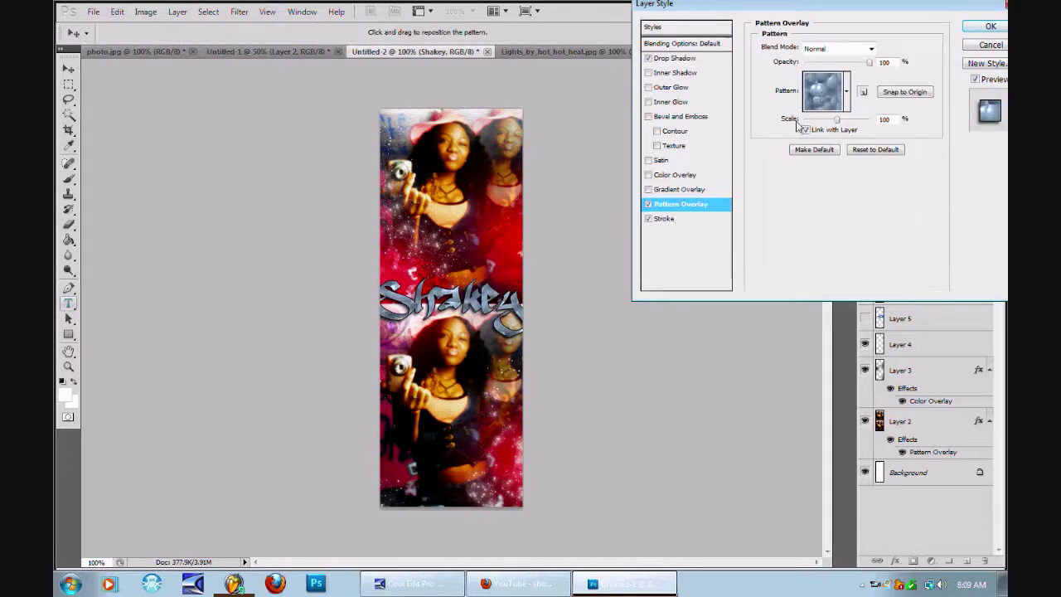
click(845, 91)
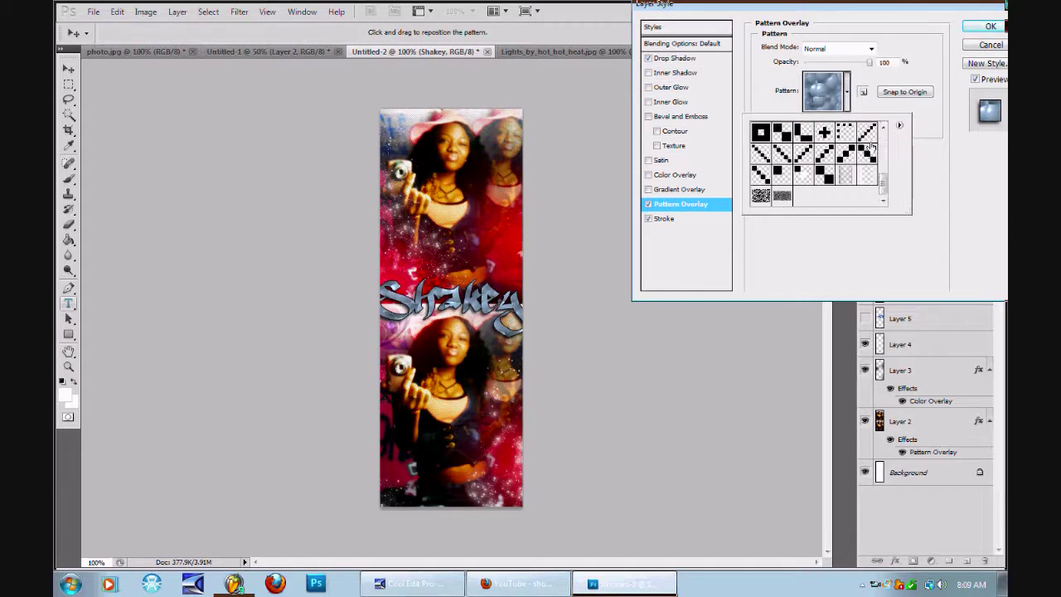
click(760, 198)
click(827, 174)
click(782, 196)
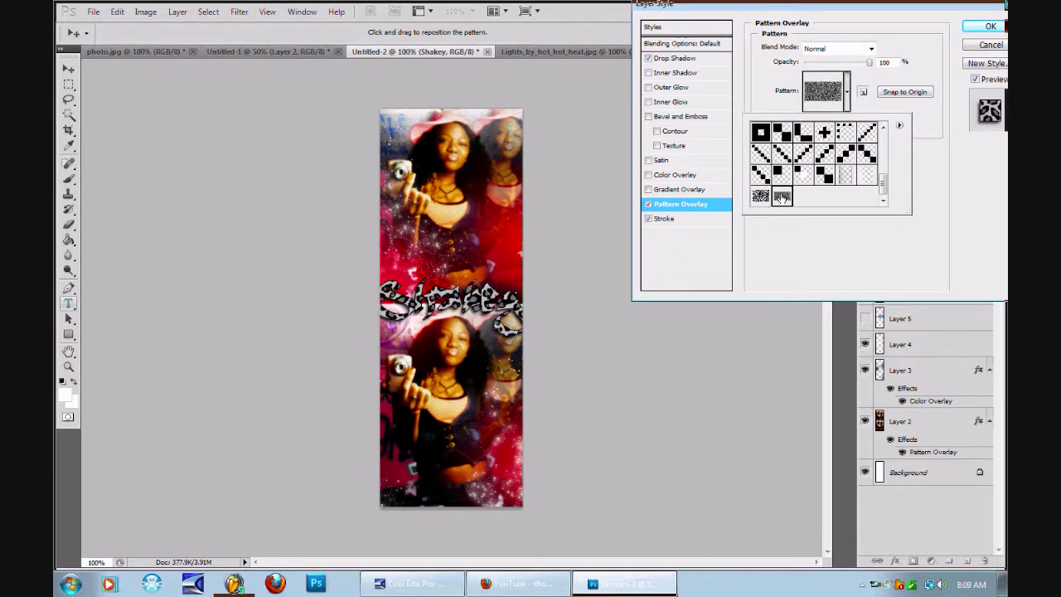
double_click(781, 196)
click(823, 63)
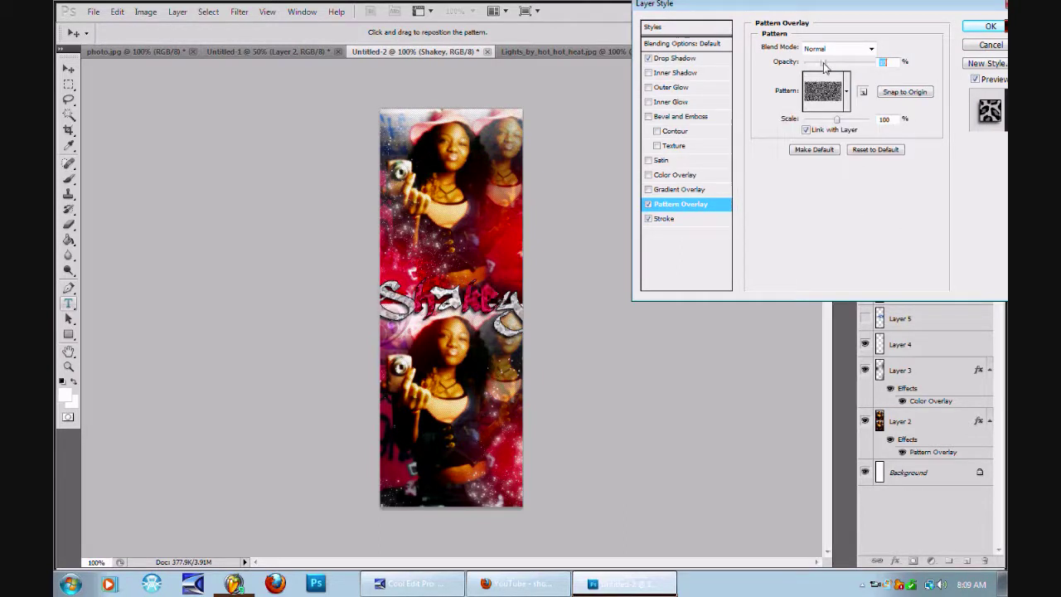
click(990, 26)
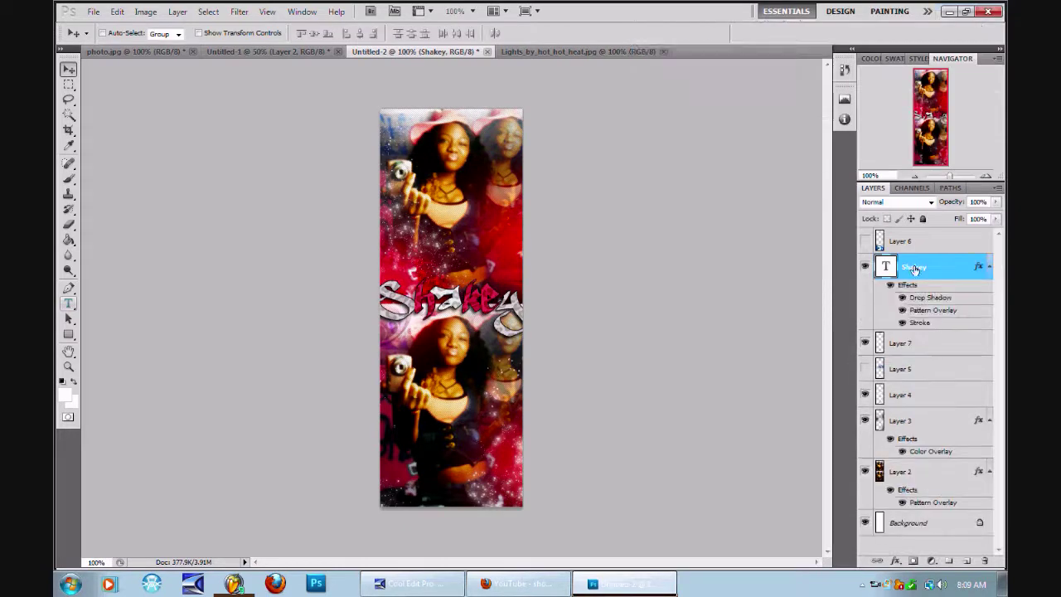
Duplicate the styled Shakey text layer.
right_click(913, 269)
click(837, 219)
click(639, 179)
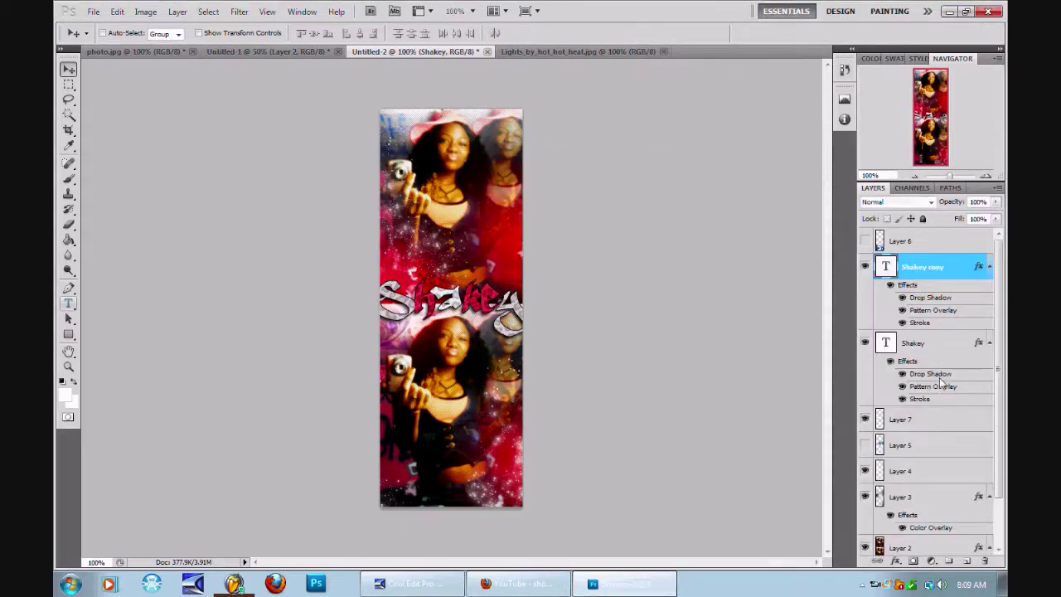
Hide the drop shadow on the original Shakey layer and give it a thicker white outside stroke.
click(921, 344)
double_click(928, 386)
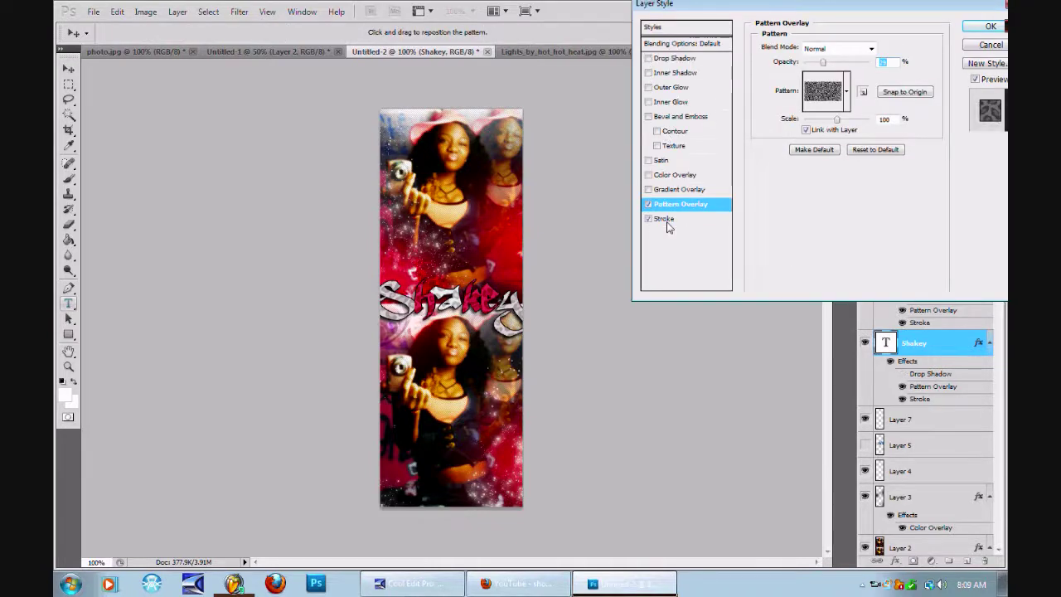
click(665, 220)
drag(805, 48, 808, 48)
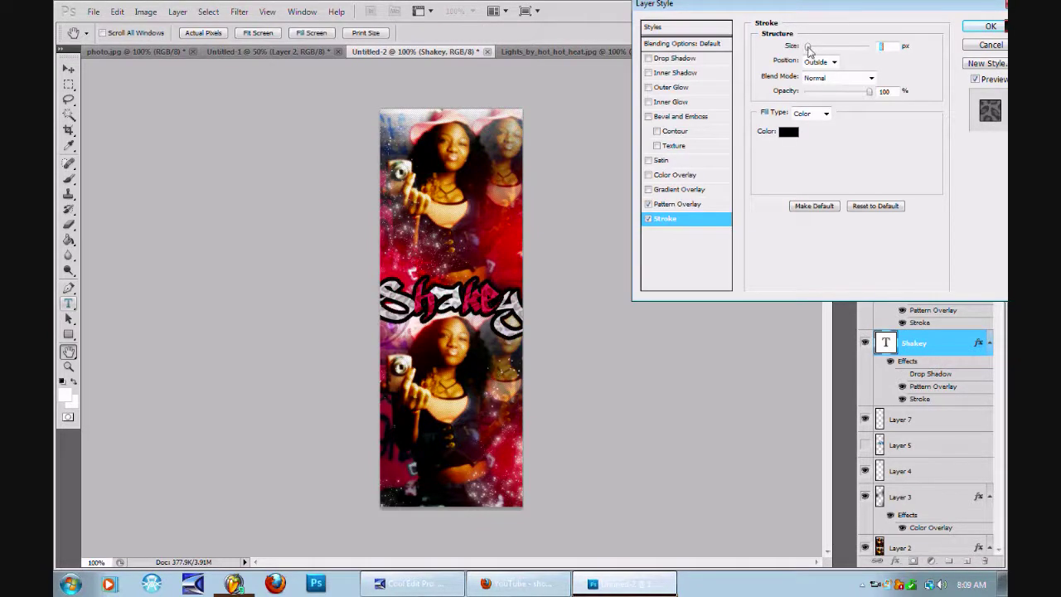
click(789, 131)
click(696, 125)
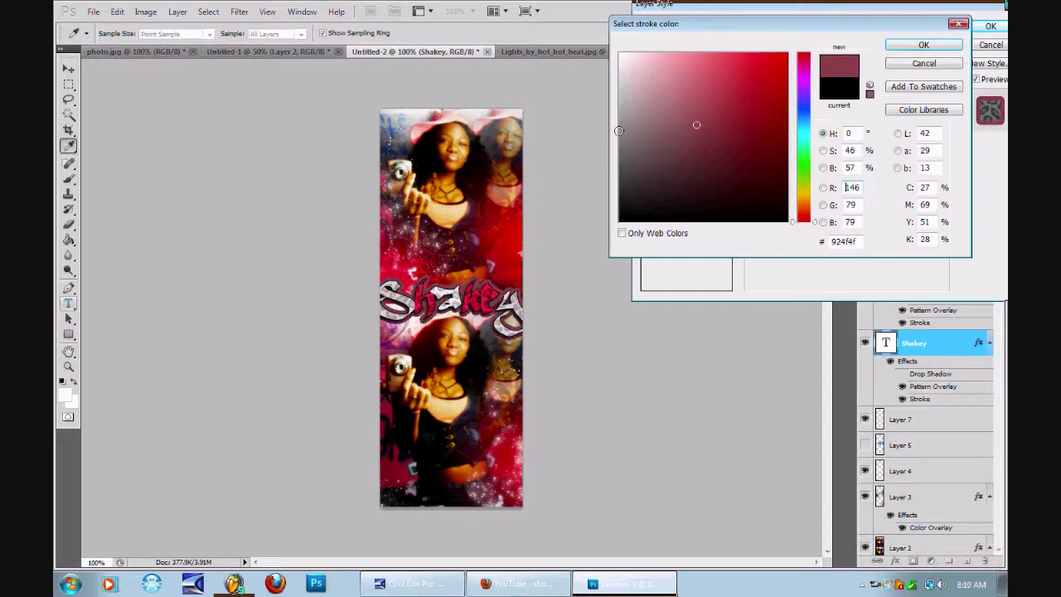
click(620, 55)
click(923, 44)
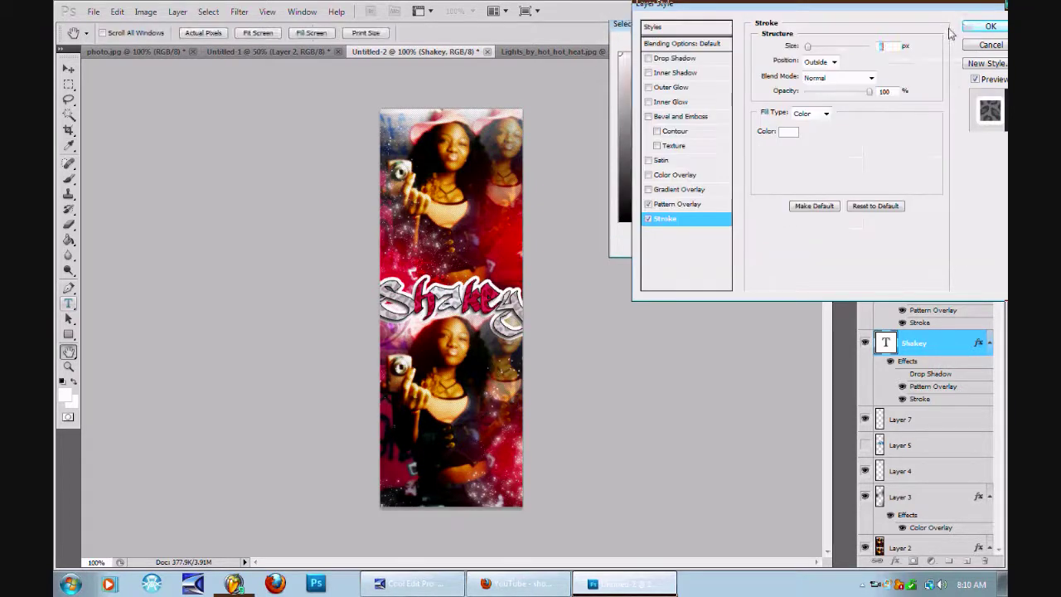
click(990, 26)
Duplicate the white-stroked Shakey text layer.
right_click(903, 348)
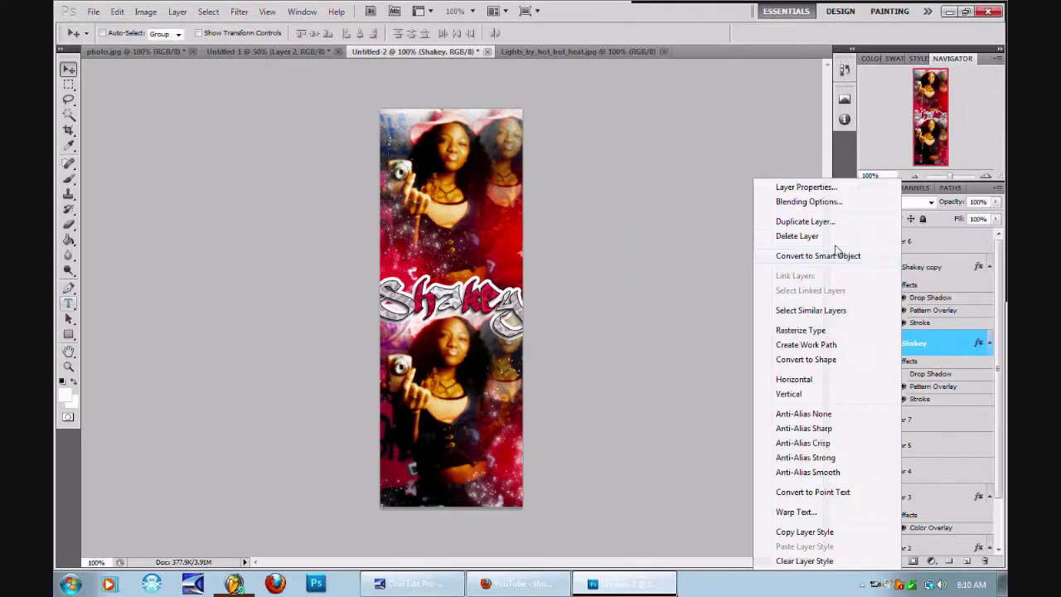
click(796, 225)
click(643, 179)
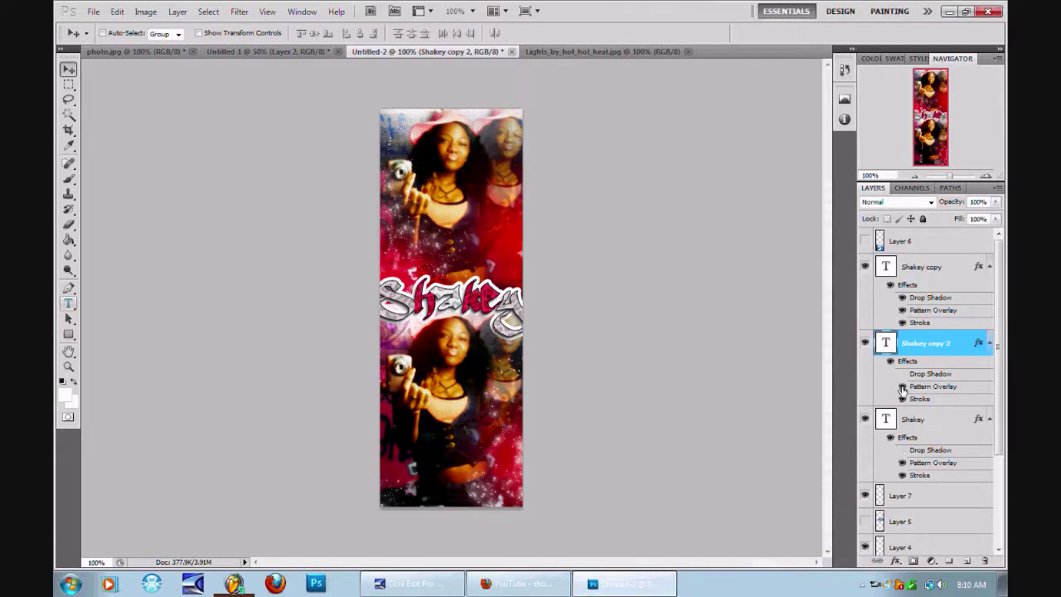
Change the stroke of the lowest Shakey layer to black (000000) and make it slightly wider.
click(914, 477)
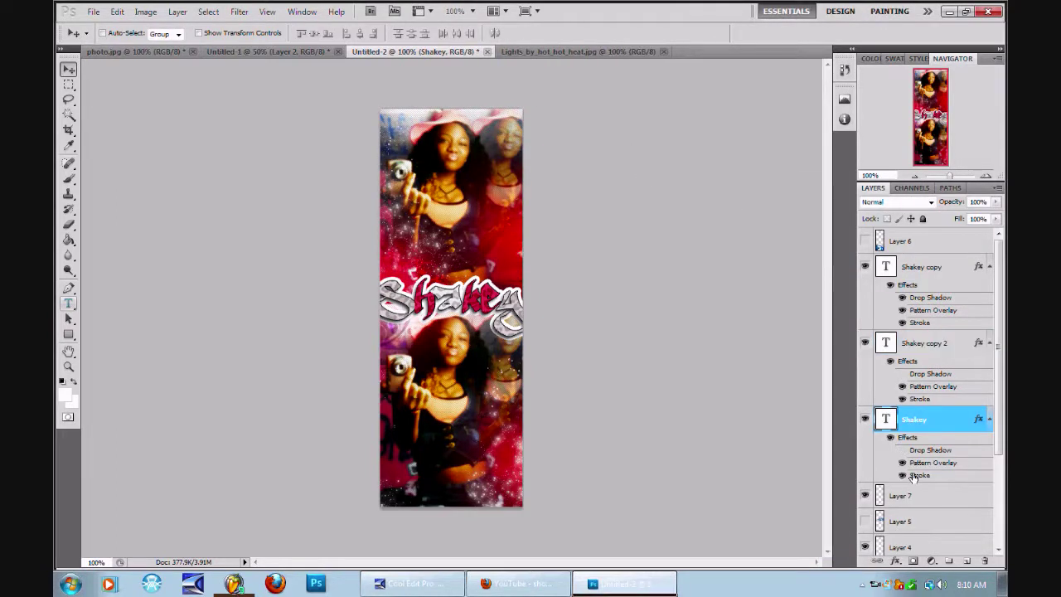
double_click(914, 477)
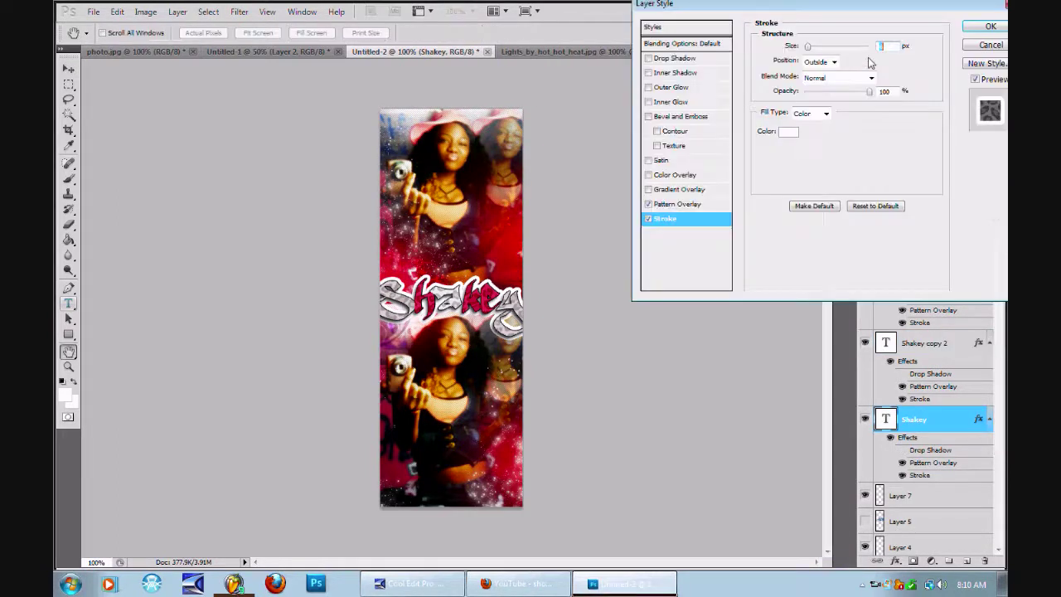
click(788, 131)
drag(782, 185, 831, 251)
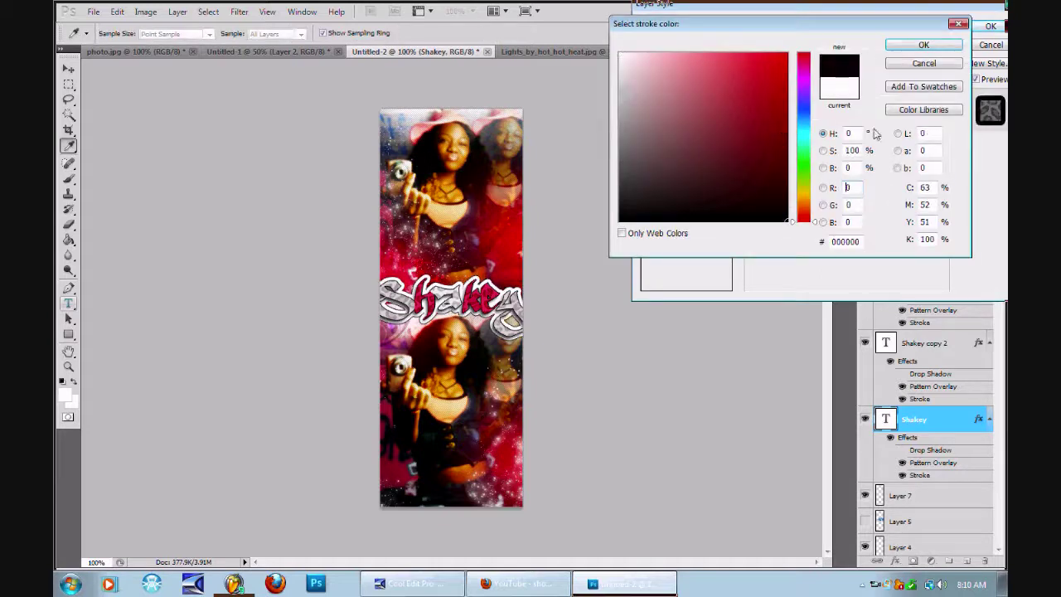
click(922, 45)
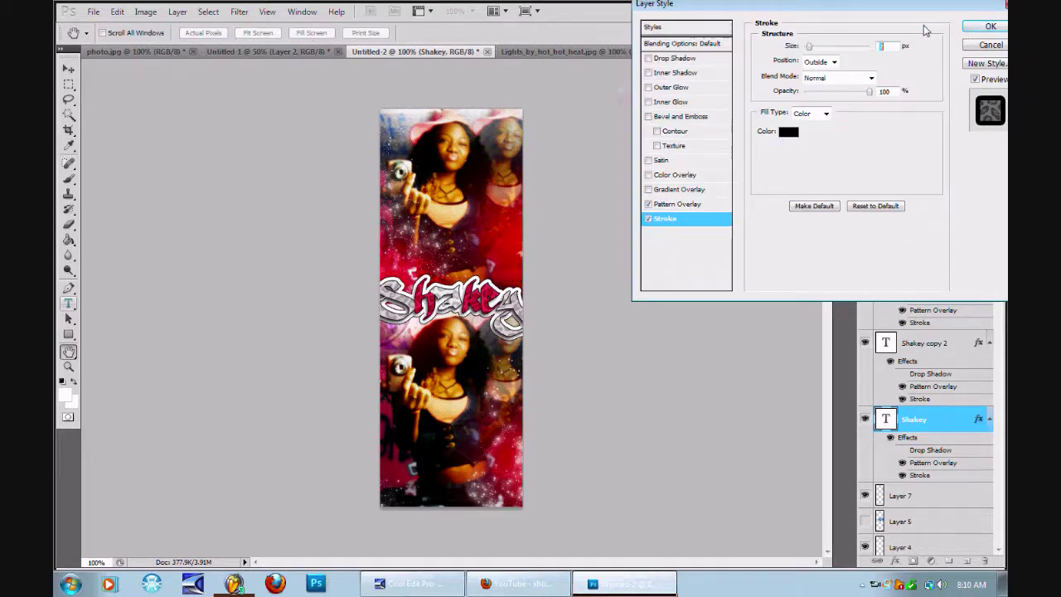
click(990, 26)
Create a new empty layer above Layer 6, at the top of the layer stack.
click(945, 240)
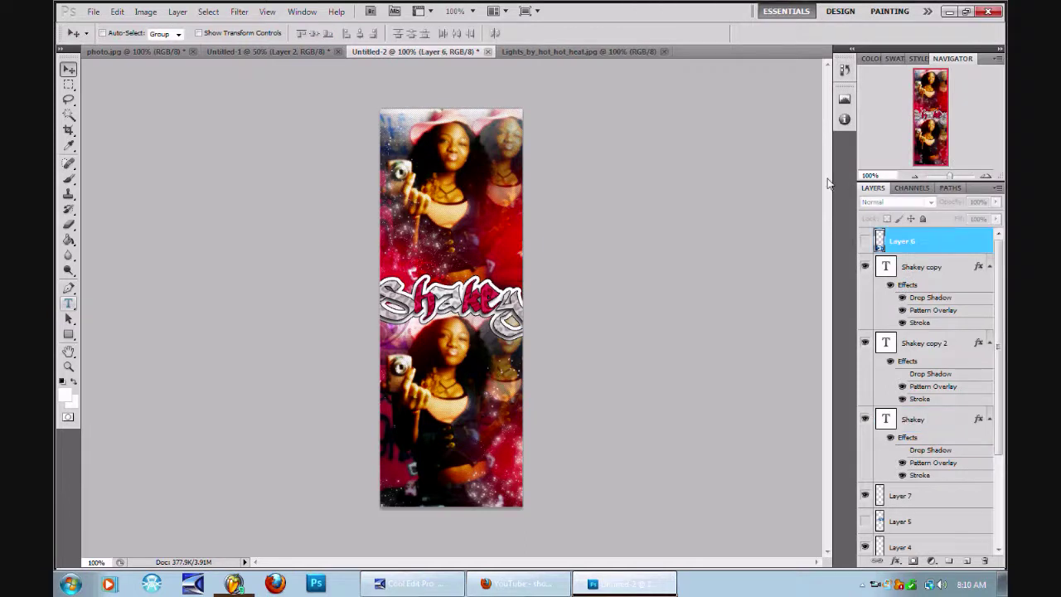
click(177, 12)
mouse_move(213, 24)
click(364, 26)
click(635, 188)
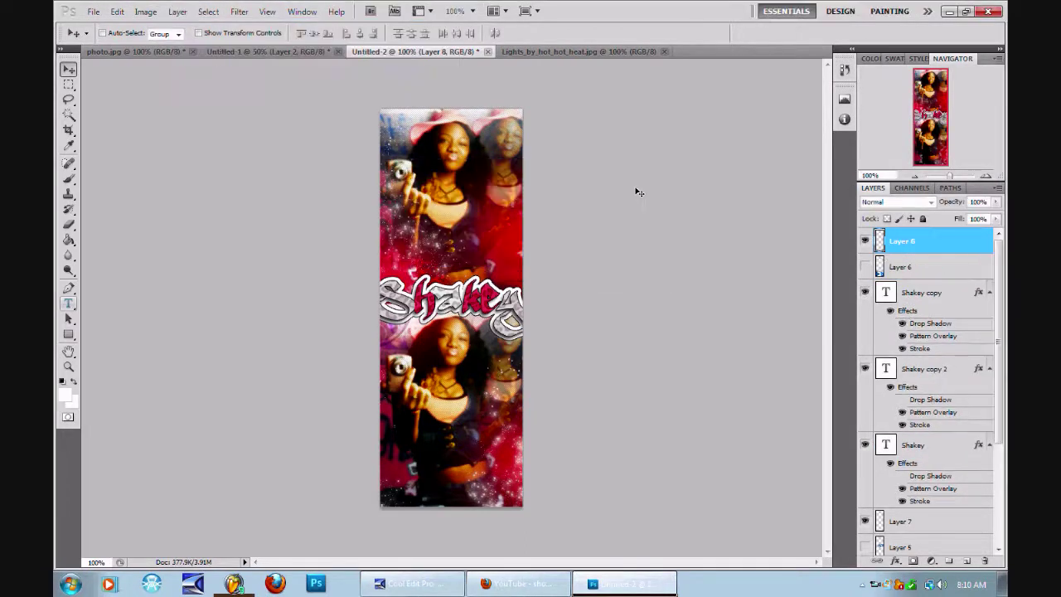
Paint a full-width rectangular selection over the title's upper half and the area above it white, deselect, and set the layer opacity to 30%.
click(70, 84)
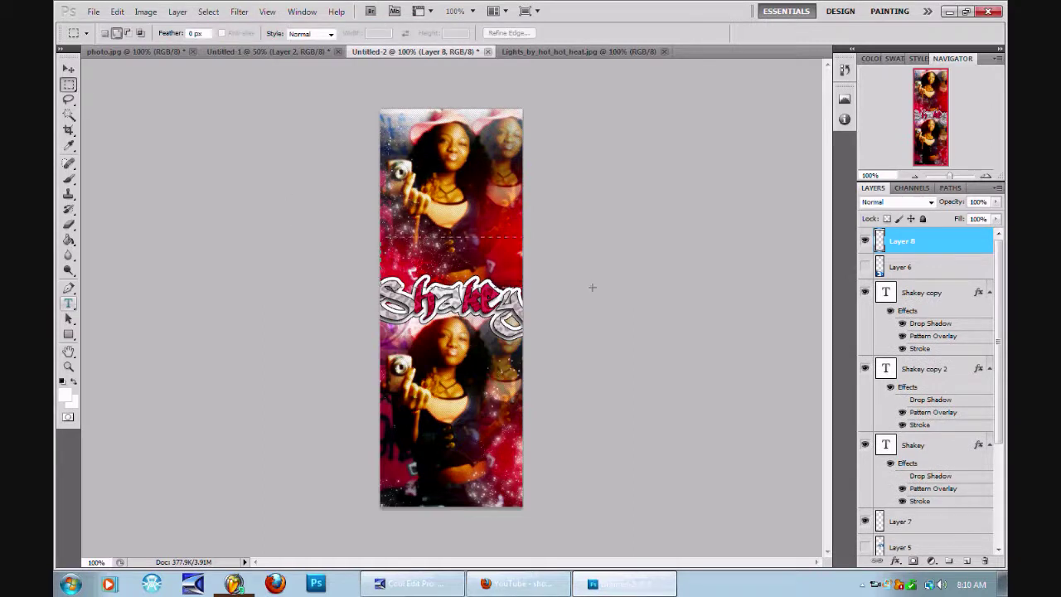
click(69, 178)
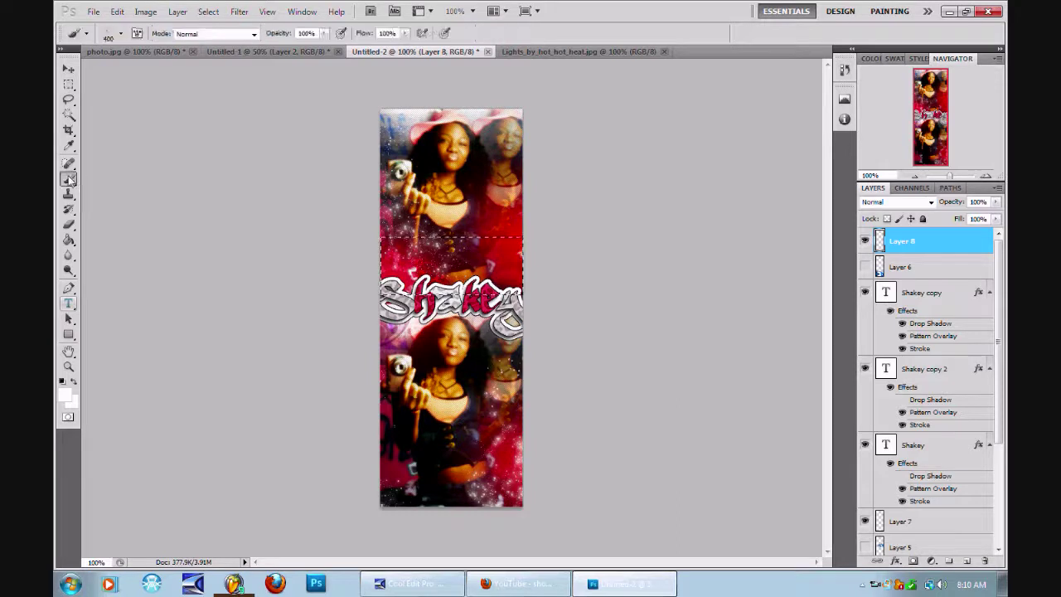
click(452, 265)
click(451, 265)
click(452, 265)
click(208, 11)
click(232, 42)
click(996, 203)
drag(997, 212, 950, 217)
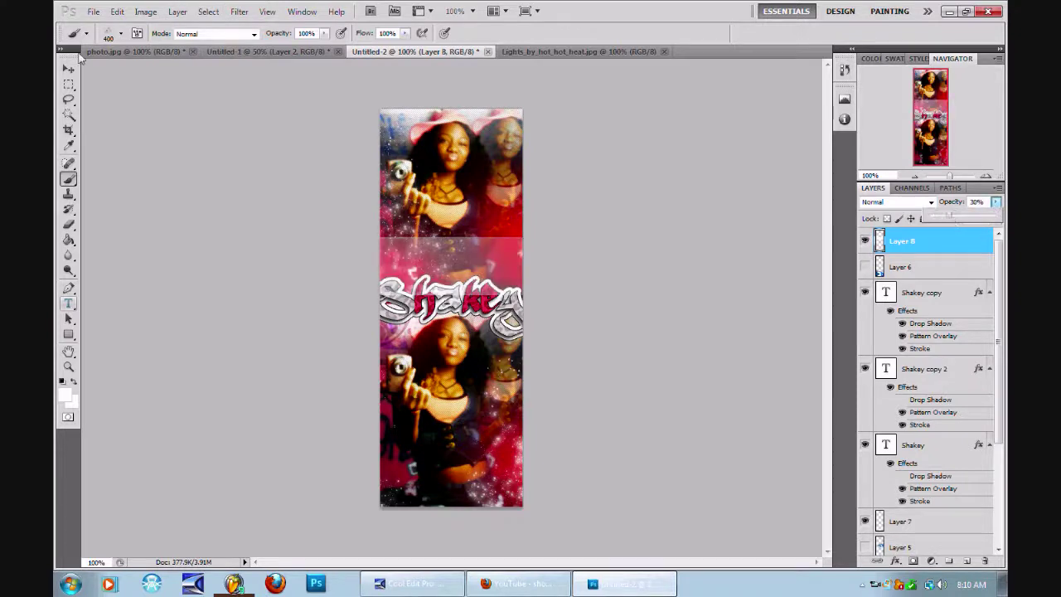
Select the area outside the lettering on the Shakey copy layer with the Magic Wand, and make Layer 8 active.
click(69, 115)
click(918, 292)
click(512, 353)
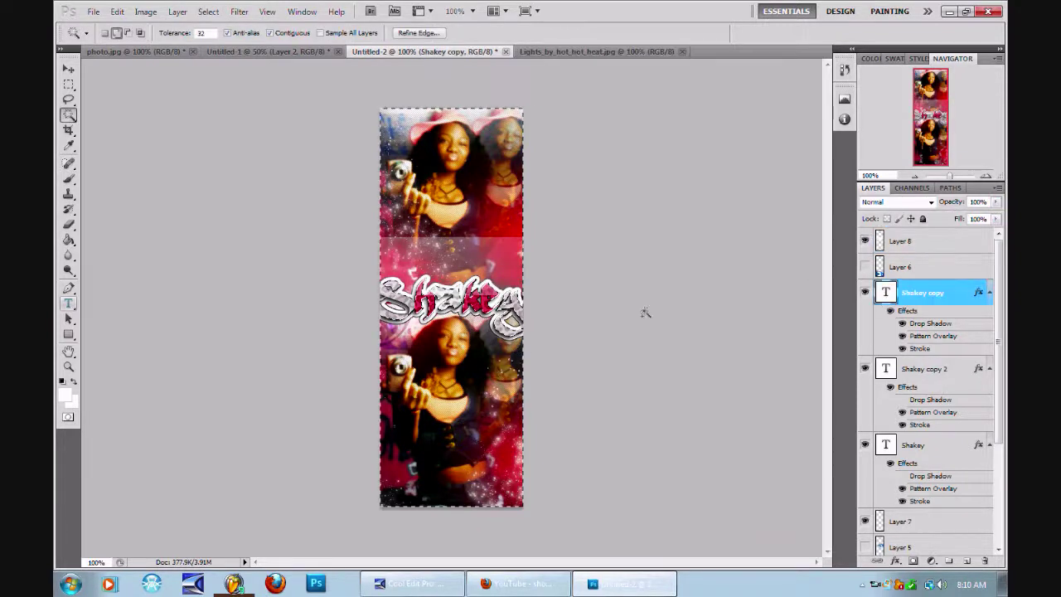
click(919, 246)
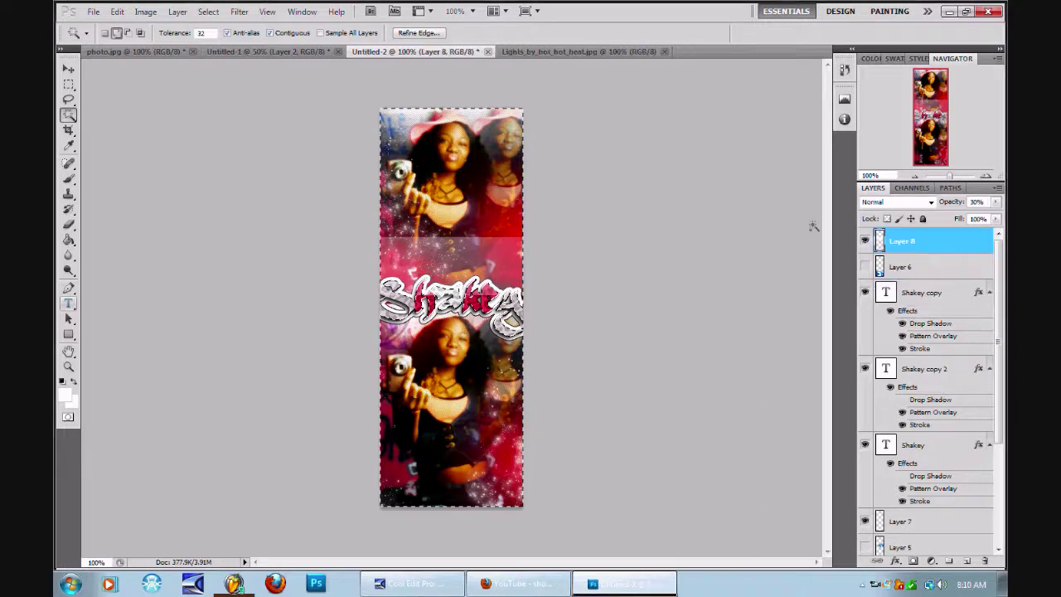
Erase the translucent white band above the Shakey title on Layer 8, and clear the selection.
click(68, 224)
mouse_move(472, 242)
mouse_down()
mouse_move(334, 256)
mouse_move(489, 274)
mouse_up()
key(ctrl+alt+z)
key(ctrl+alt+z)
key(ctrl+alt+z)
key(ctrl+alt+z)
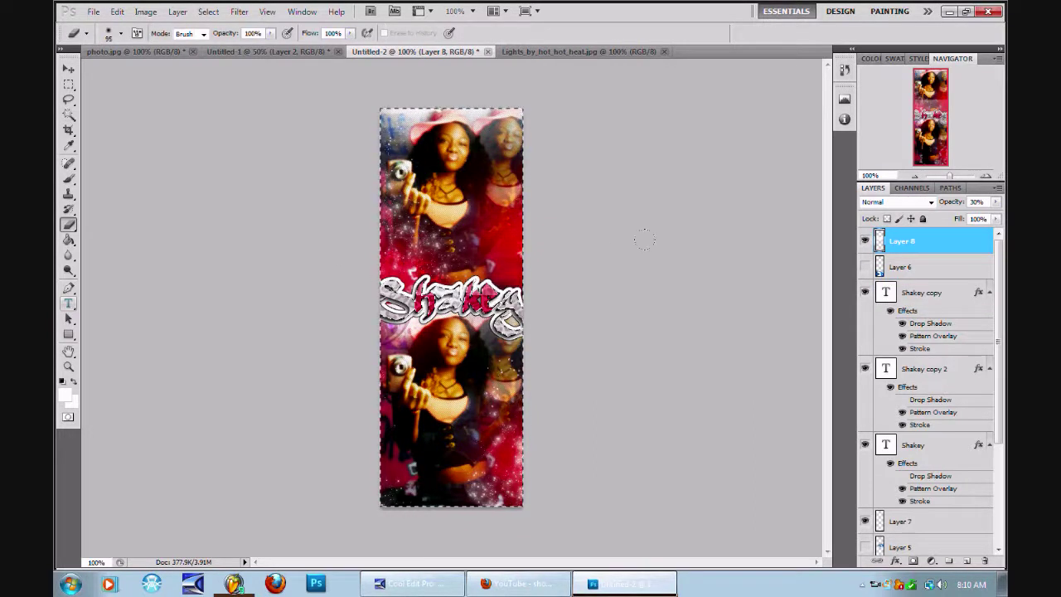
click(208, 12)
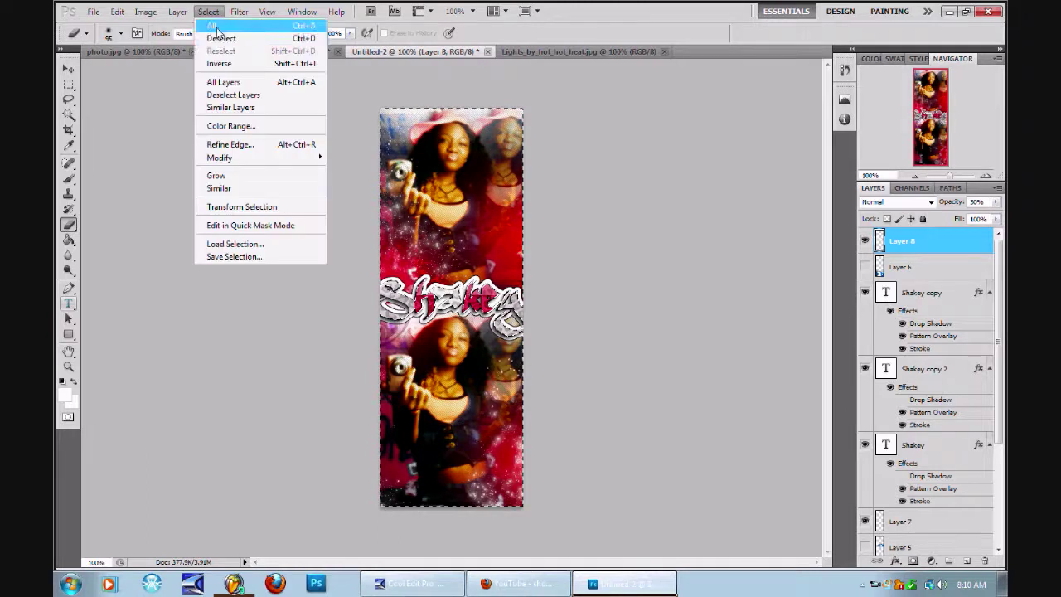
click(216, 39)
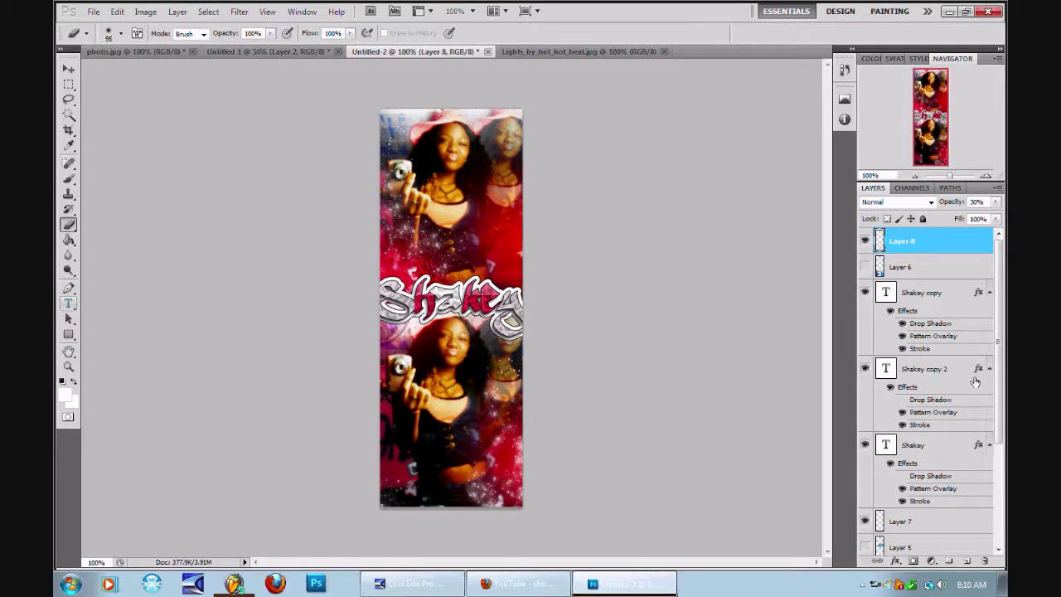
Merge all visible layers into the Background layer.
drag(997, 280, 1001, 444)
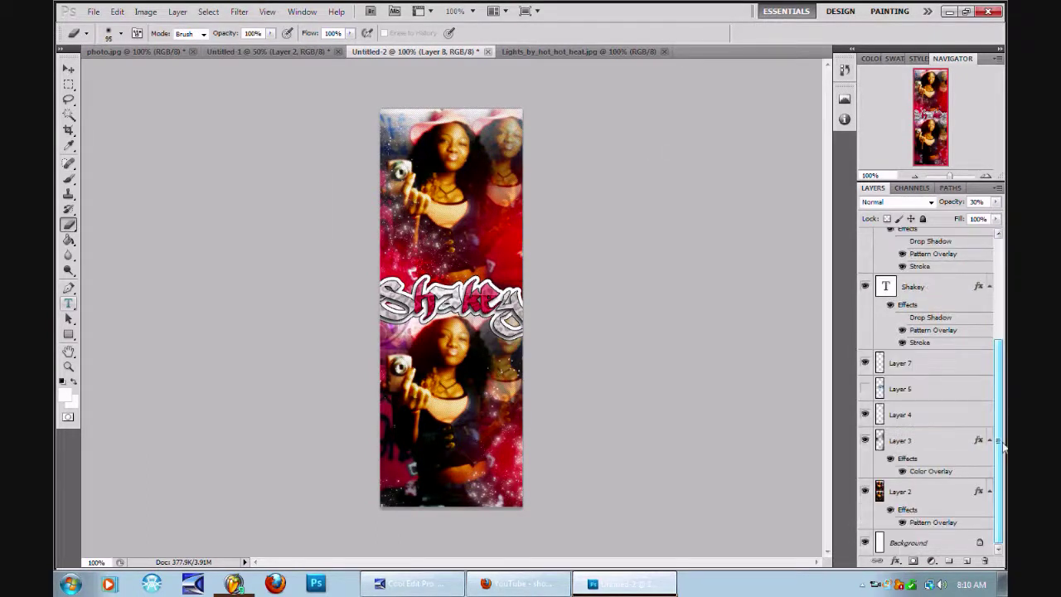
click(931, 546)
right_click(930, 543)
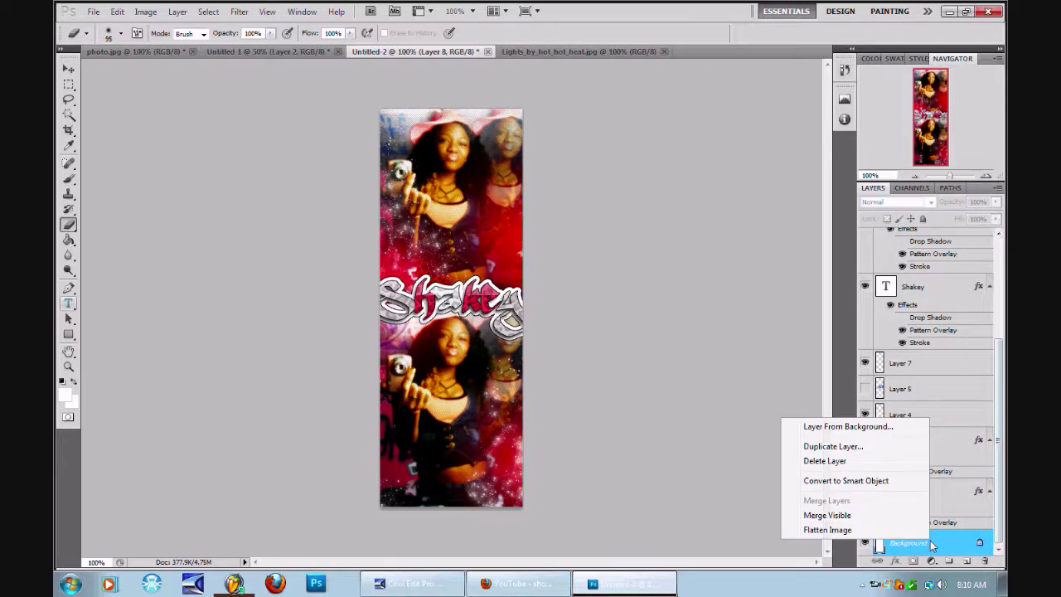
click(858, 515)
Duplicate the merged Background layer and apply a Radial Blur to the copy with amount 10, Spin method and Good quality.
right_click(918, 296)
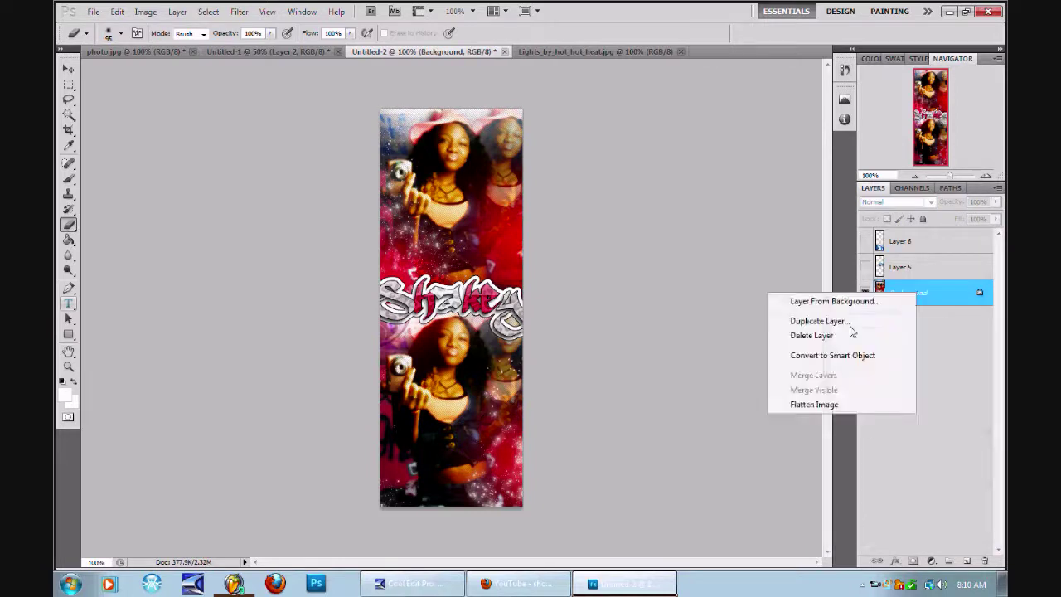
click(820, 320)
click(642, 178)
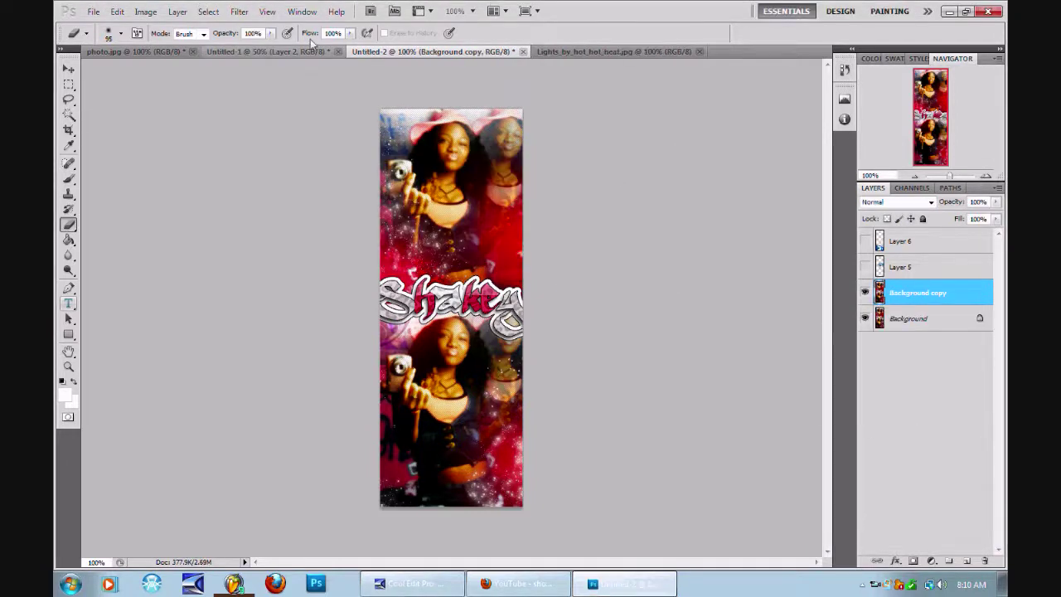
click(239, 11)
mouse_move(286, 133)
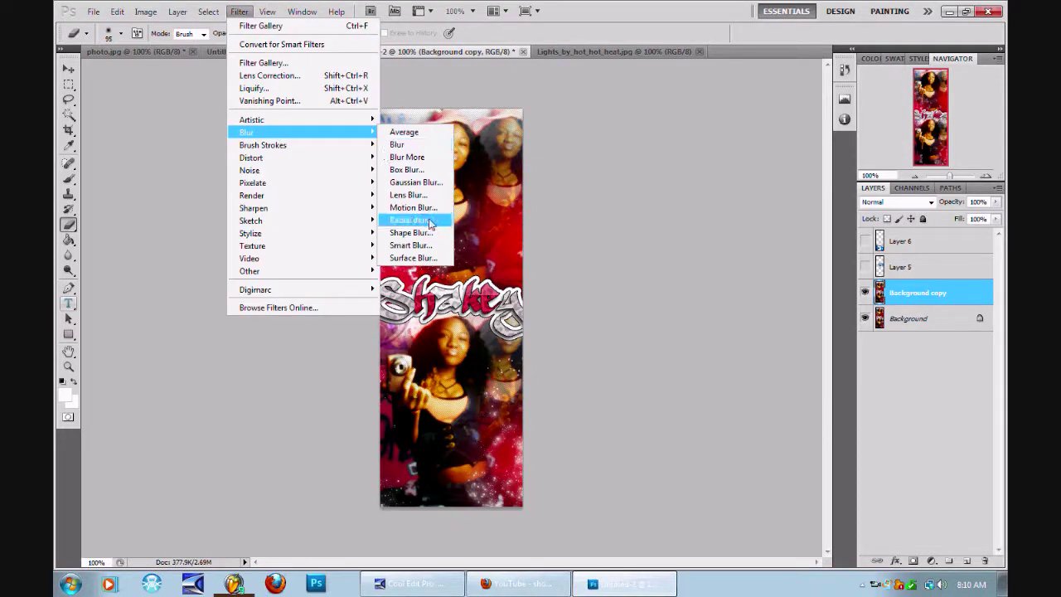
click(410, 220)
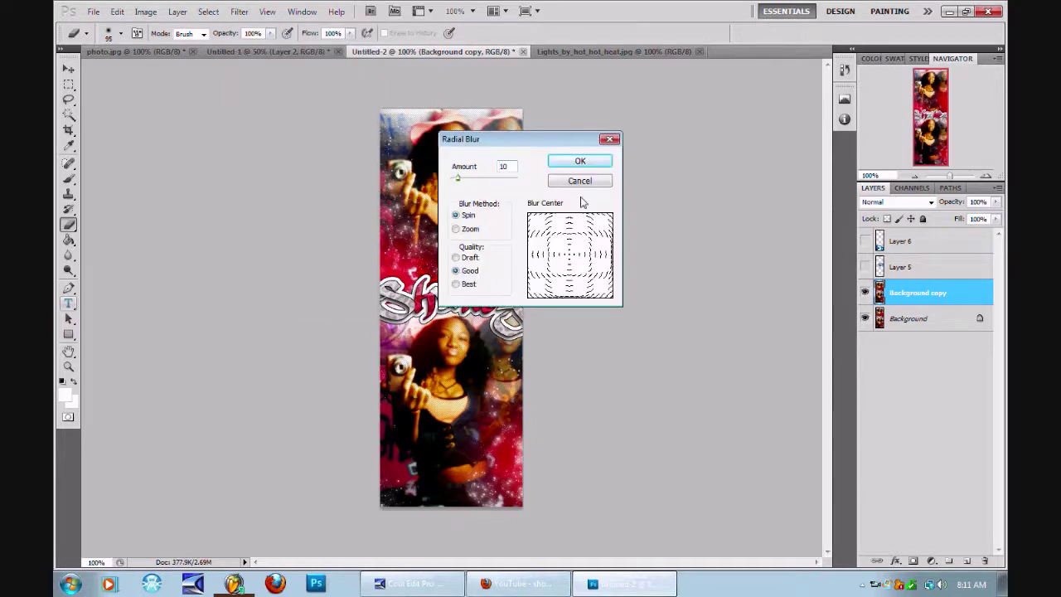
click(560, 161)
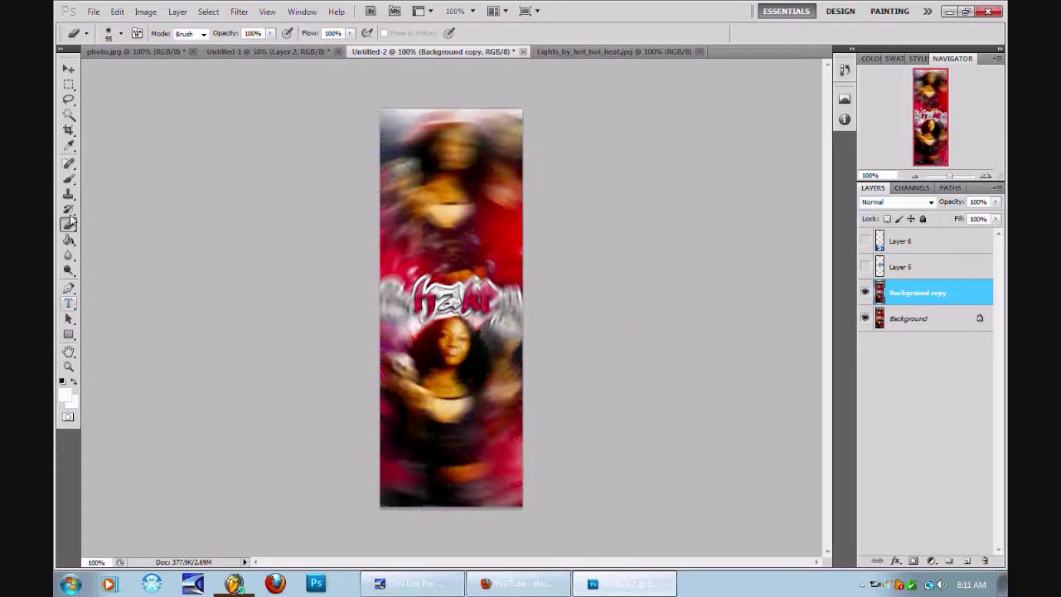
Erase the blurred copy over both portrait figures, the faded face beside the upper one and the middle of the title.
mouse_move(433, 199)
mouse_down()
mouse_move(439, 154)
mouse_move(483, 184)
mouse_move(422, 318)
mouse_move(471, 282)
mouse_move(419, 422)
mouse_move(496, 398)
mouse_move(503, 322)
mouse_up()
click(497, 125)
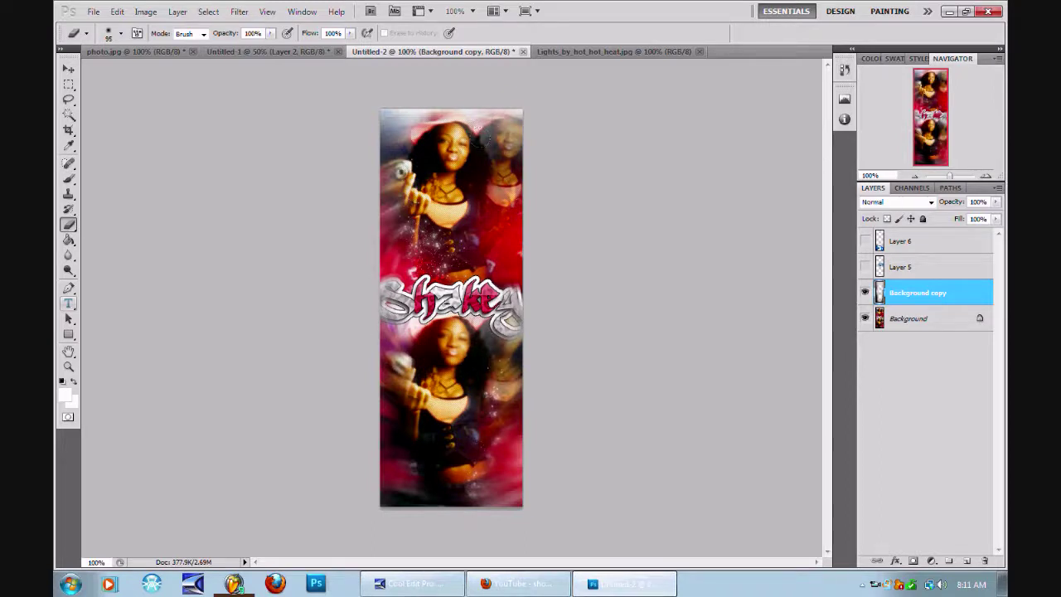
drag(430, 403, 452, 469)
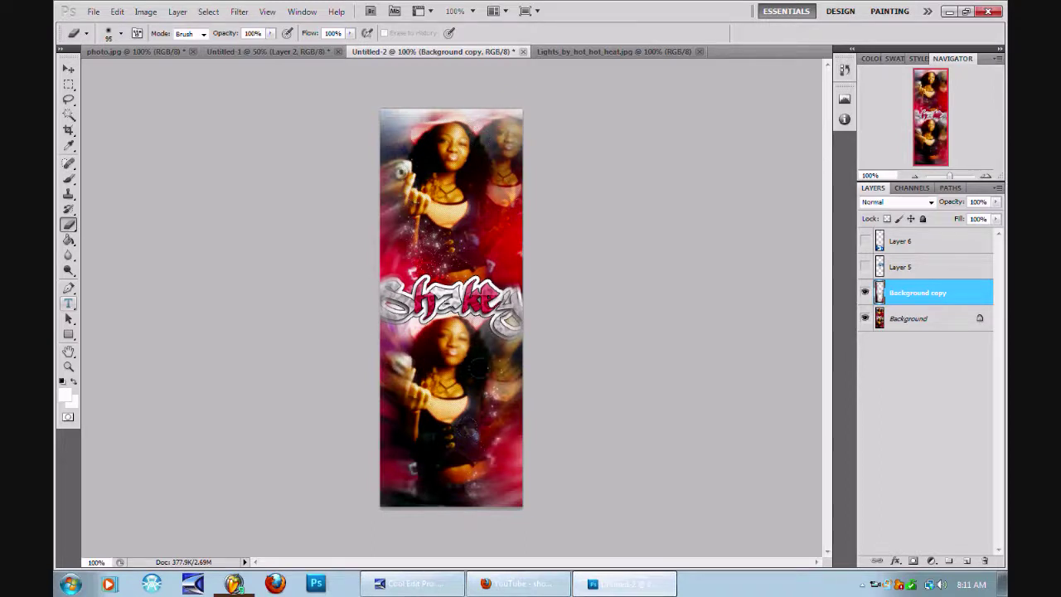
Select the whole canvas and create a new empty layer directly above Layer 5.
click(208, 11)
click(217, 23)
click(893, 265)
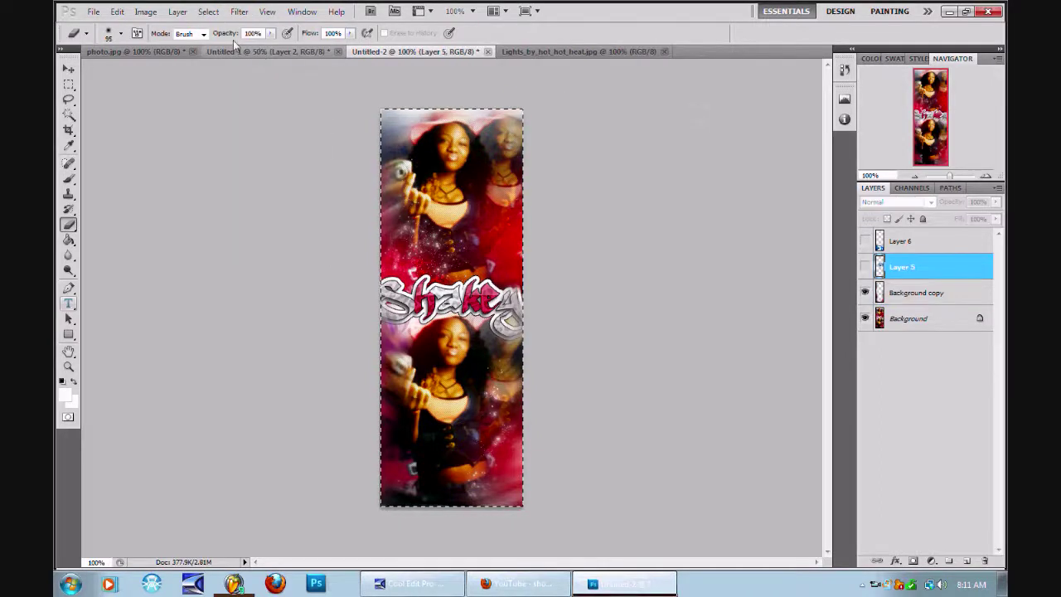
click(177, 12)
mouse_move(198, 25)
click(373, 24)
click(640, 189)
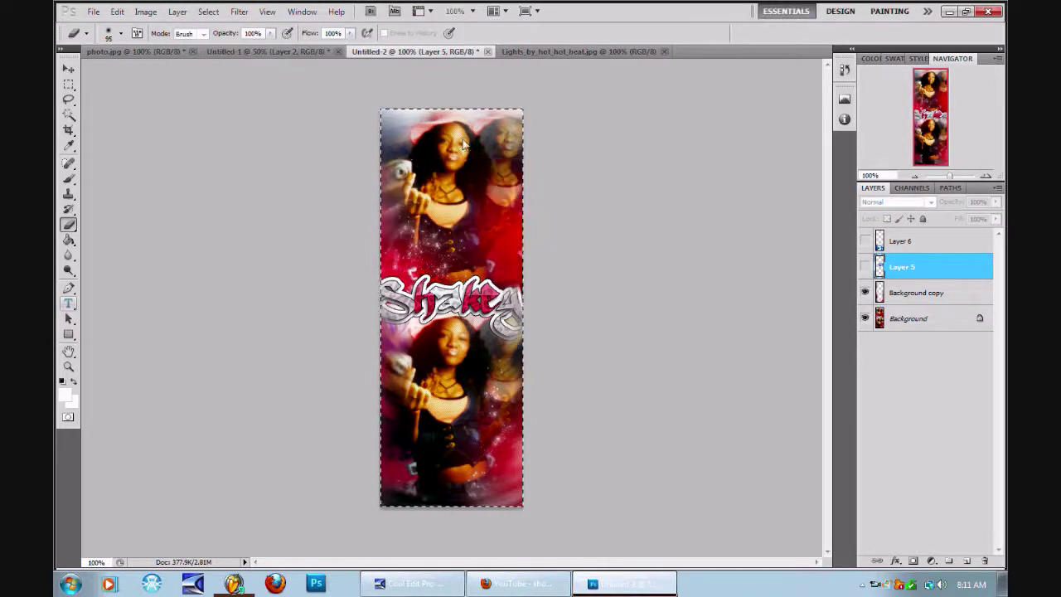
Stroke the canvas selection on the new layer as a thin border, and deselect.
click(116, 12)
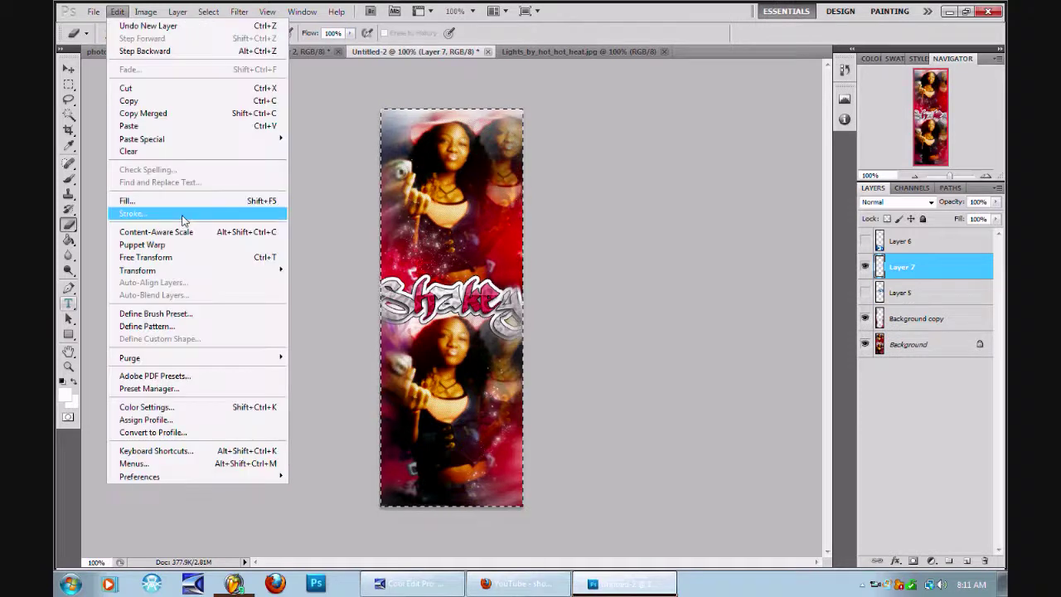
click(166, 214)
click(604, 152)
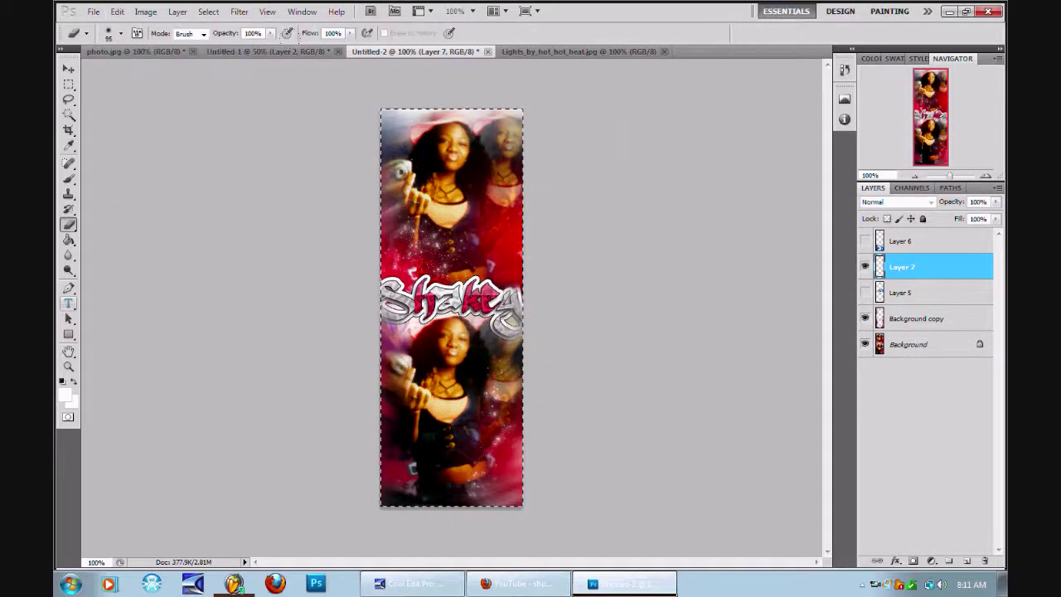
click(239, 11)
mouse_move(208, 12)
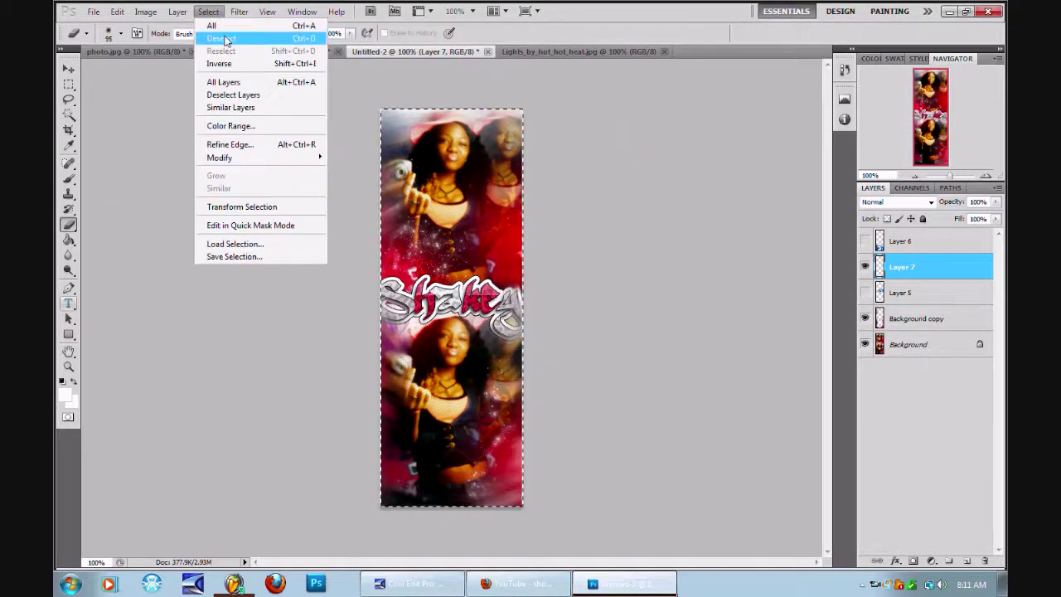
click(217, 38)
Add a black Color Overlay at 100% opacity to the border layer.
right_click(933, 276)
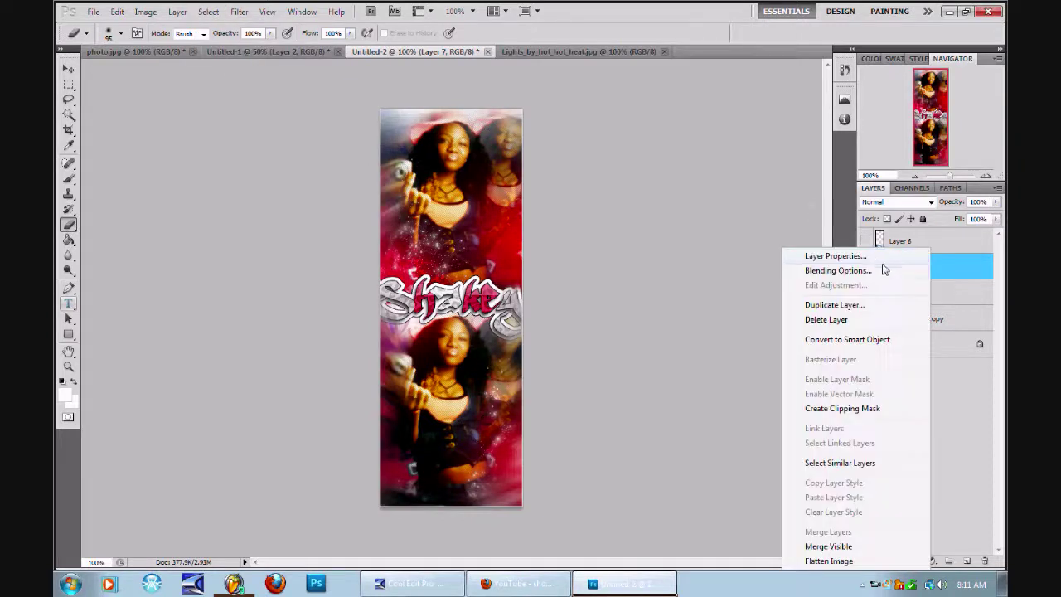
click(837, 270)
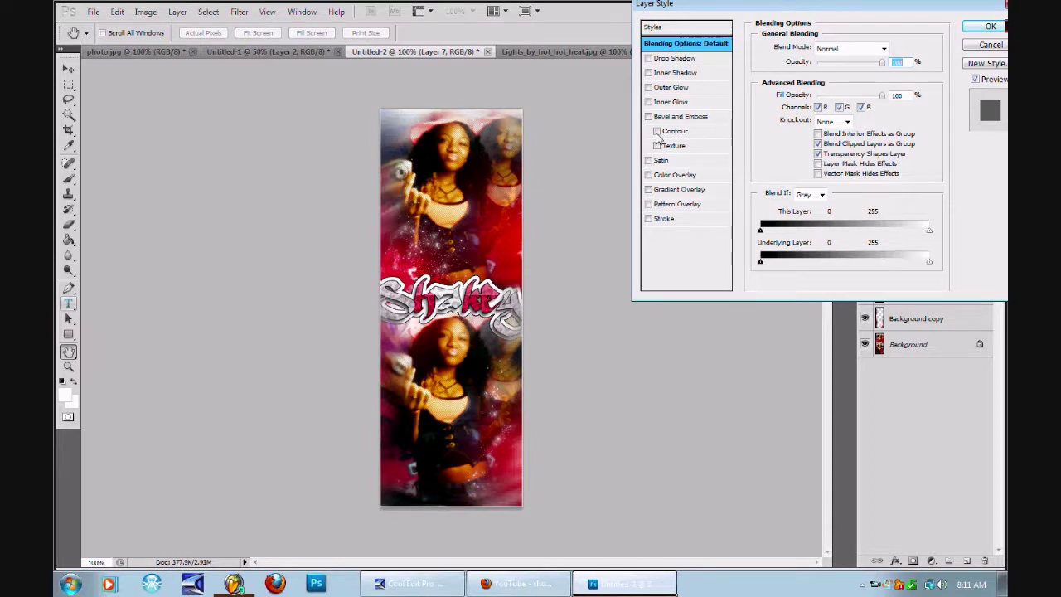
click(648, 175)
click(667, 176)
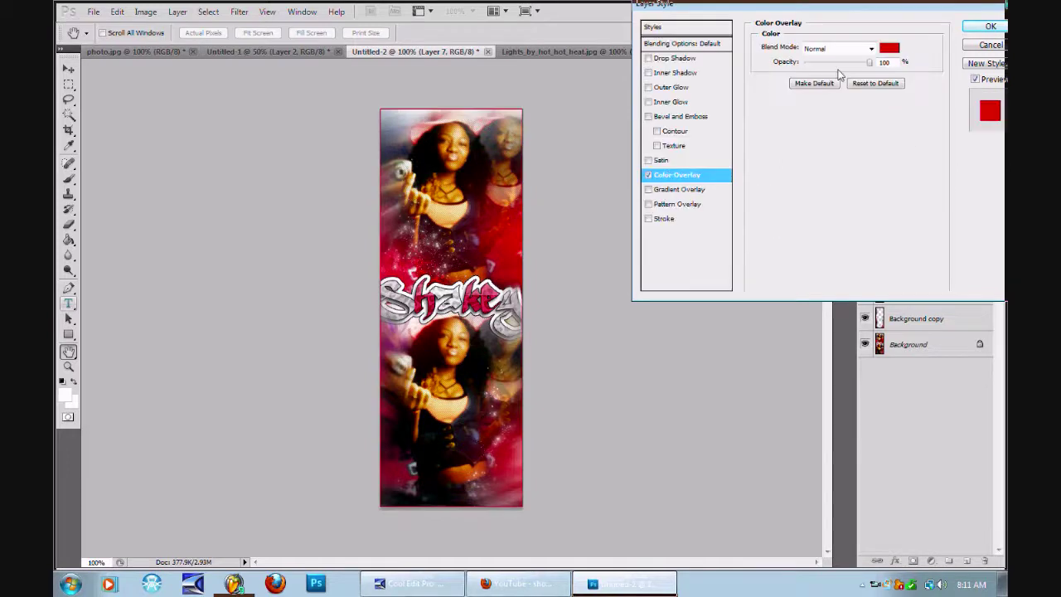
click(892, 51)
click(832, 79)
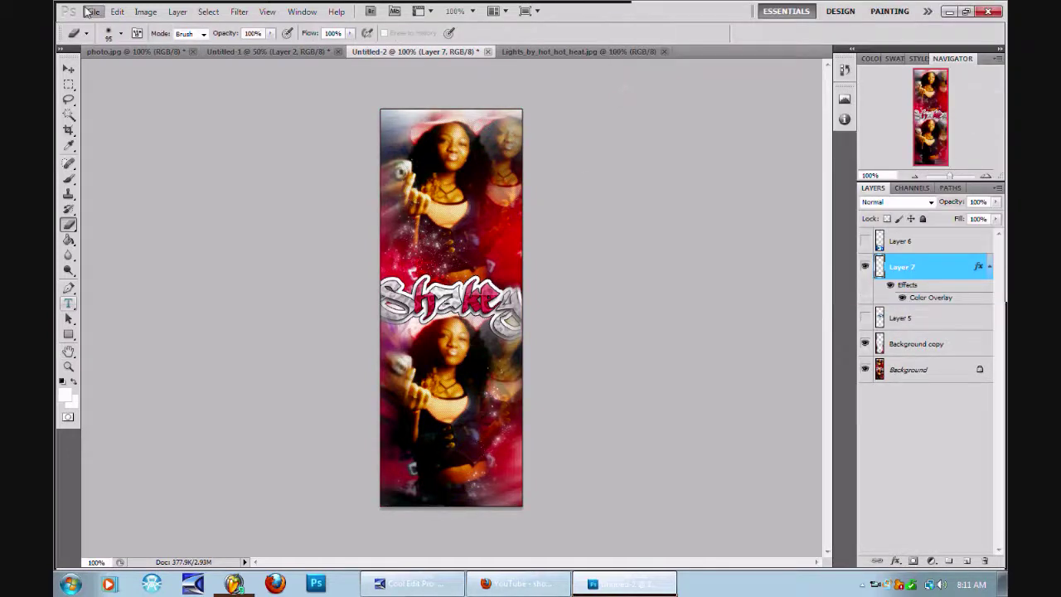
Save the image as Untitled-2.png in Pictures, in PNG format with no interlacing, replacing the existing file.
click(93, 11)
click(139, 215)
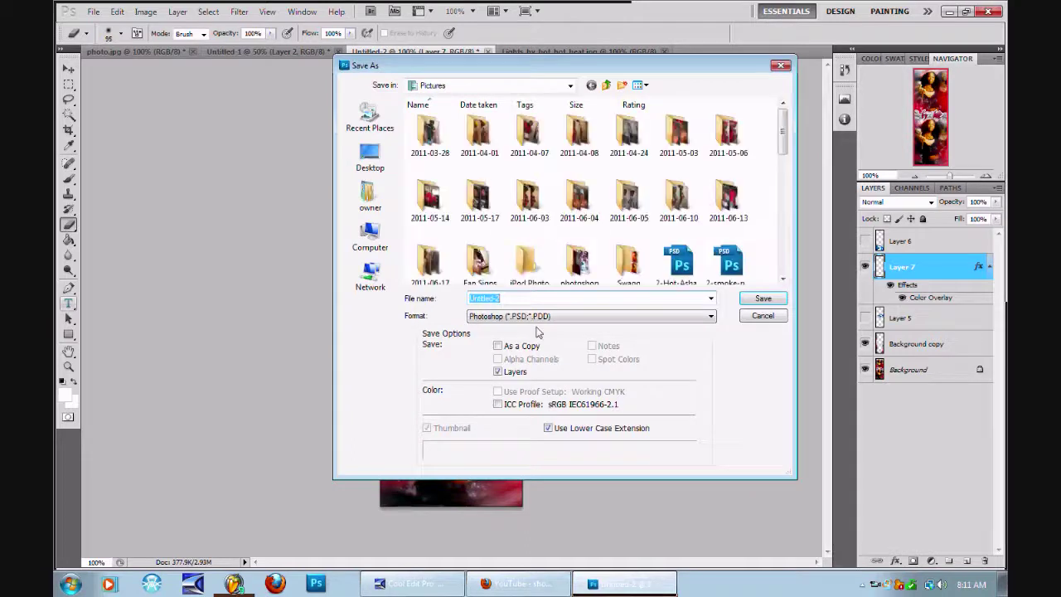
click(537, 315)
click(530, 443)
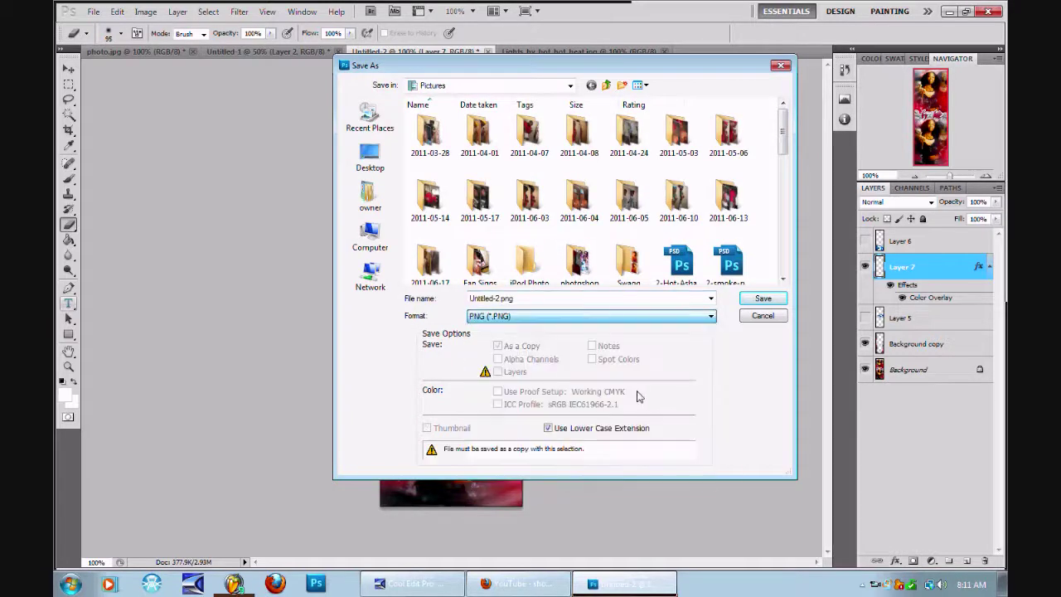
click(760, 297)
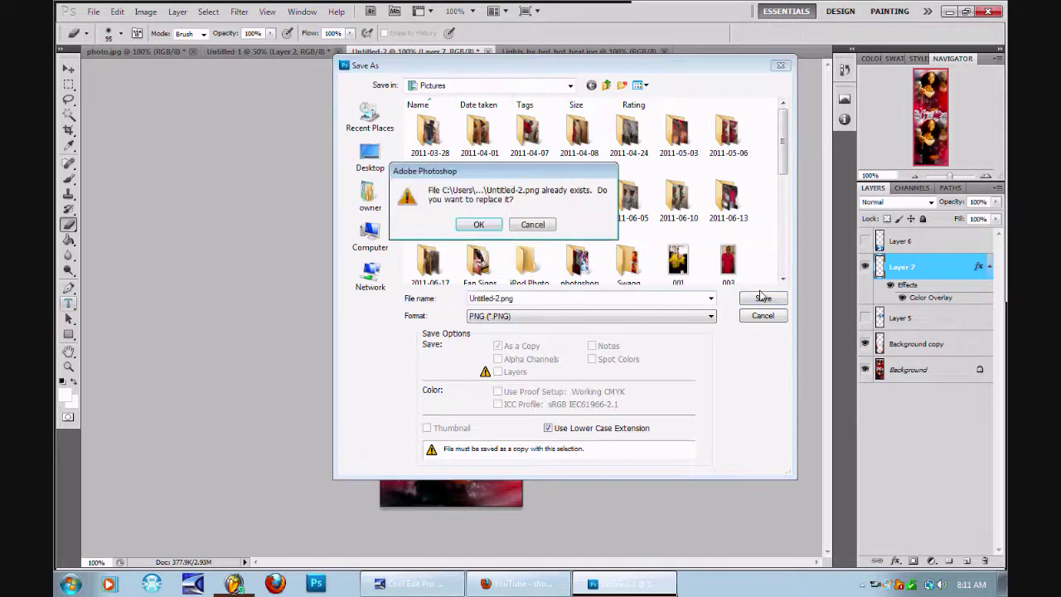
click(475, 225)
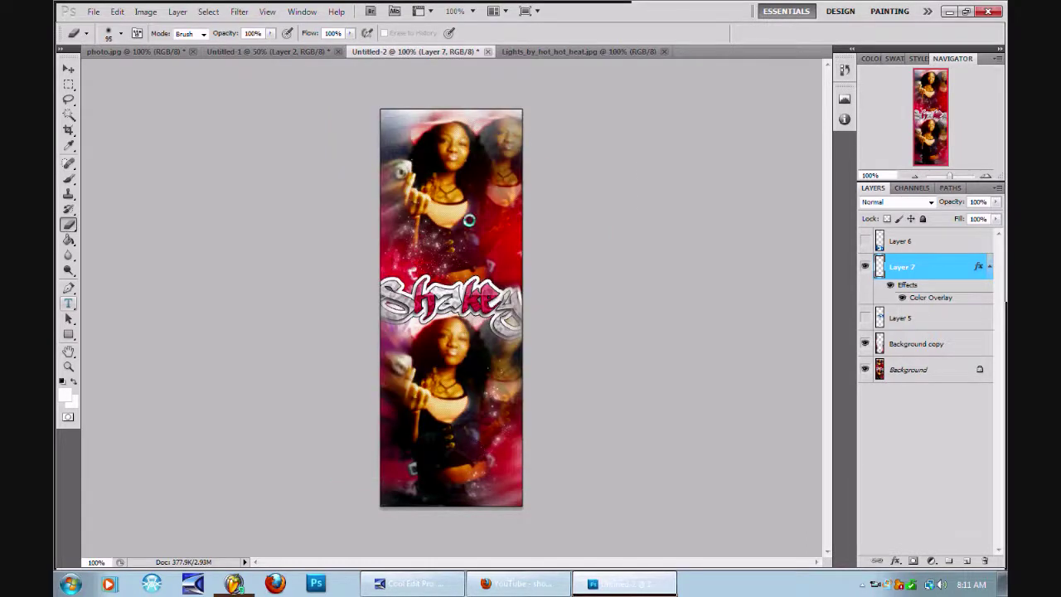
click(585, 201)
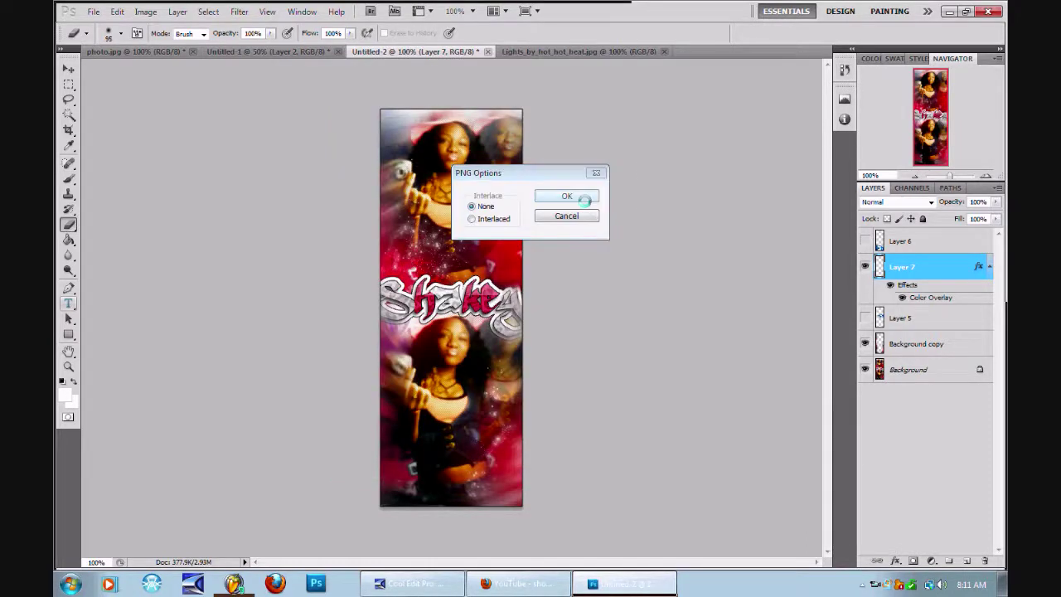